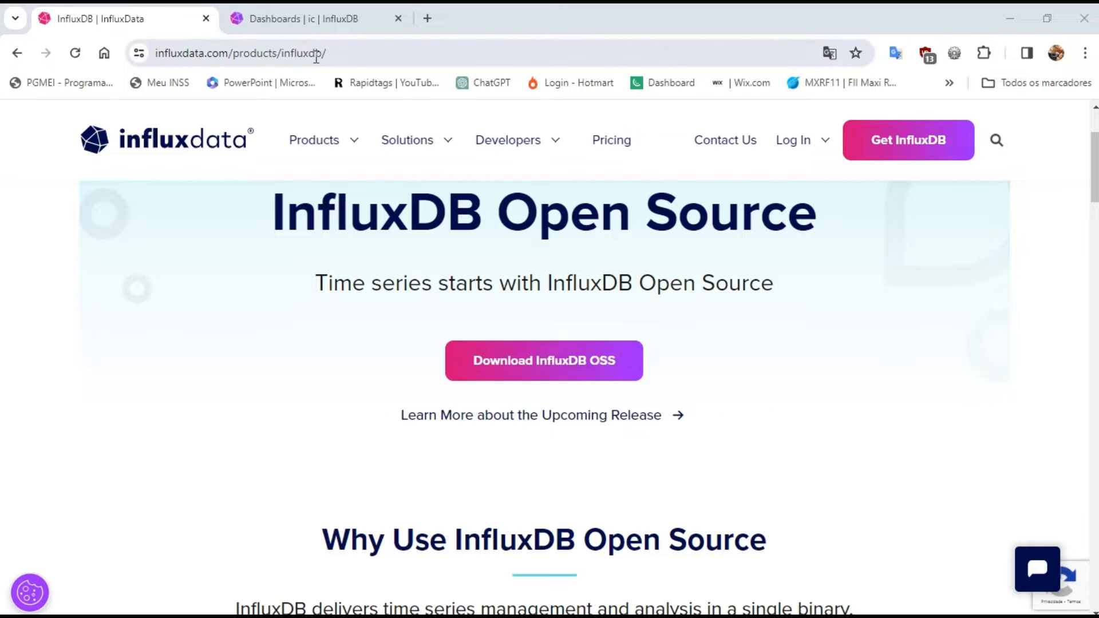
Open the InfluxDB OSS downloads page from the InfluxDB product page and dismiss the download registration form
{"action": "left_click", "coordinate": [310, 26]}
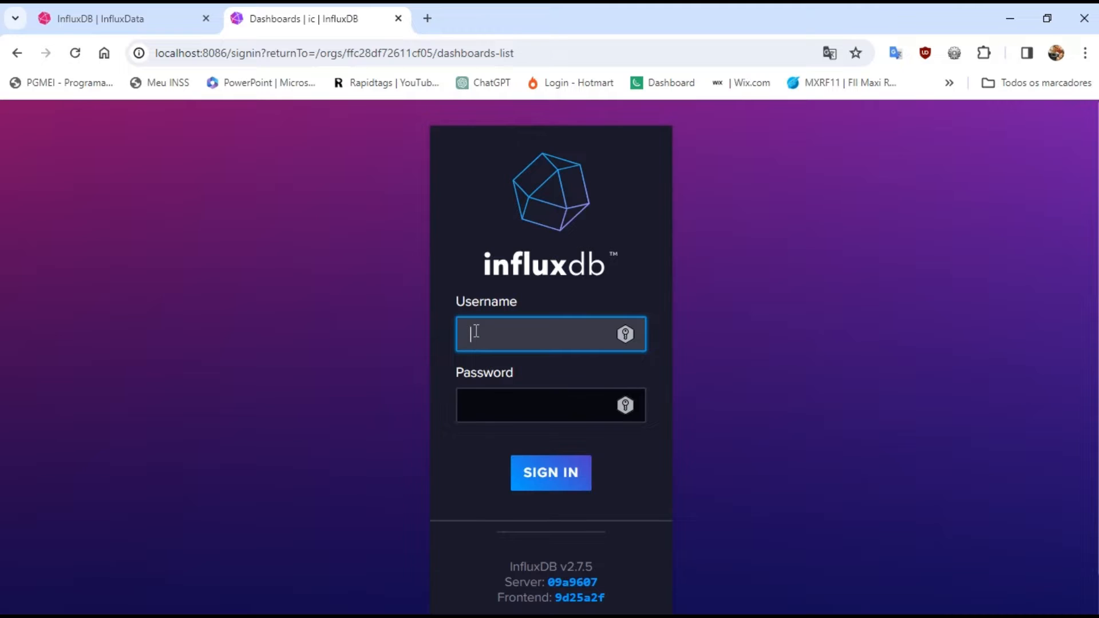
{"action": "left_click", "coordinate": [145, 27]}
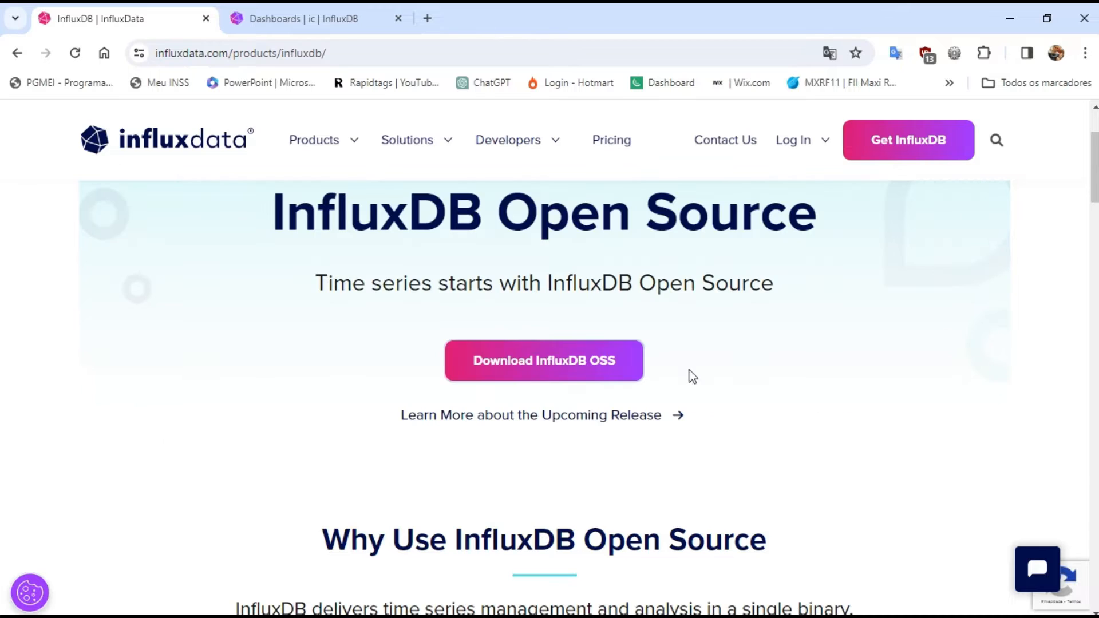
{"action": "left_click", "coordinate": [616, 375]}
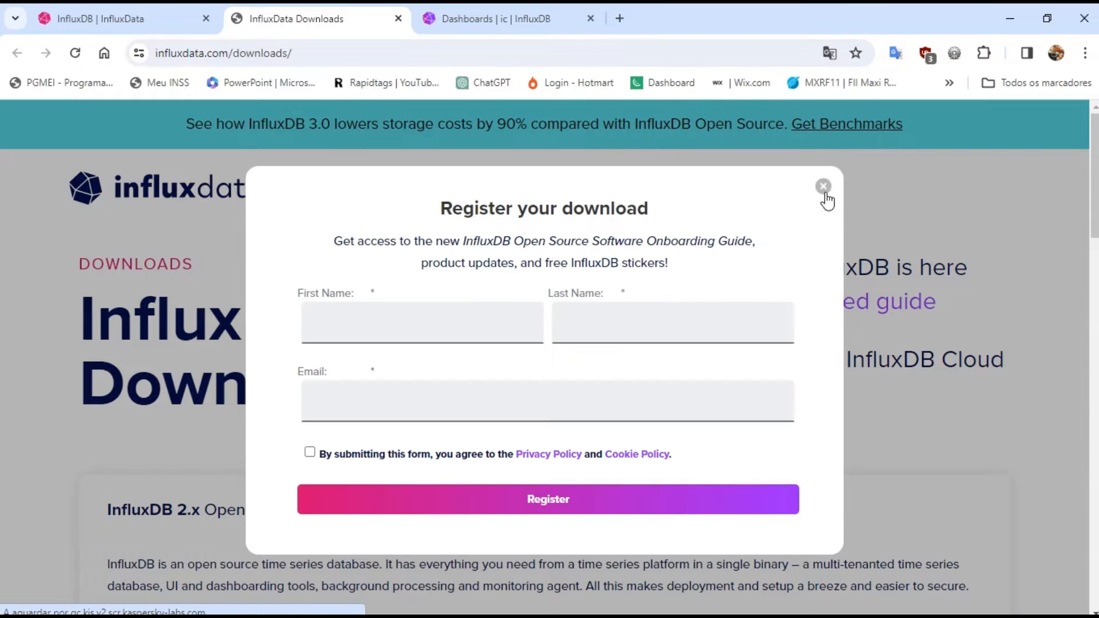
{"action": "left_click", "coordinate": [824, 187]}
Set the Telegraf v1.29.4 download platform to Windows Binaries (64-bit)
{"action": "scroll", "coordinate": [1094, 213], "scroll_direction": "down", "scroll_amount": 1}
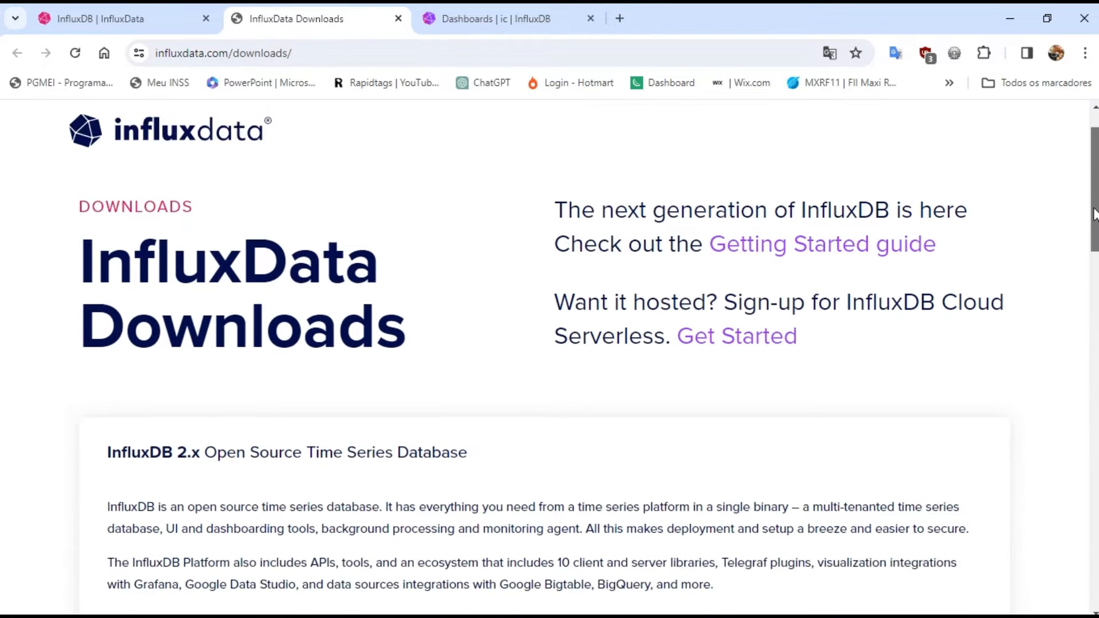
{"action": "left_click_drag", "start_coordinate": [1094, 213], "coordinate": [1083, 277]}
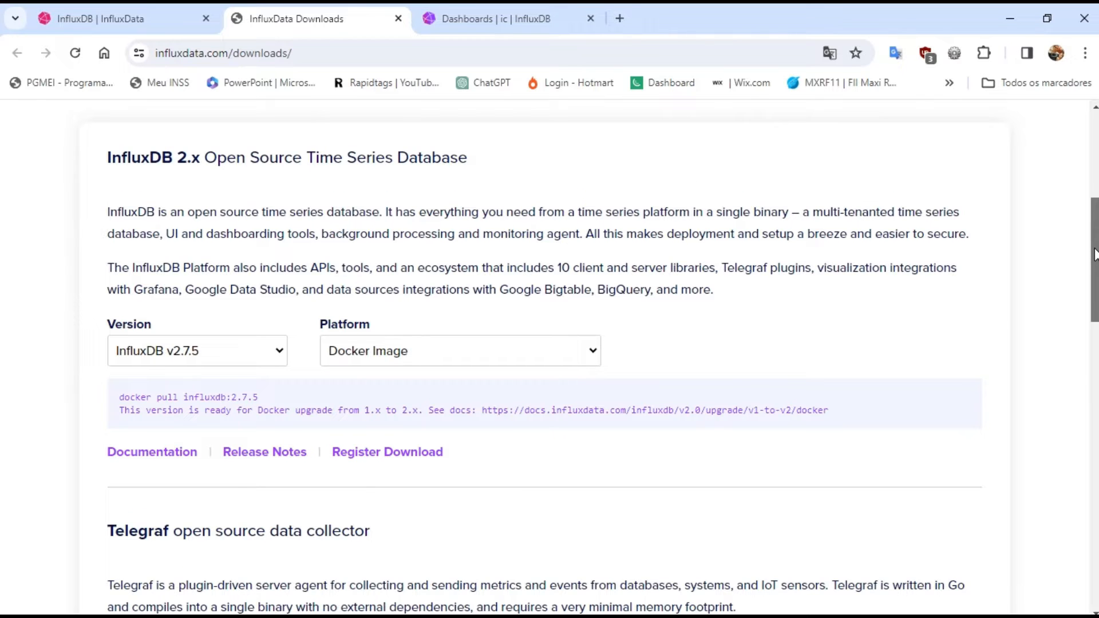
{"action": "left_click_drag", "start_coordinate": [1094, 255], "coordinate": [1086, 346]}
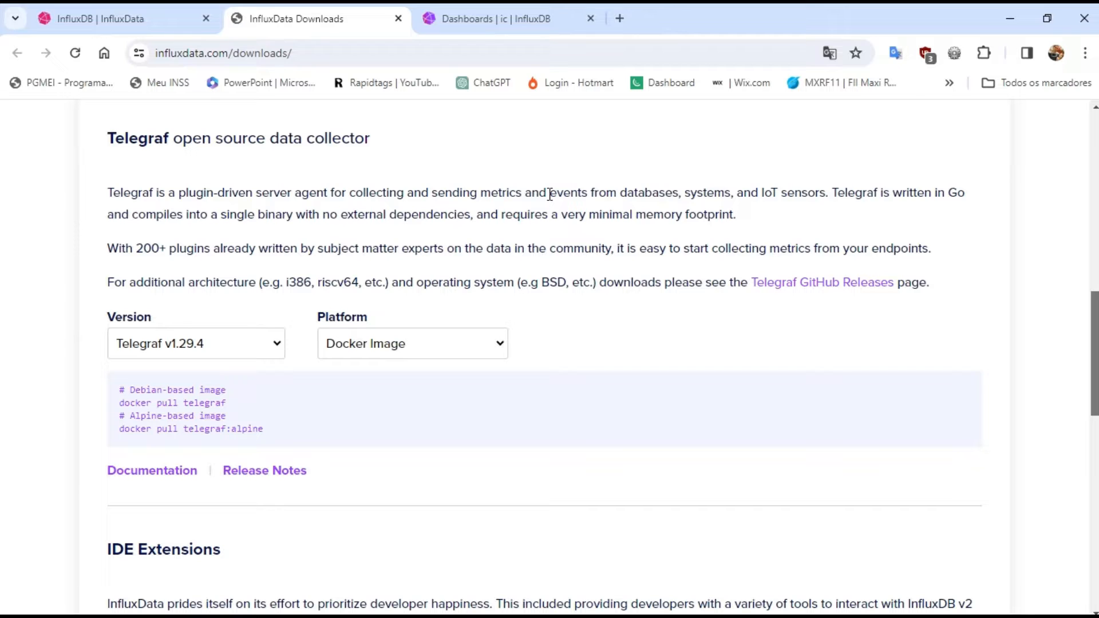
{"action": "left_click", "coordinate": [487, 353]}
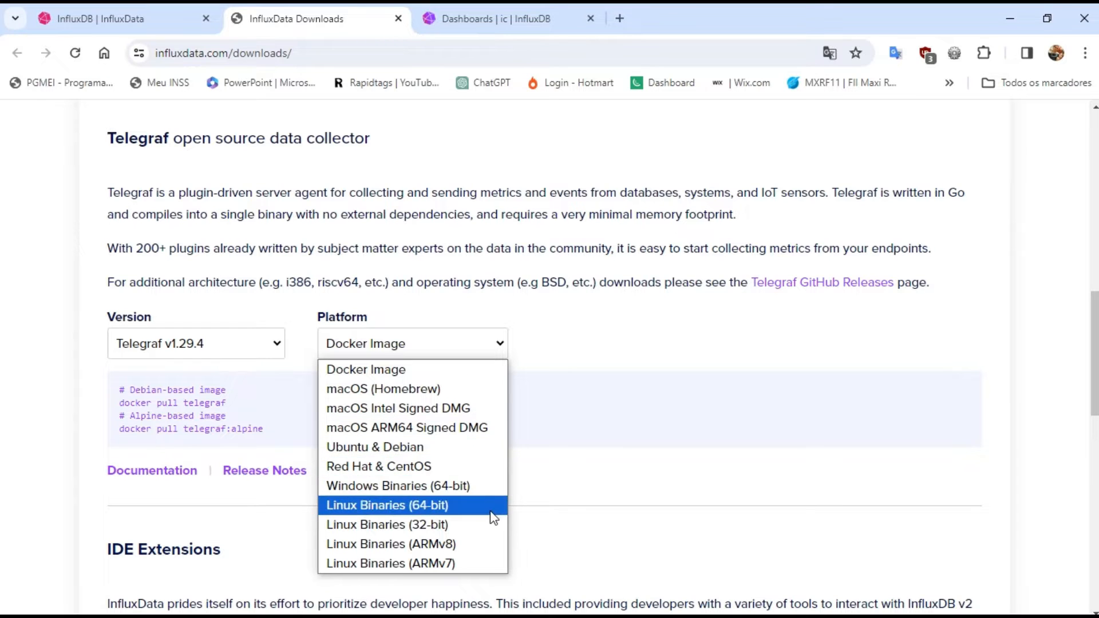
{"action": "left_click", "coordinate": [432, 491]}
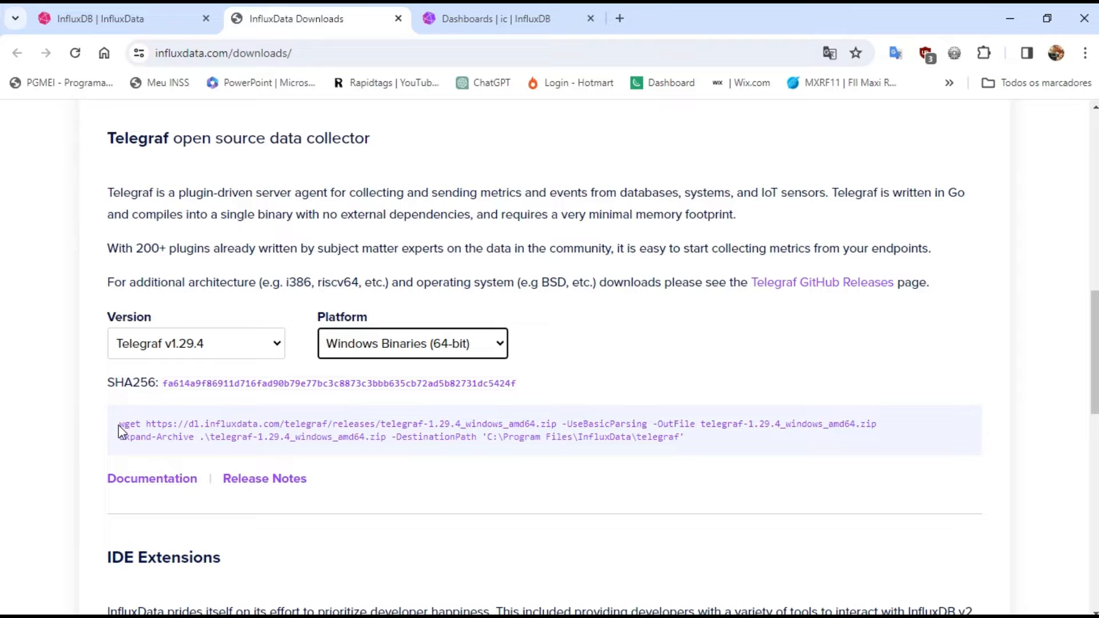
Copy the Telegraf 1.29.4 wget and Expand-Archive commands, run them in the administrator PowerShell window, and minimize it
{"action": "left_click_drag", "start_coordinate": [122, 424], "coordinate": [693, 455]}
{"action": "key", "text": "super+c"}
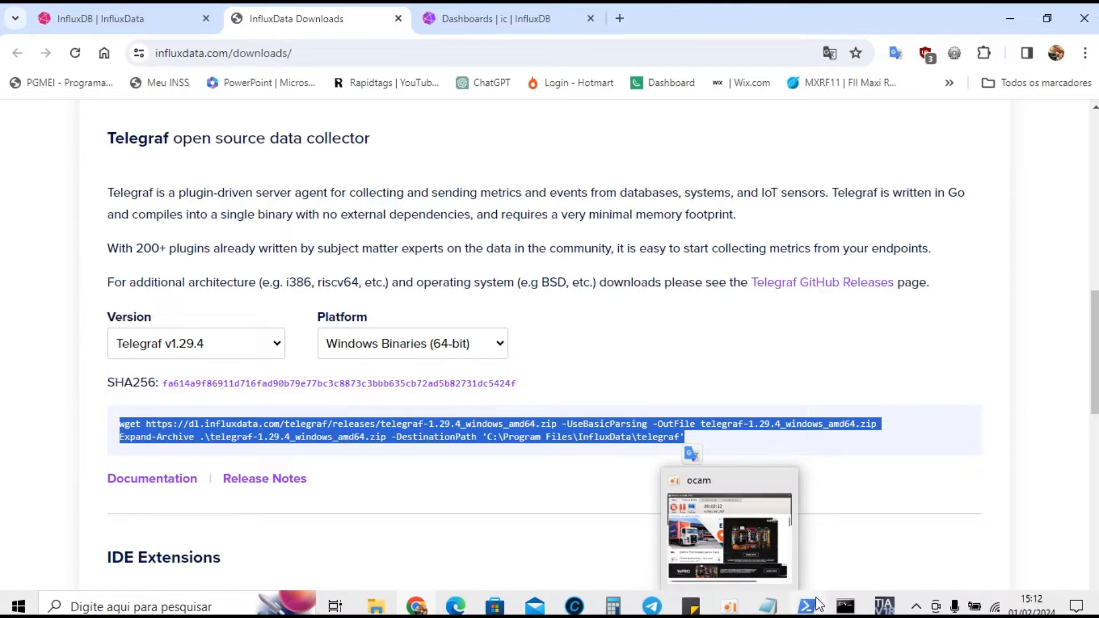
{"action": "left_click", "coordinate": [807, 609]}
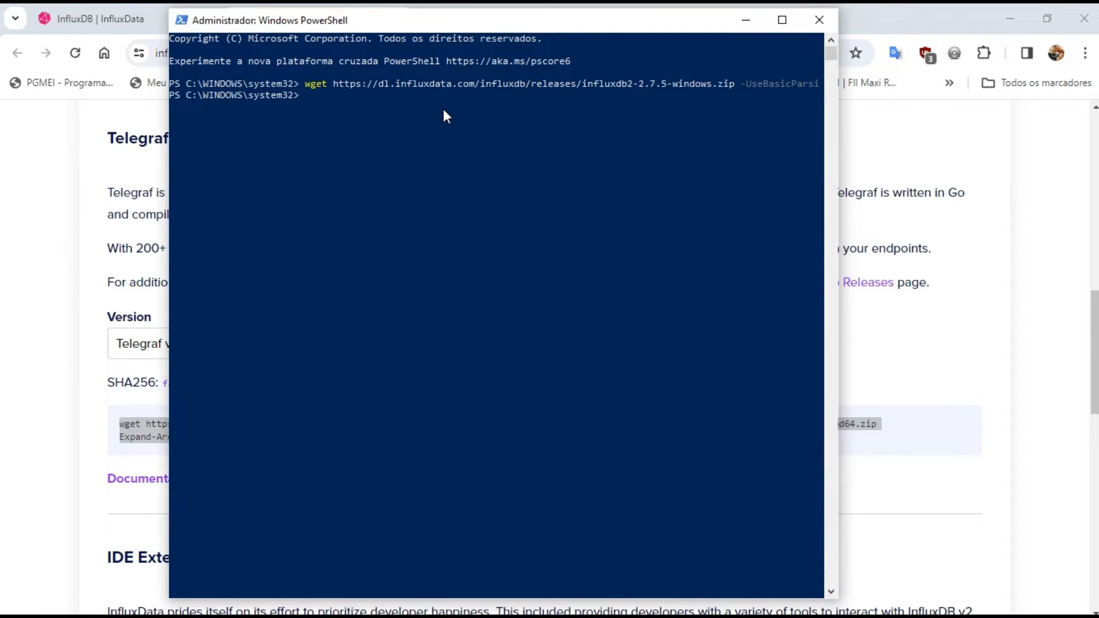
{"action": "right_click", "coordinate": [446, 116]}
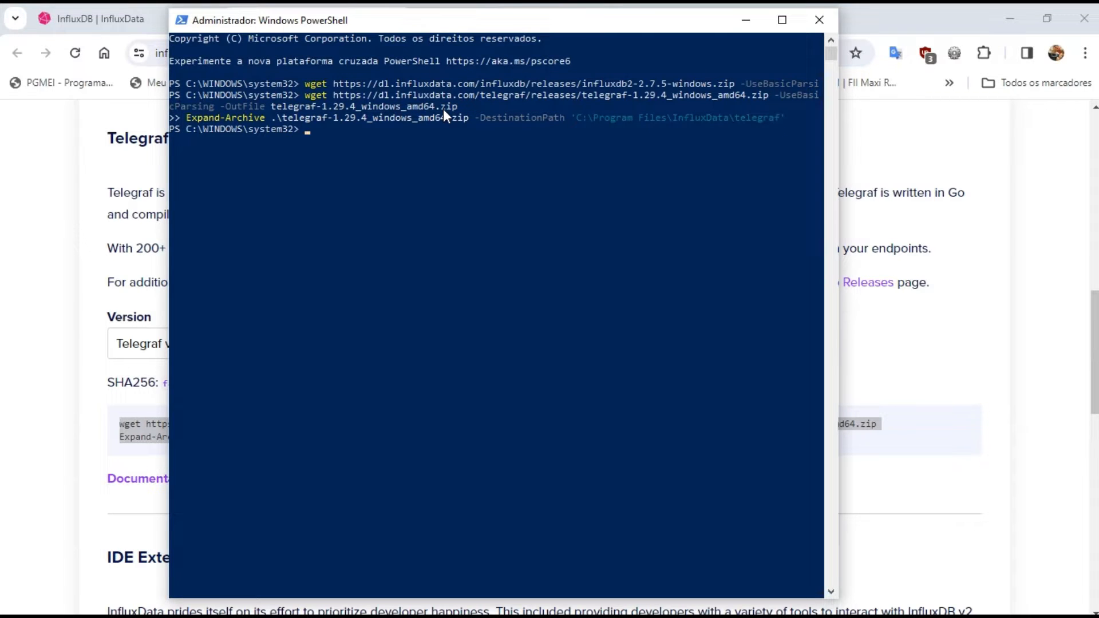
{"action": "left_click", "coordinate": [747, 25]}
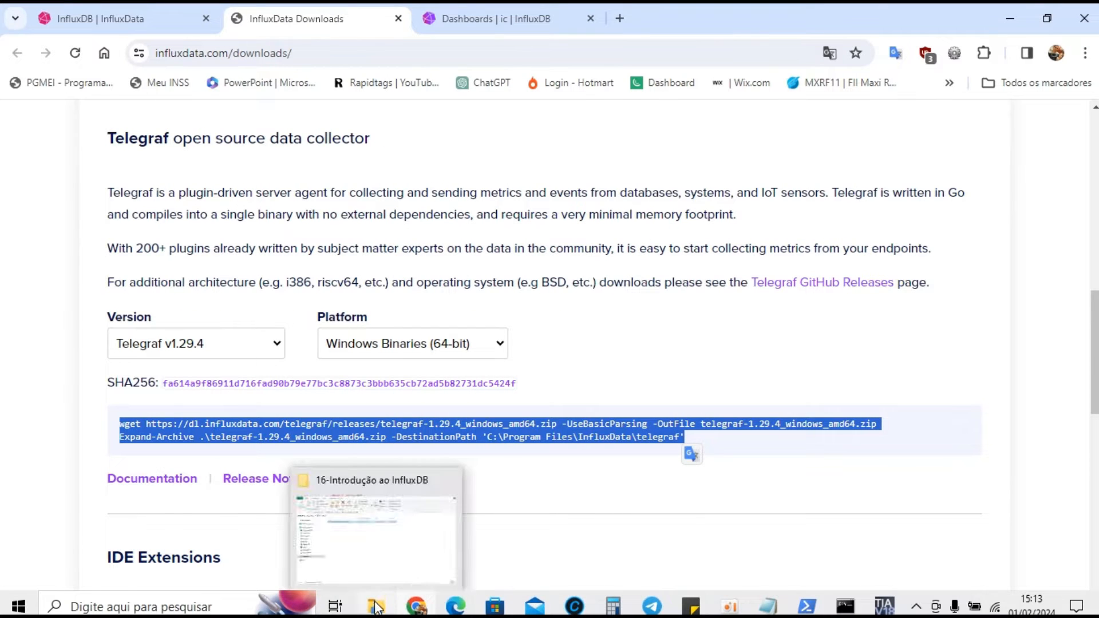
Switch to File Explorer and open the telegraf-1.29.4 folder under Arquivos de Programas\InfluxData\telegraf on drive C:
{"action": "left_click", "coordinate": [376, 607]}
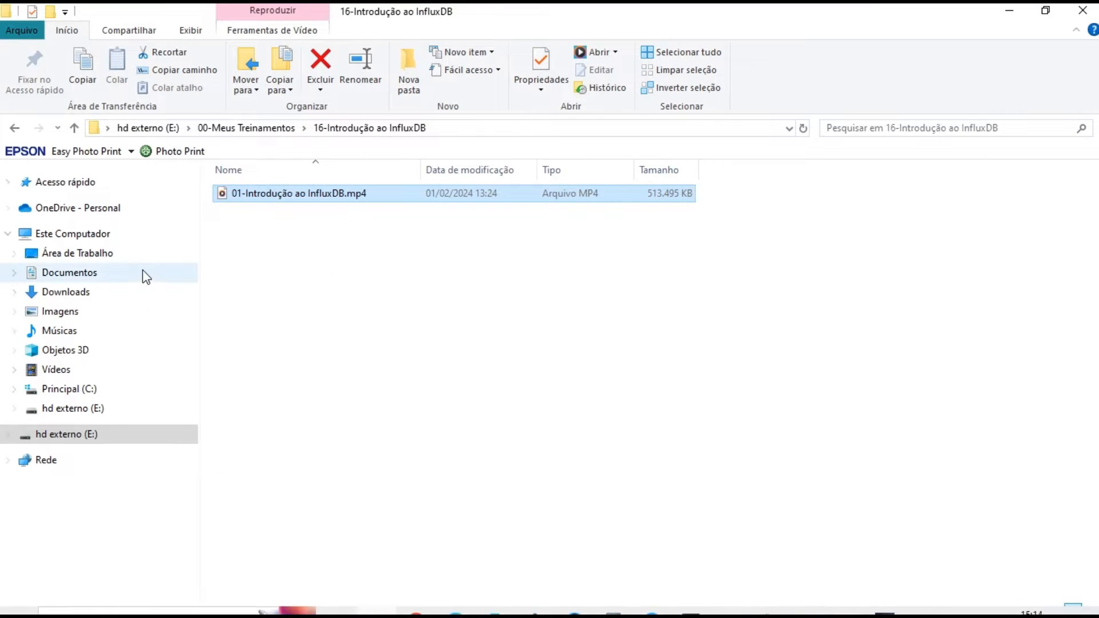
{"action": "left_click", "coordinate": [75, 393]}
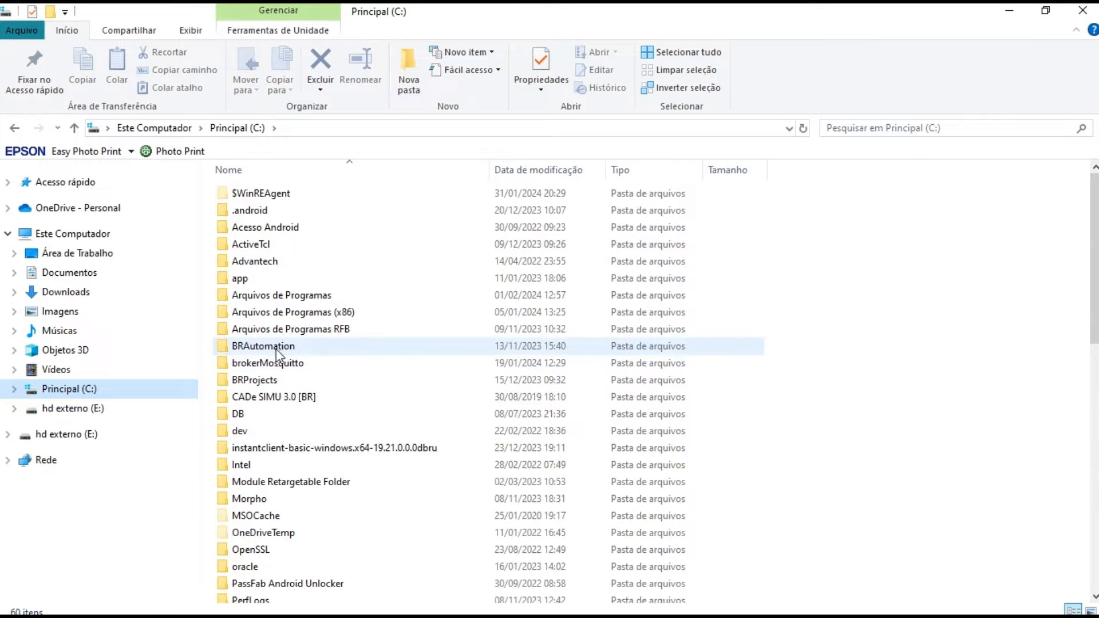
{"action": "double_click", "coordinate": [293, 296]}
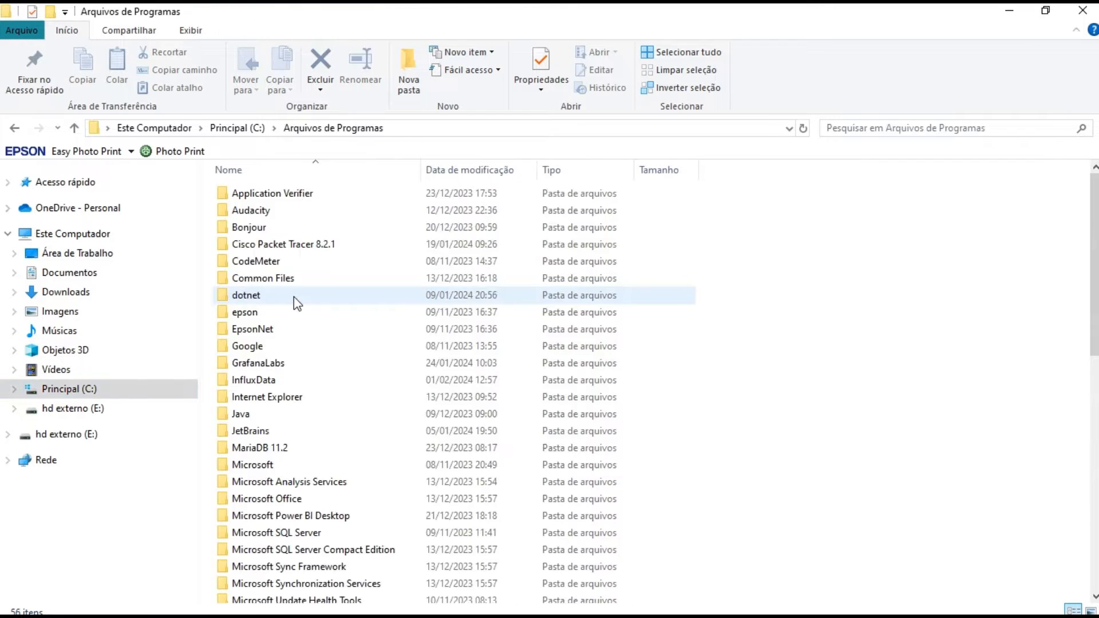
{"action": "double_click", "coordinate": [275, 383]}
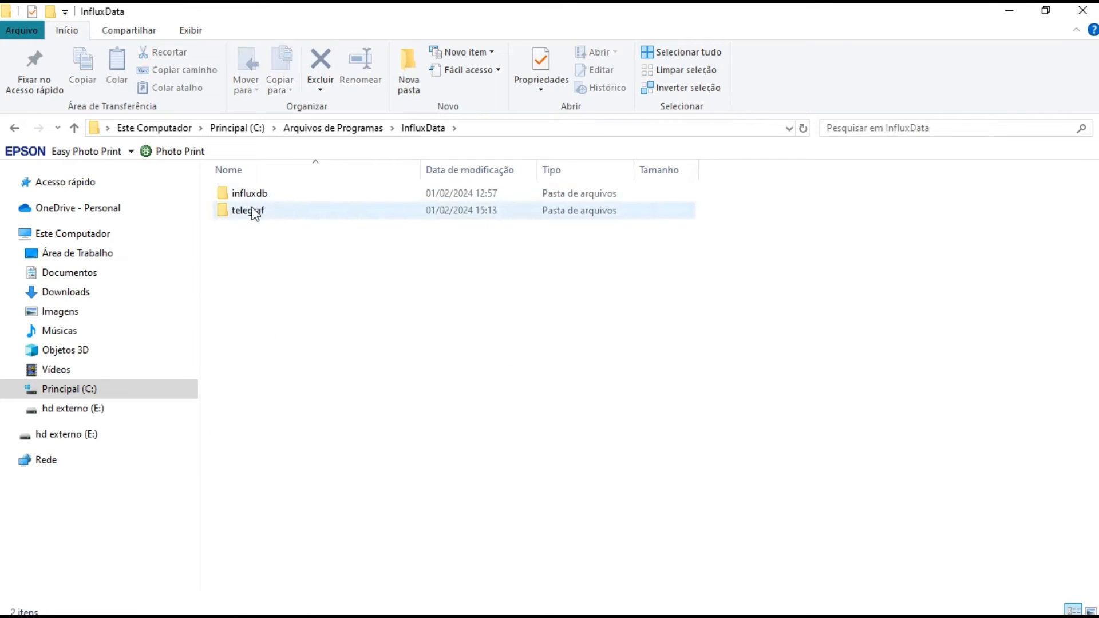
{"action": "left_click", "coordinate": [246, 194]}
{"action": "left_click", "coordinate": [248, 212]}
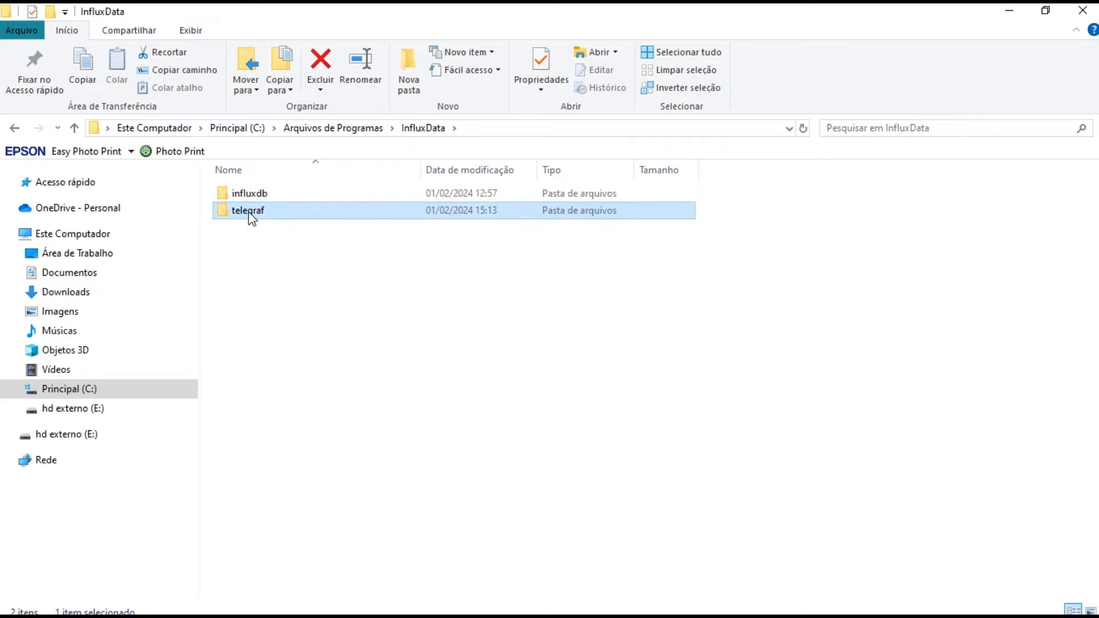
{"action": "double_click", "coordinate": [248, 212]}
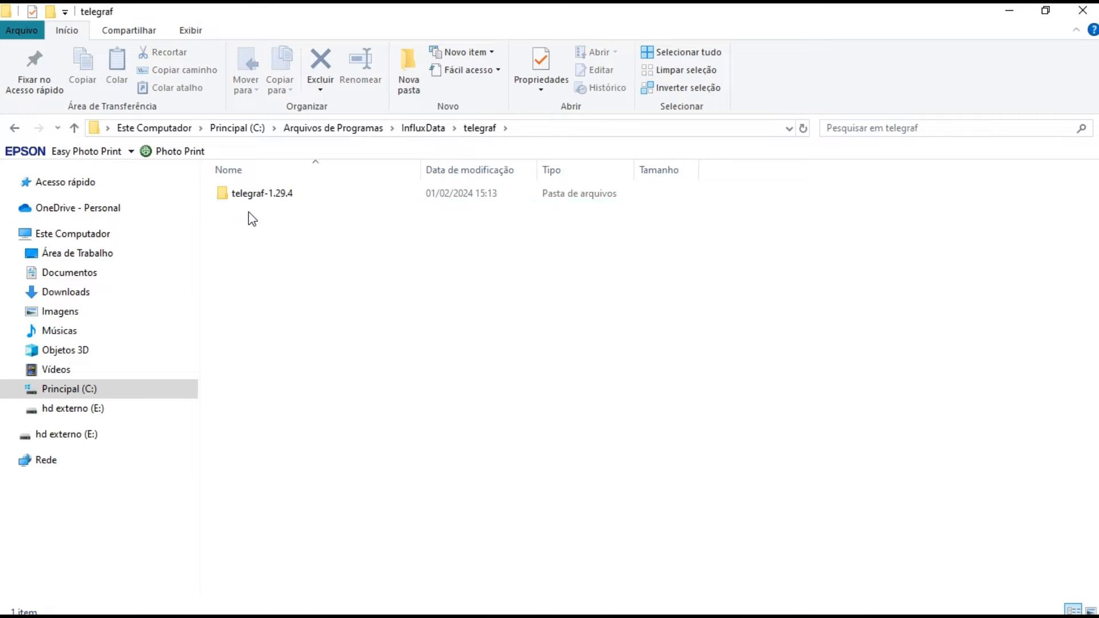
{"action": "left_click", "coordinate": [274, 194]}
{"action": "double_click", "coordinate": [273, 195]}
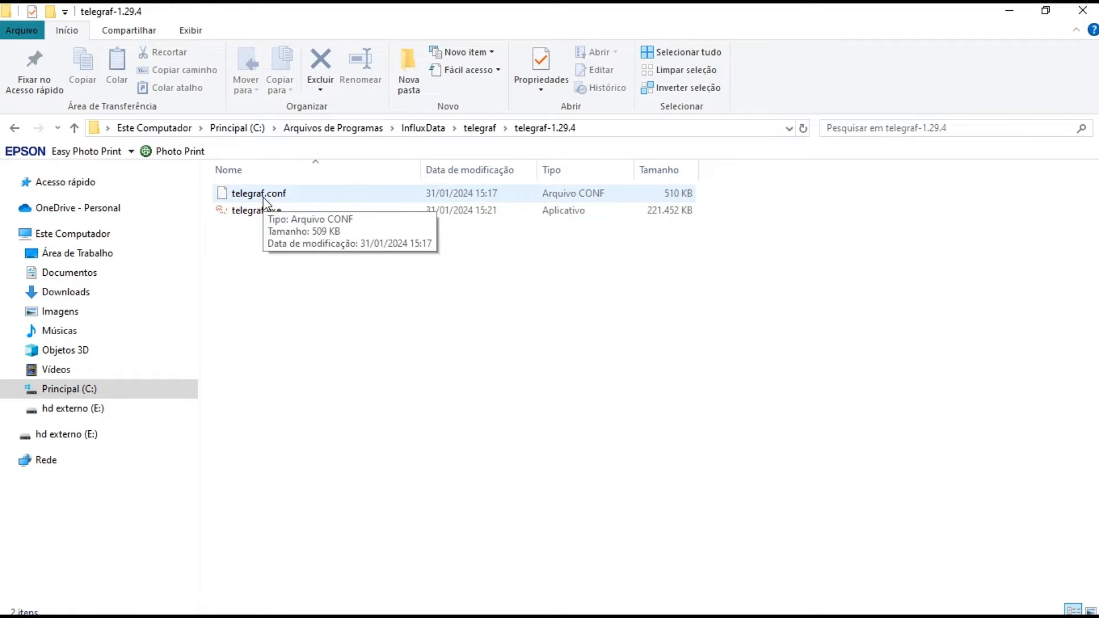
Open telegraf.conf for editing in Notepad++ and maximize the window
{"action": "left_click", "coordinate": [263, 197]}
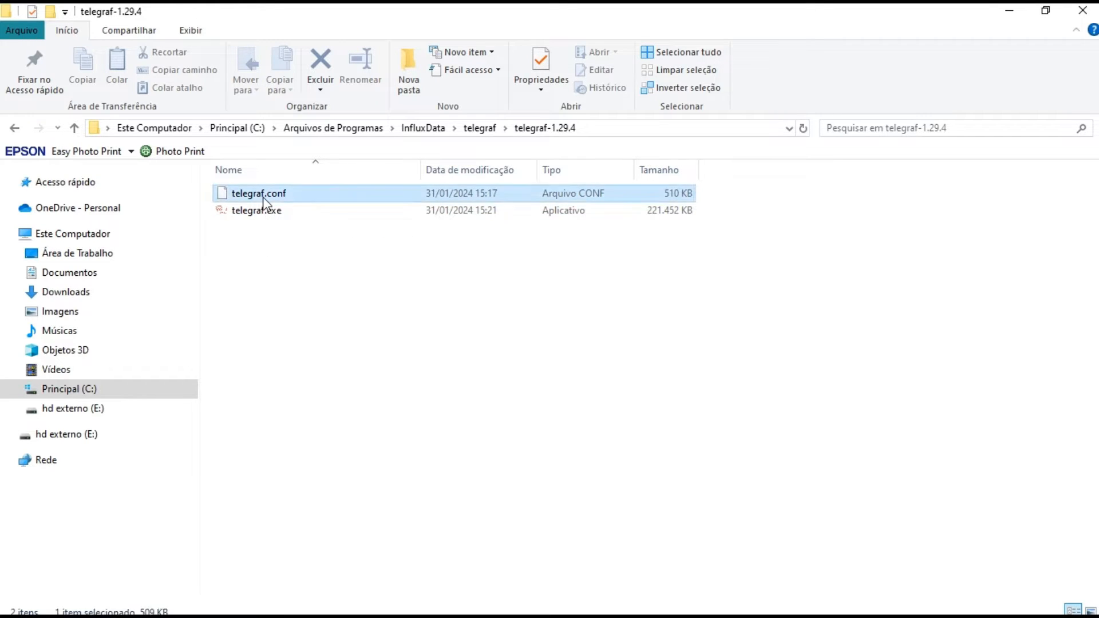
{"action": "right_click", "coordinate": [262, 197]}
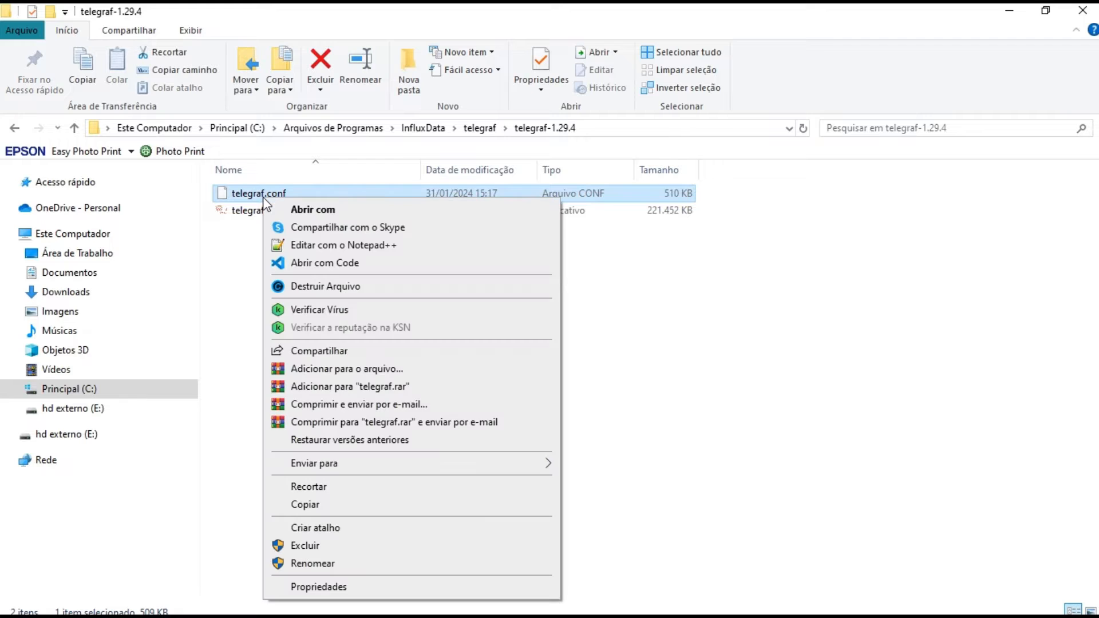
{"action": "left_click", "coordinate": [315, 246]}
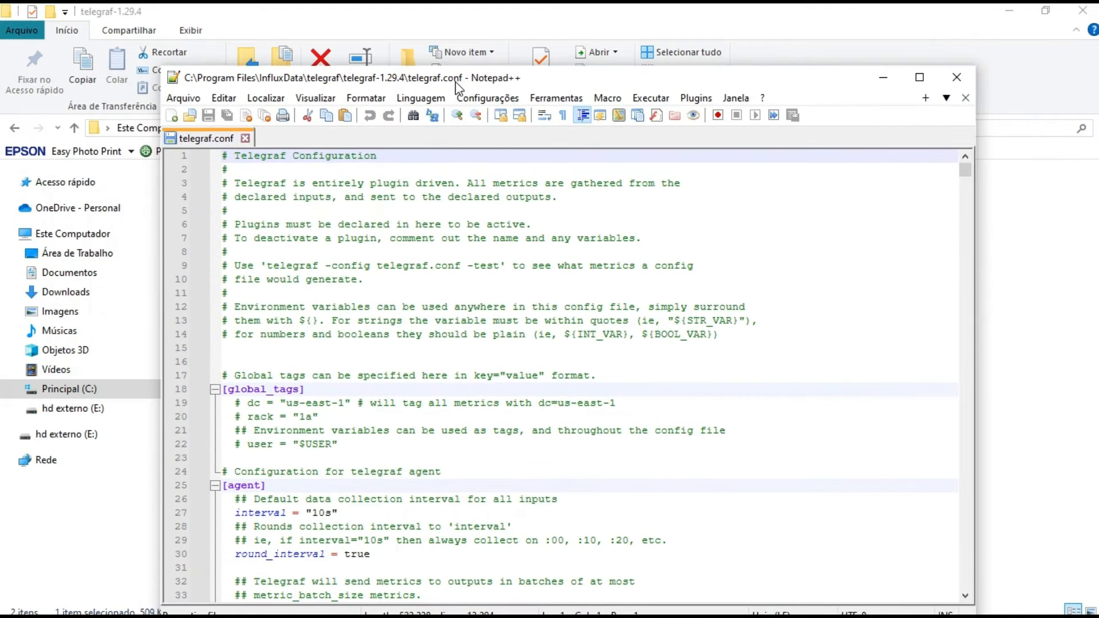
{"action": "left_click", "coordinate": [917, 78]}
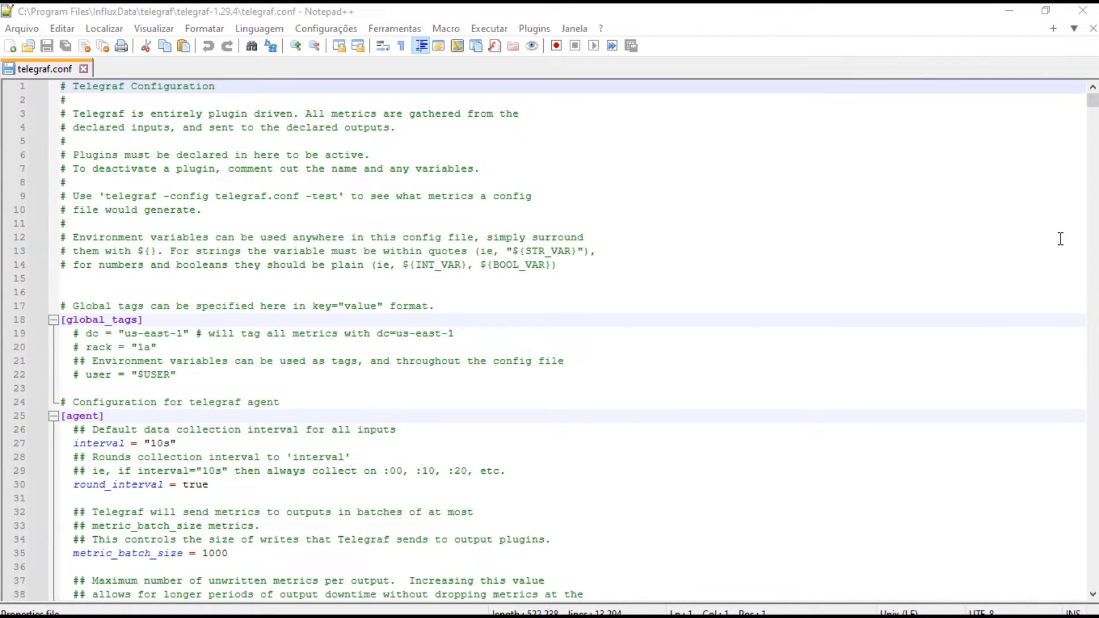
Search telegraf.conf for "influxdb" to reach the InfluxDB 2.0 output plugin section and close the search dialog
{"action": "key", "text": "ctrl+f"}
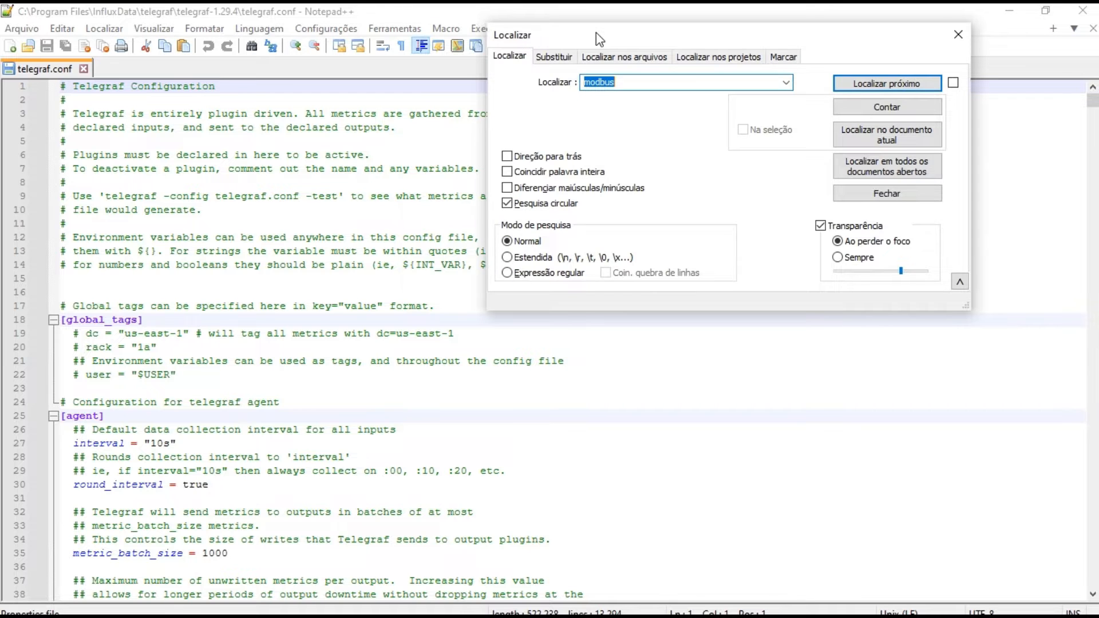
{"action": "left_click_drag", "start_coordinate": [599, 39], "coordinate": [523, 130]}
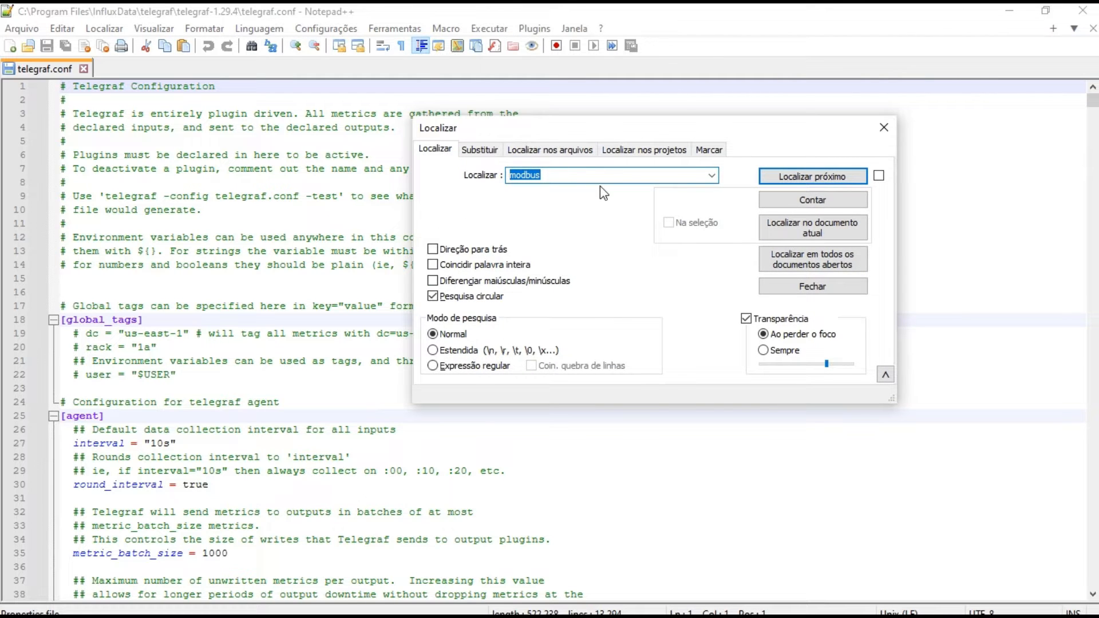
{"action": "type", "text": "influxdb"}
{"action": "key", "text": "Return"}
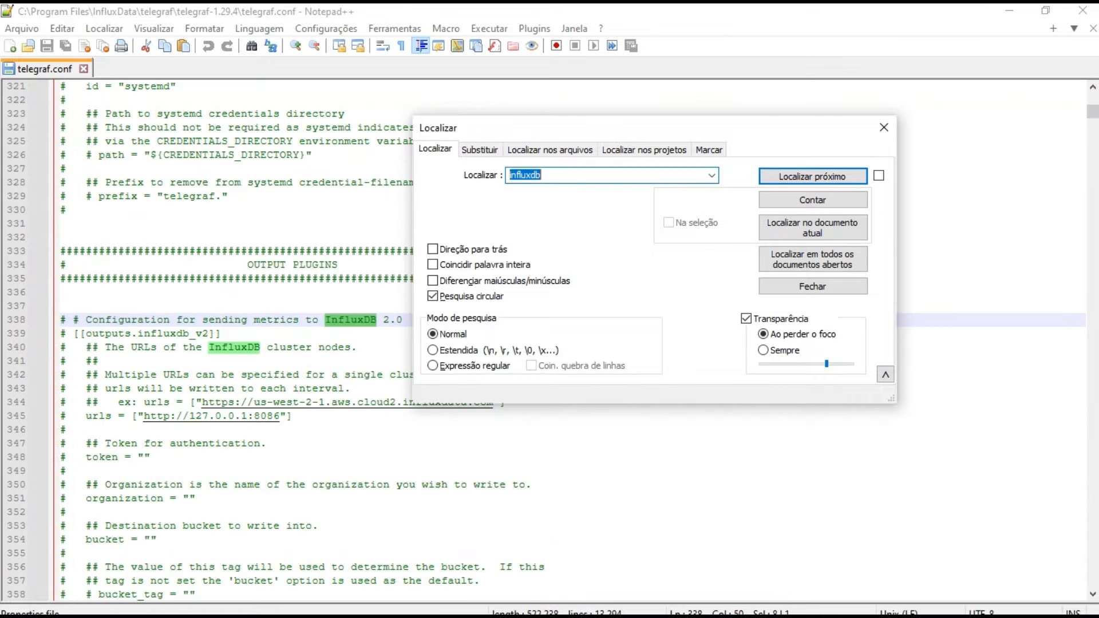
{"action": "left_click", "coordinate": [884, 127]}
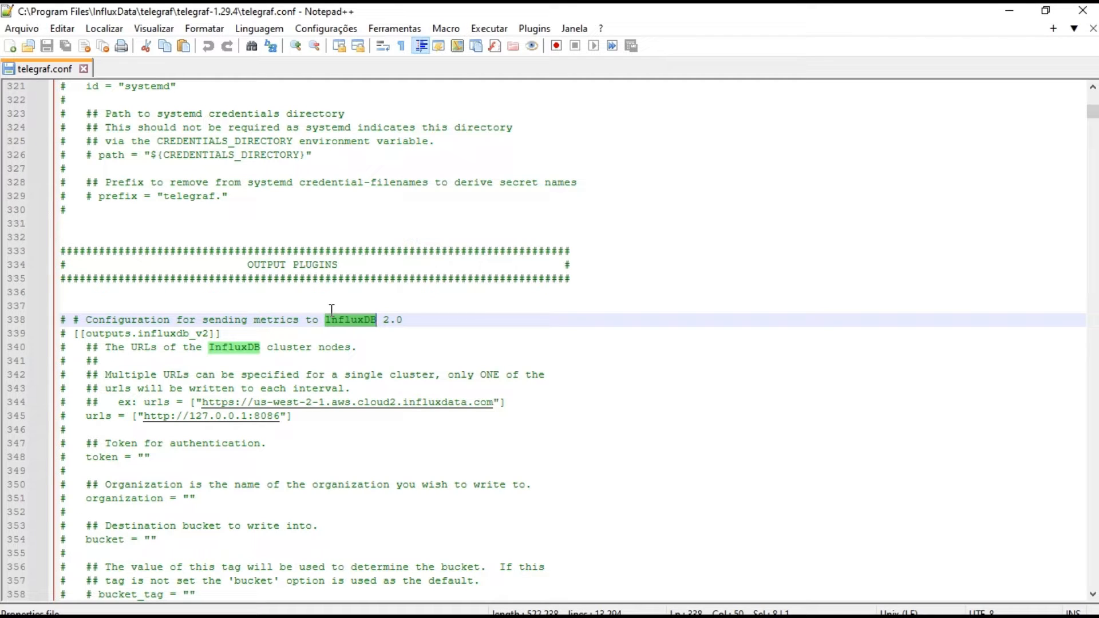
Uncomment the [[outputs.influxdb_v2]] header and its urls and token lines
{"action": "left_click", "coordinate": [65, 333]}
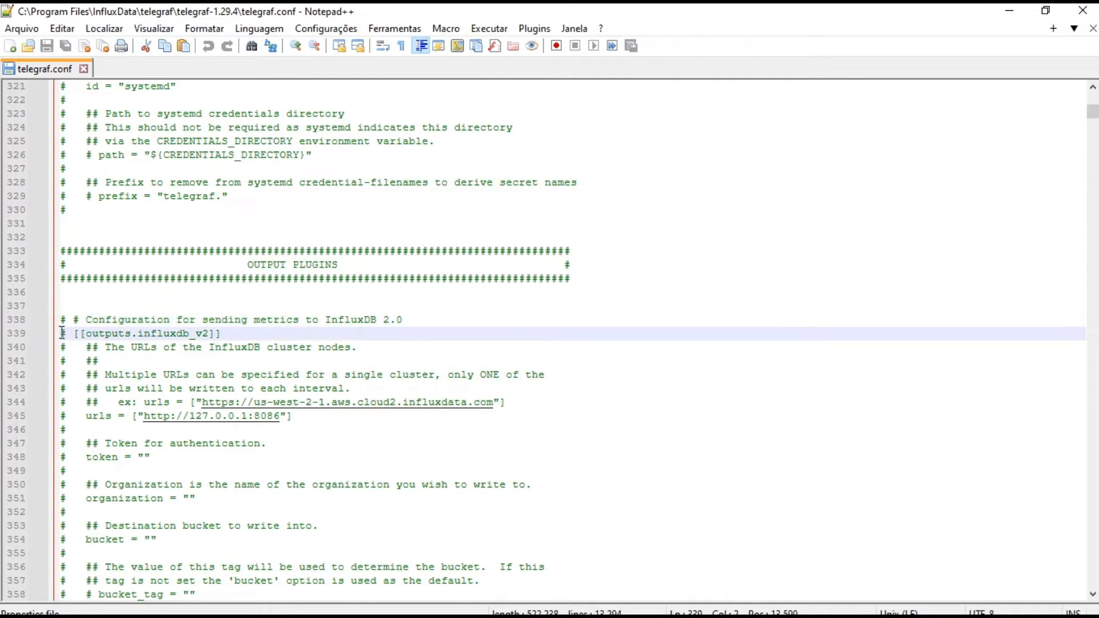
{"action": "key", "text": "BackSpace"}
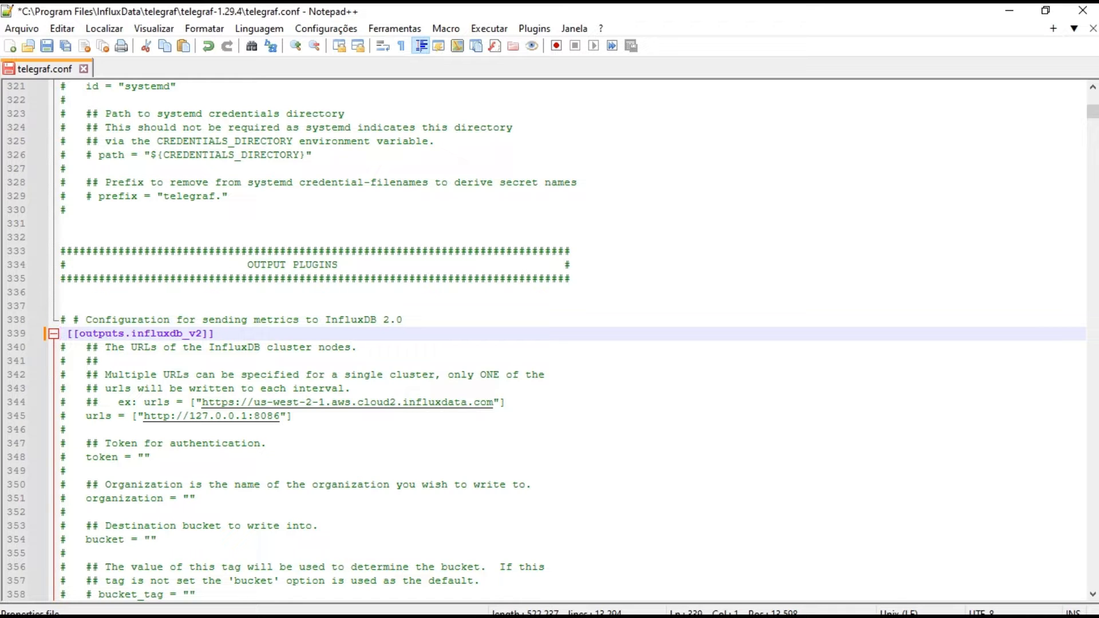
{"action": "left_click", "coordinate": [130, 335]}
{"action": "left_click", "coordinate": [70, 420]}
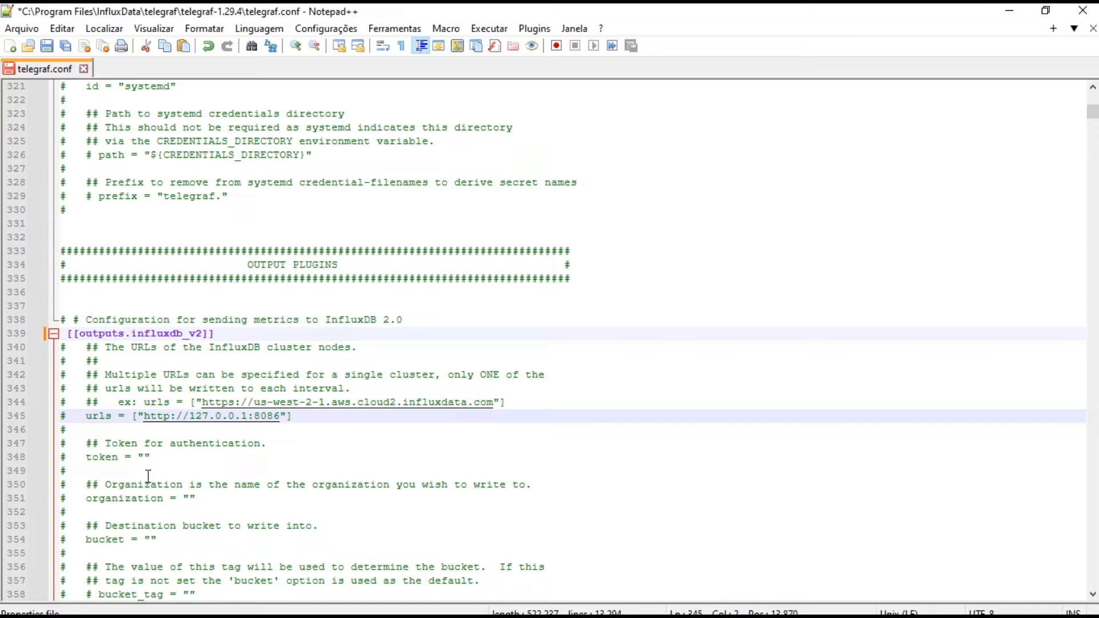
{"action": "left_click", "coordinate": [67, 457]}
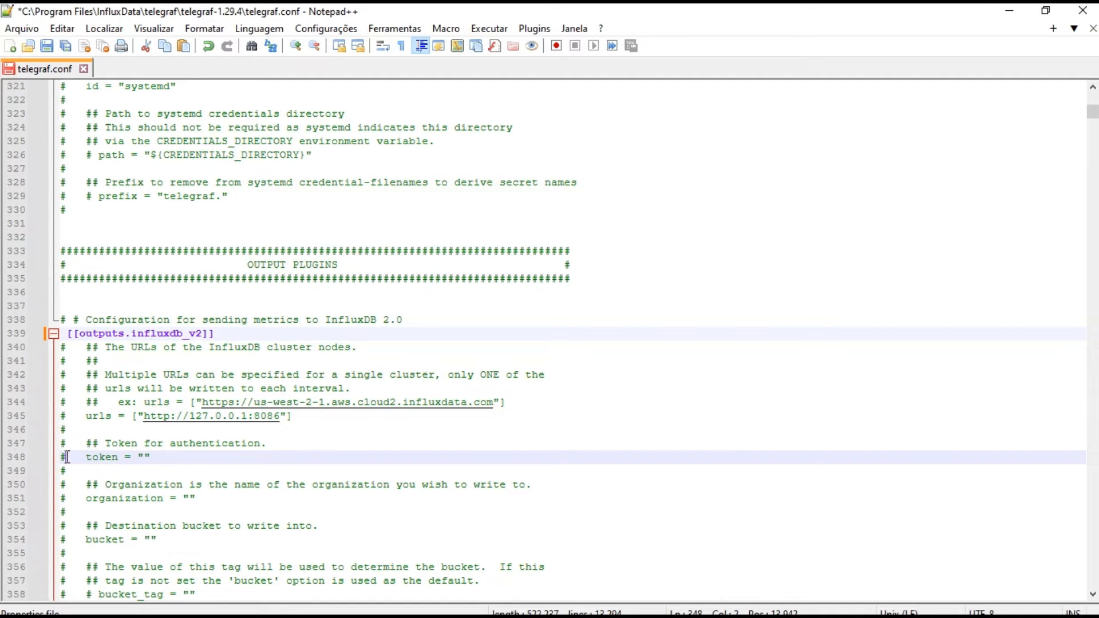
{"action": "key", "text": "BackSpace"}
{"action": "left_click", "coordinate": [68, 416]}
{"action": "key", "text": "BackSpace"}
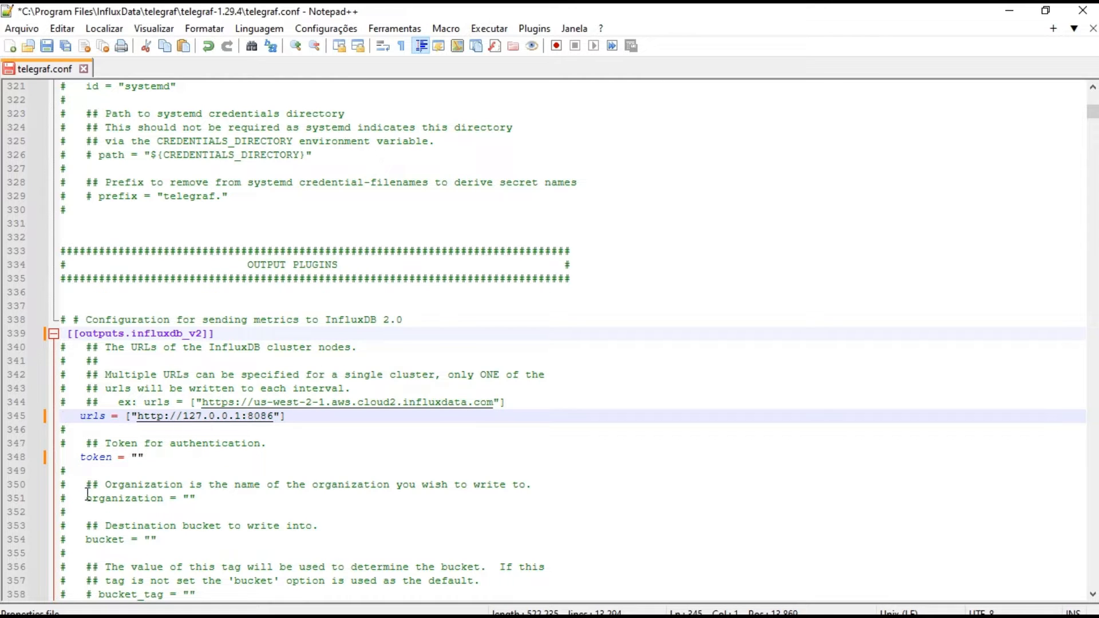
Uncomment the organization and bucket lines of the InfluxDB 2.0 output plugin
{"action": "left_click", "coordinate": [68, 501]}
{"action": "key", "text": "BackSpace"}
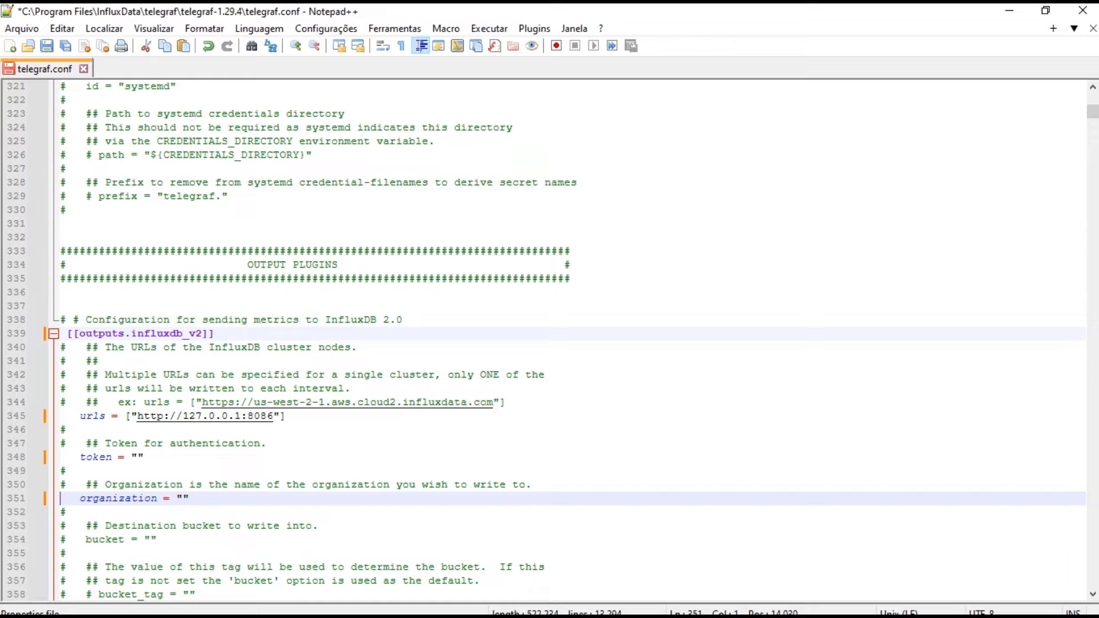
{"action": "left_click", "coordinate": [68, 540]}
{"action": "key", "text": "BackSpace"}
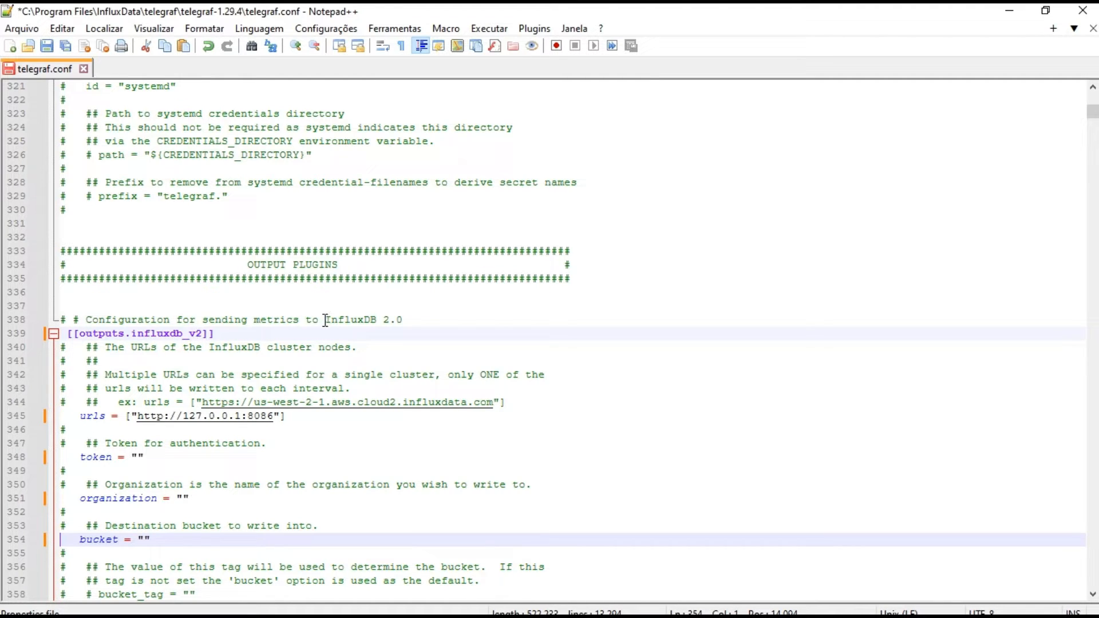
{"action": "left_click_drag", "start_coordinate": [325, 319], "coordinate": [404, 322]}
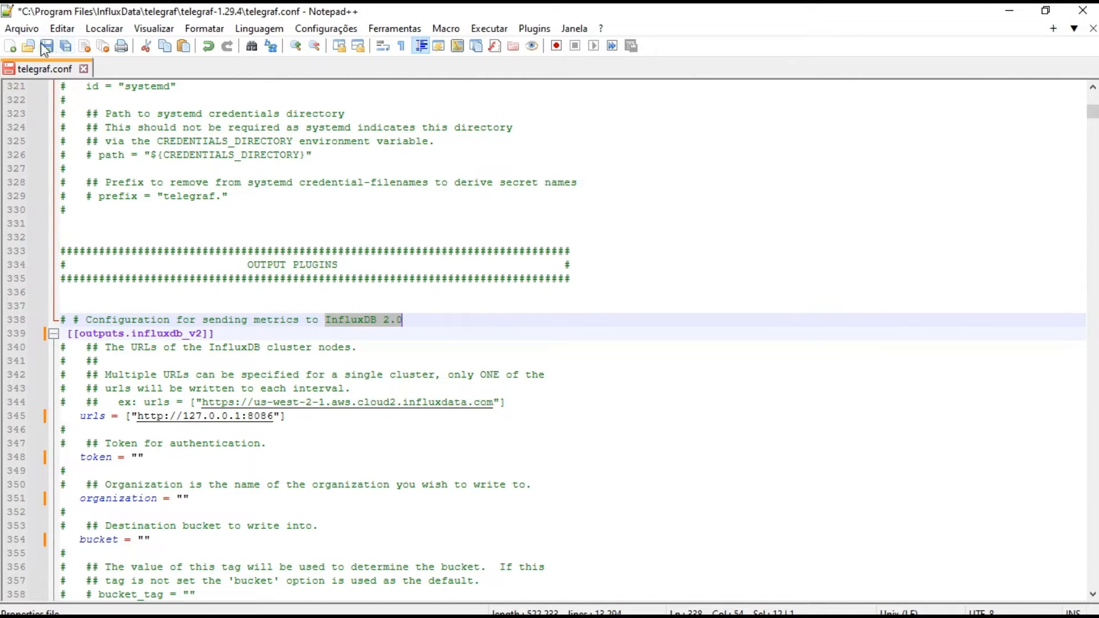
Create a new document and copy the telegraf.conf text from the OUTPUT PLUGINS banner through the bucket line into it
{"action": "left_click", "coordinate": [12, 46]}
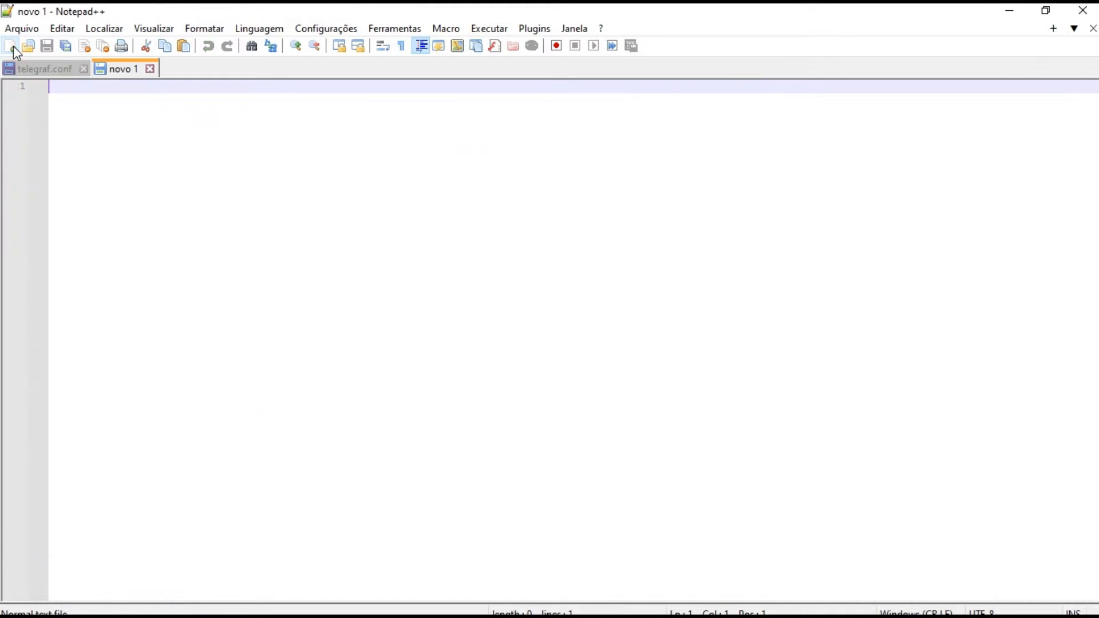
{"action": "left_click", "coordinate": [33, 71]}
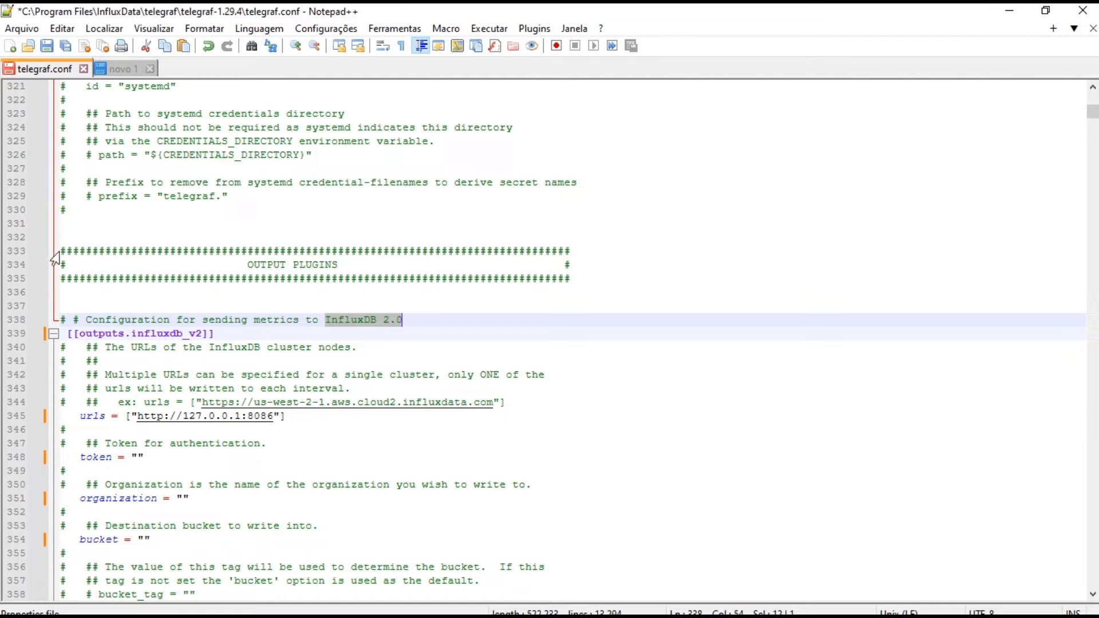
{"action": "left_click_drag", "start_coordinate": [58, 252], "coordinate": [98, 361]}
{"action": "left_click_drag", "start_coordinate": [177, 379], "coordinate": [209, 542]}
{"action": "key", "text": "ctrl+c"}
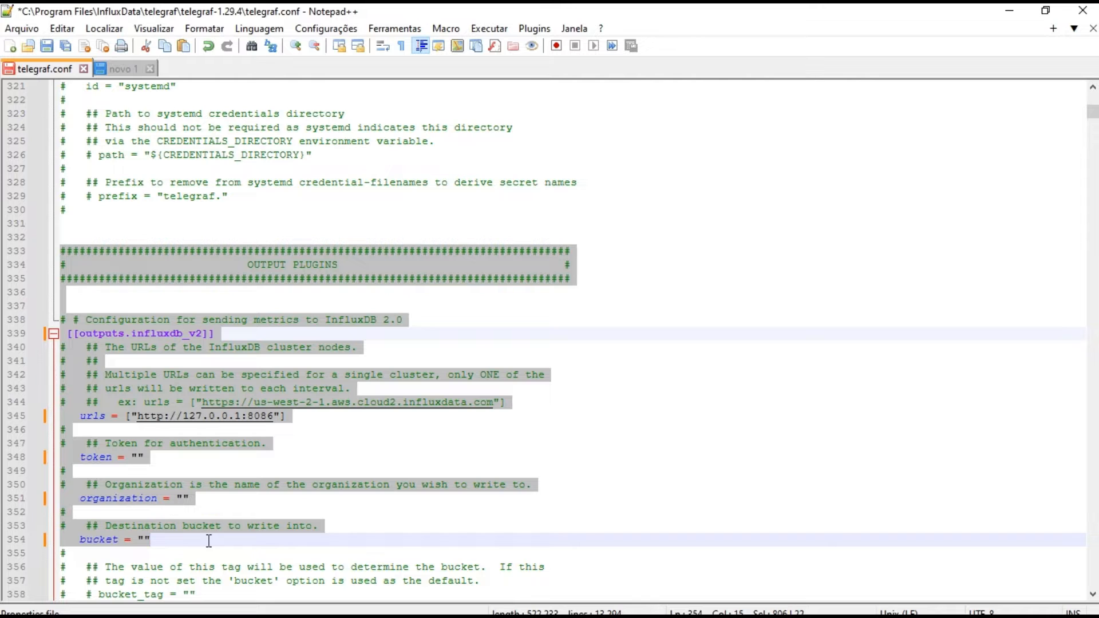
{"action": "left_click", "coordinate": [120, 74]}
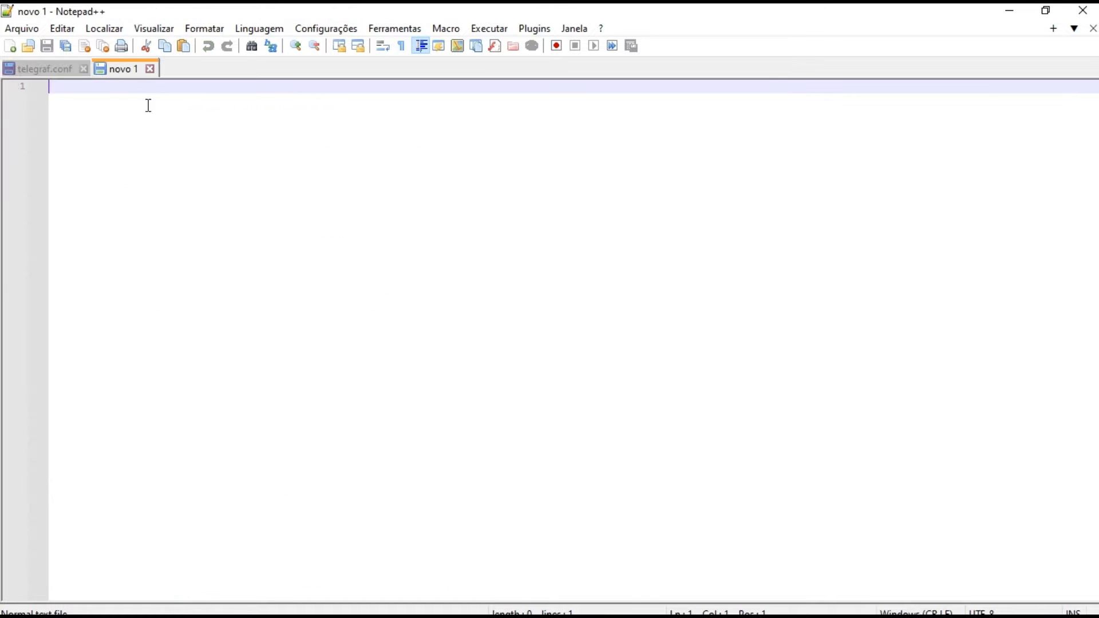
{"action": "key", "text": "ctrl+v"}
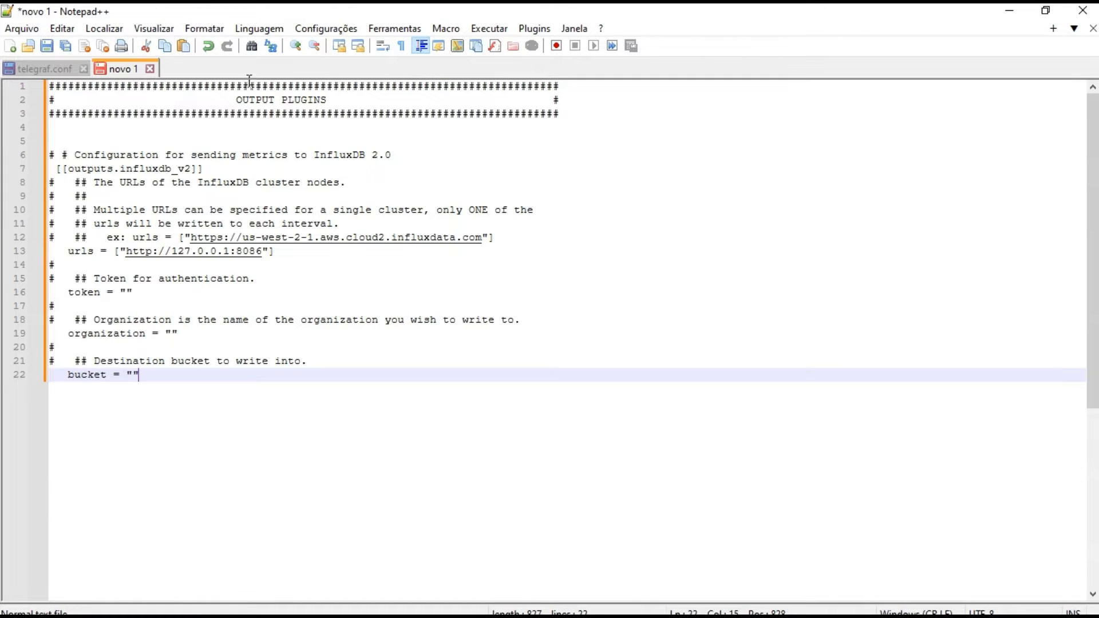
Set the syntax language of the new document to Properties
{"action": "left_click", "coordinate": [281, 32]}
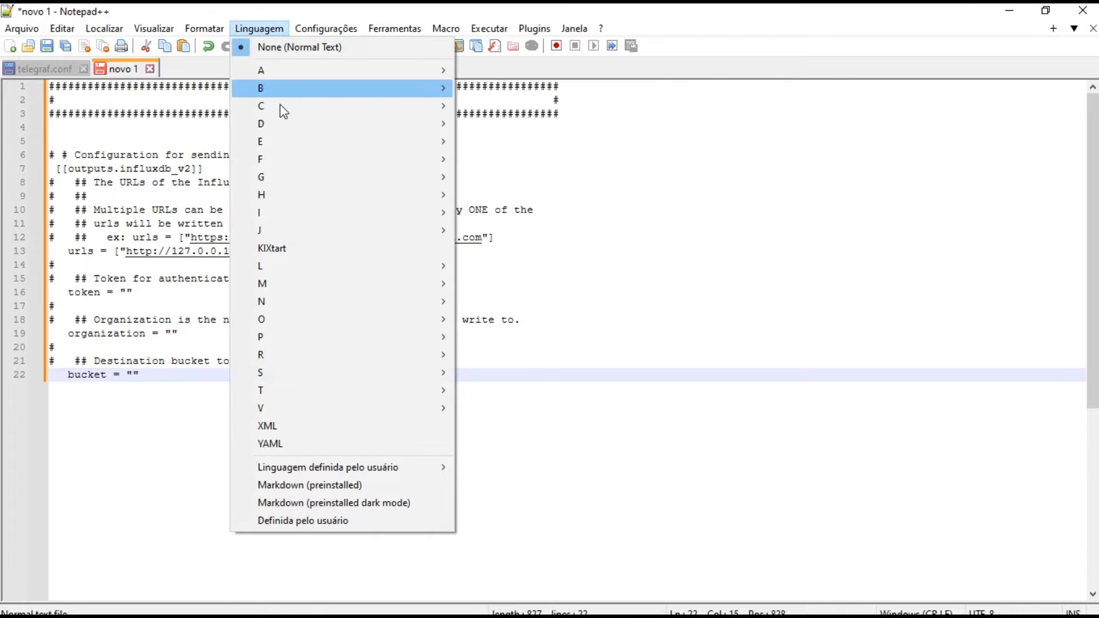
{"action": "mouse_move", "coordinate": [298, 342]}
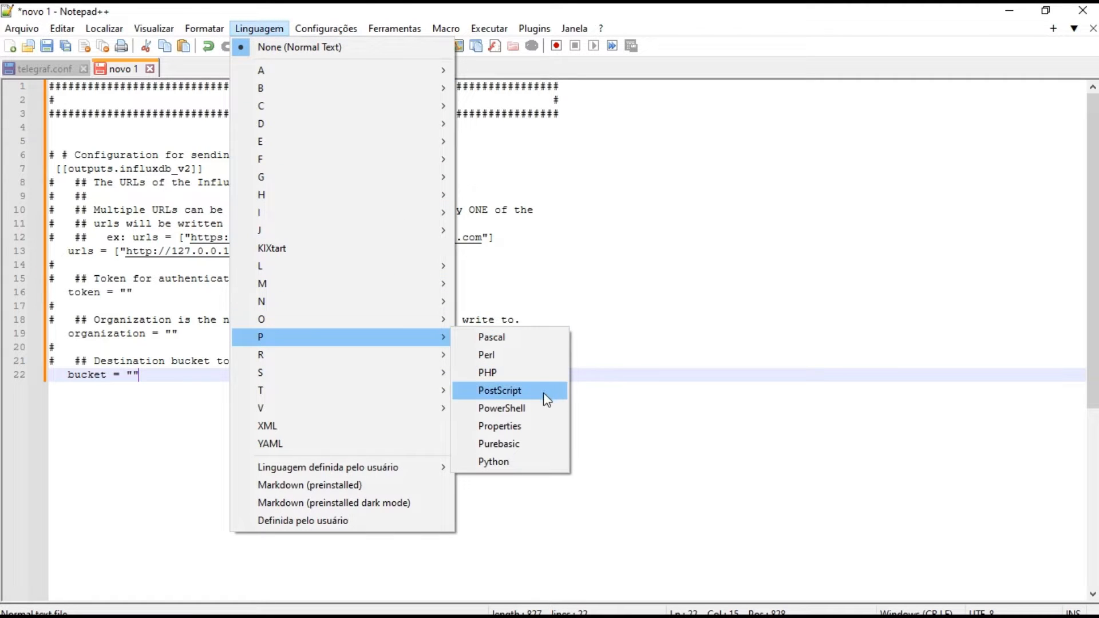
{"action": "left_click", "coordinate": [534, 427]}
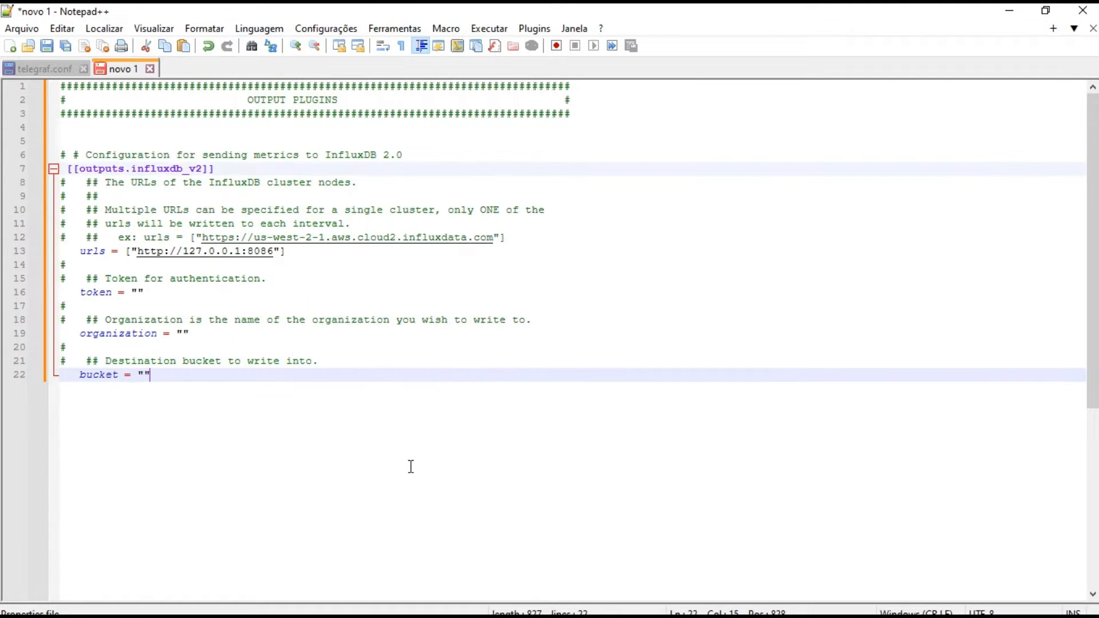
Add two new lines below the bucket line in the new document and remove the indentation on the last one
{"action": "left_click_drag", "start_coordinate": [380, 462], "coordinate": [329, 322]}
{"action": "left_click", "coordinate": [297, 399]}
{"action": "key", "text": "shift+Left"}
{"action": "key", "text": "shift+Left"}
{"action": "left_click", "coordinate": [170, 380]}
{"action": "key", "text": "Return"}
{"action": "key", "text": "Return"}
{"action": "key", "text": "BackSpace"}
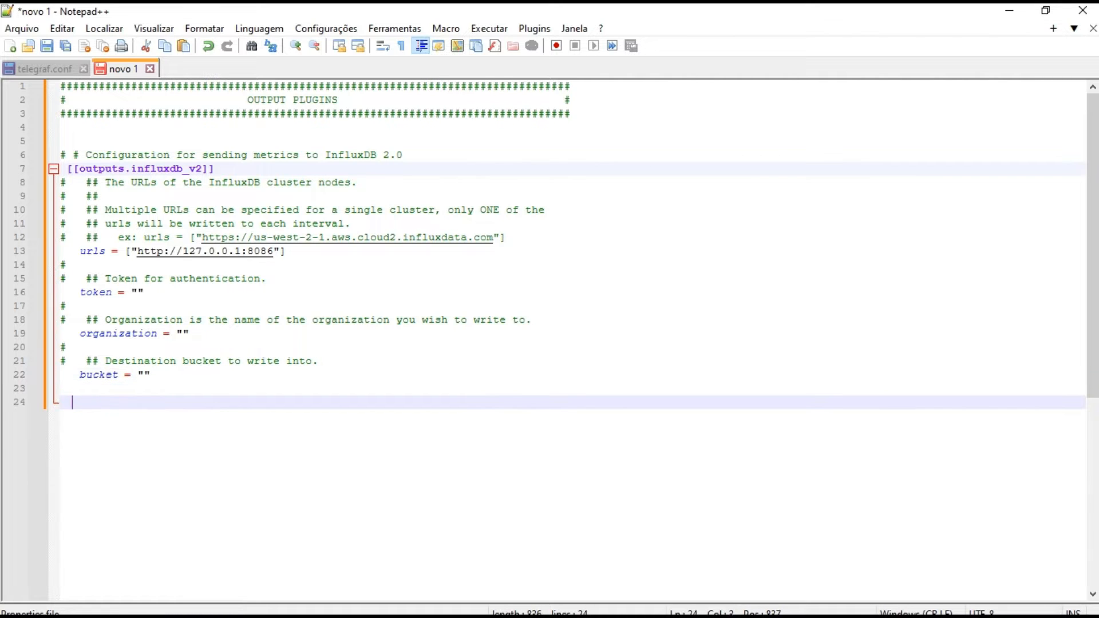
Search telegraf.conf for "modbus" to reach the Modbus input plugin section and close the search dialog
{"action": "left_click", "coordinate": [36, 68]}
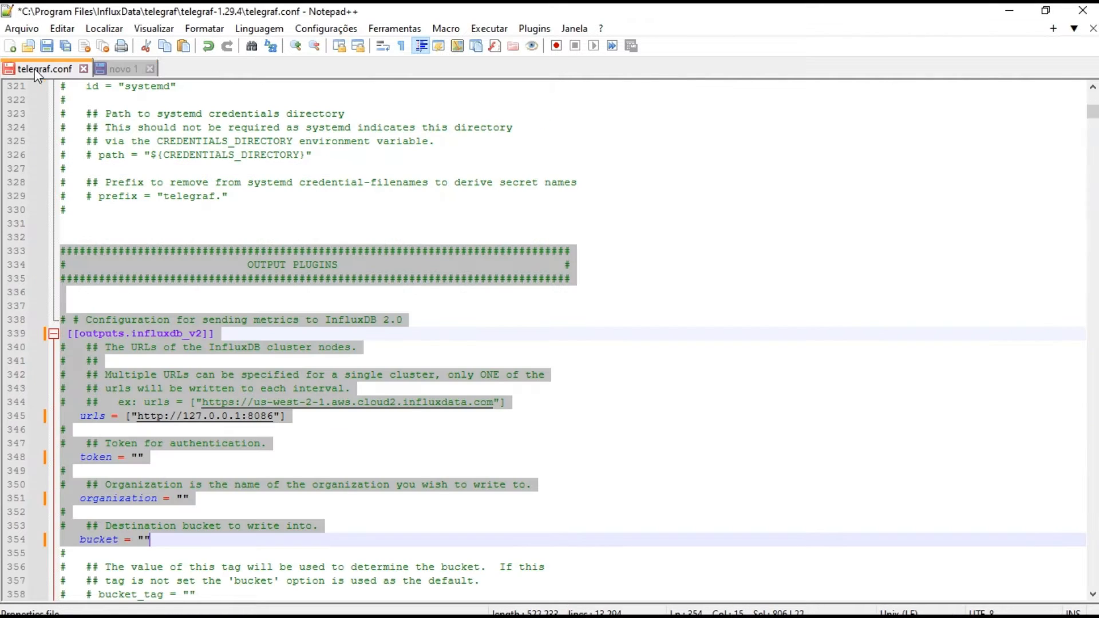
{"action": "left_click", "coordinate": [681, 262]}
{"action": "key", "text": "ctrl+f"}
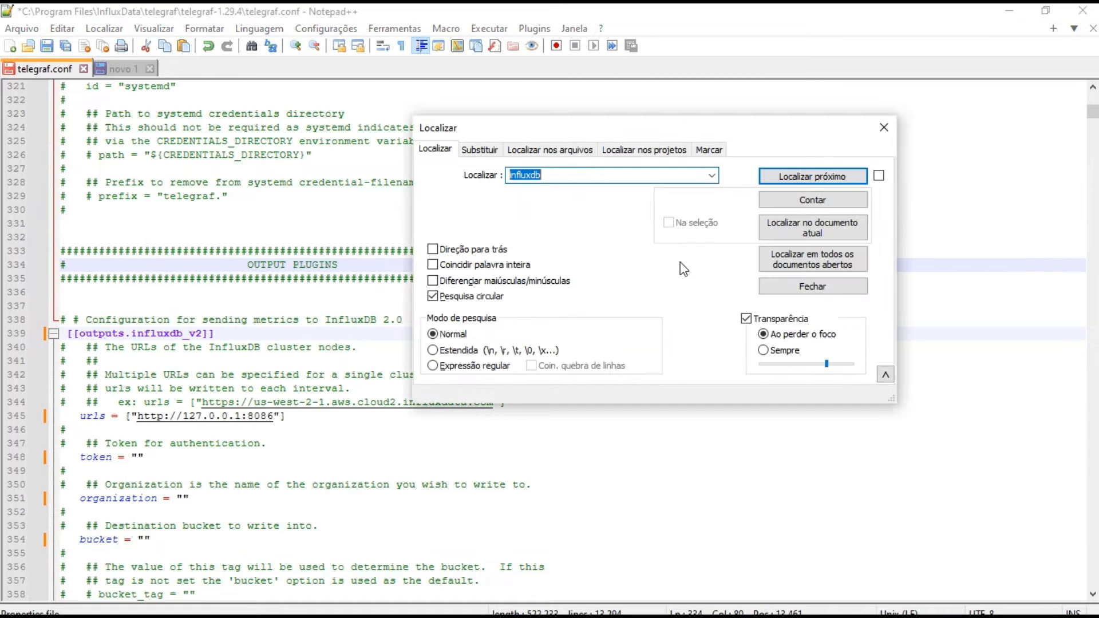
{"action": "type", "text": "modbus"}
{"action": "key", "text": "Return"}
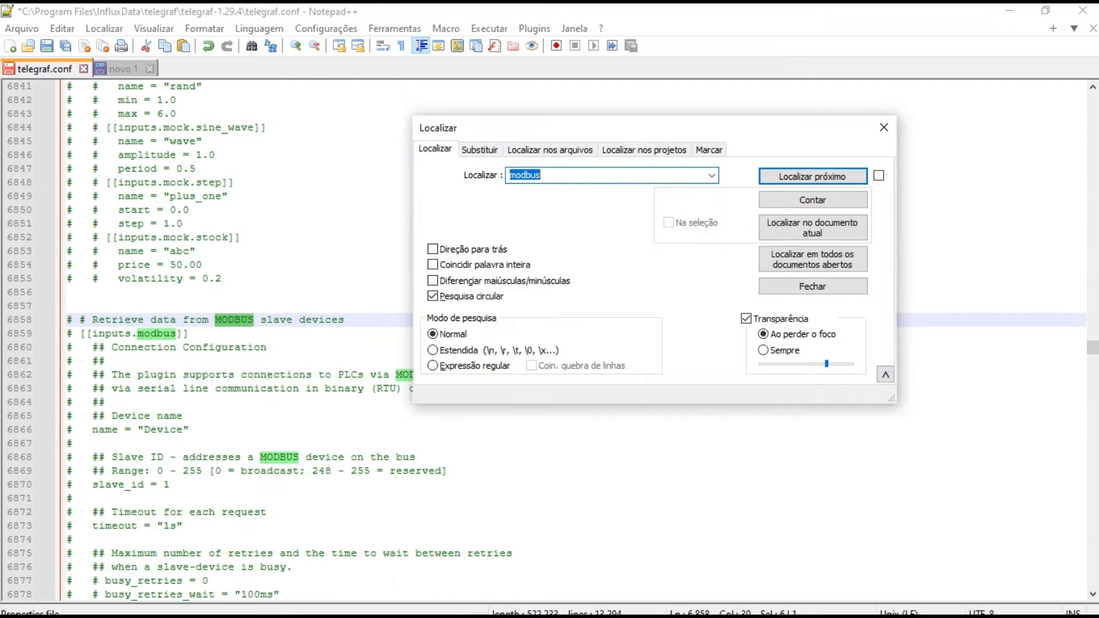
{"action": "left_click", "coordinate": [887, 129]}
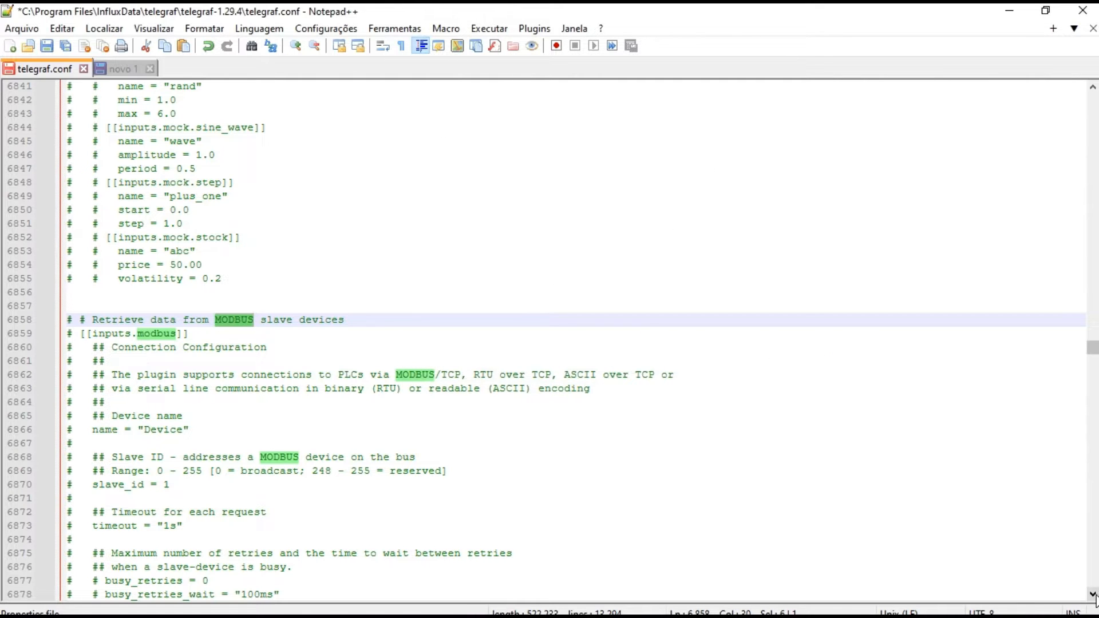
Uncomment the [[inputs.modbus]] header and its name and slave_id lines in telegraf.conf
{"action": "scroll", "coordinate": [1093, 596], "scroll_direction": "down", "scroll_amount": 5}
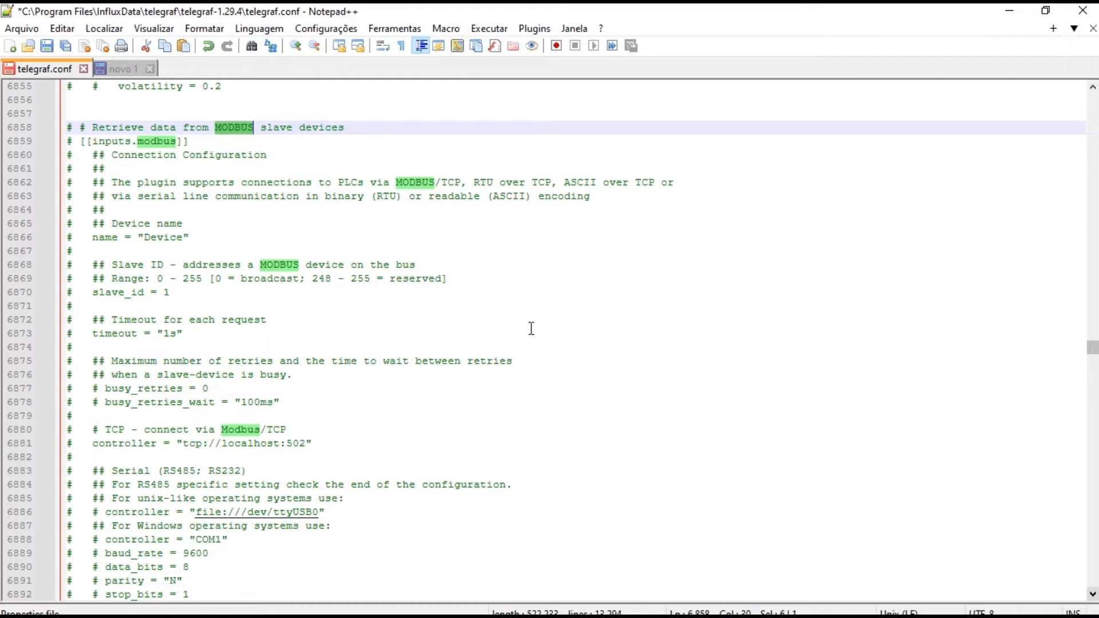
{"action": "left_click", "coordinate": [74, 141]}
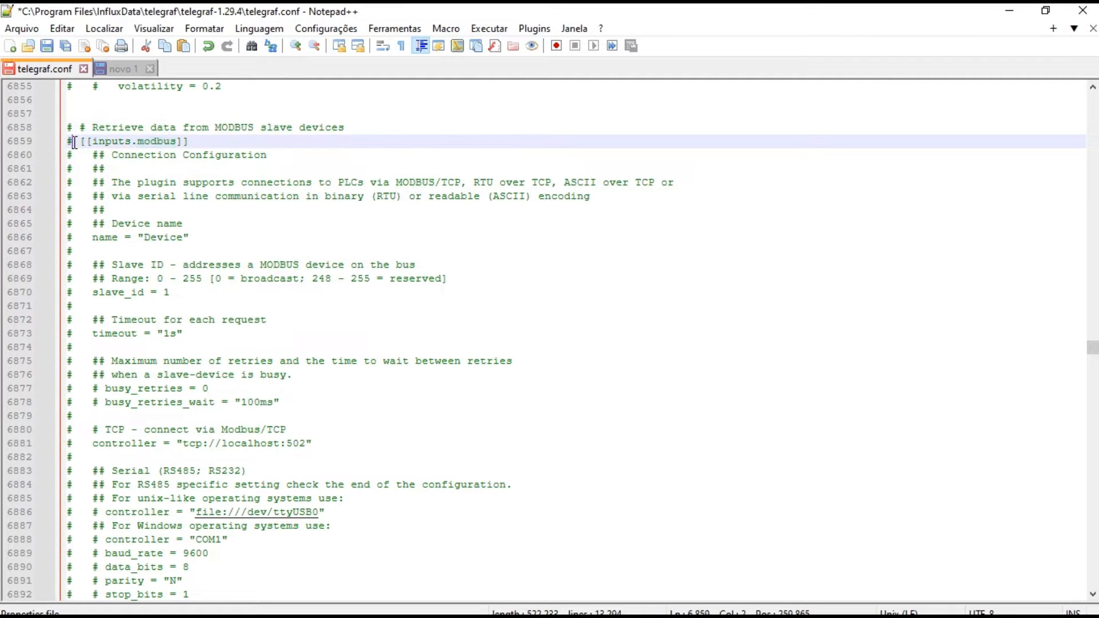
{"action": "key", "text": "BackSpace"}
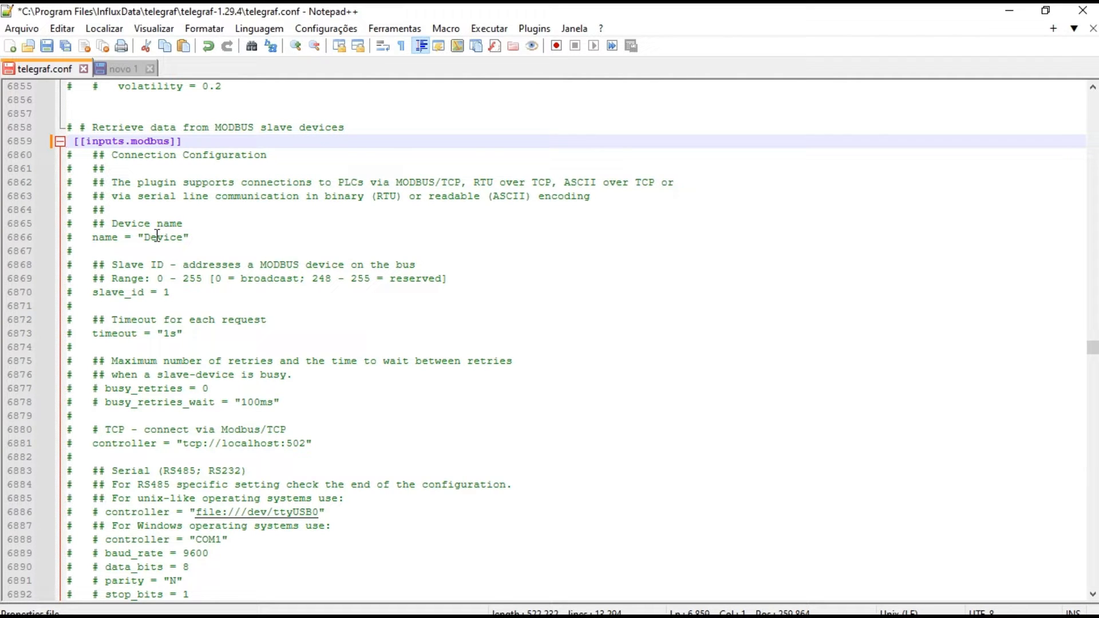
{"action": "left_click", "coordinate": [75, 238]}
{"action": "key", "text": "BackSpace"}
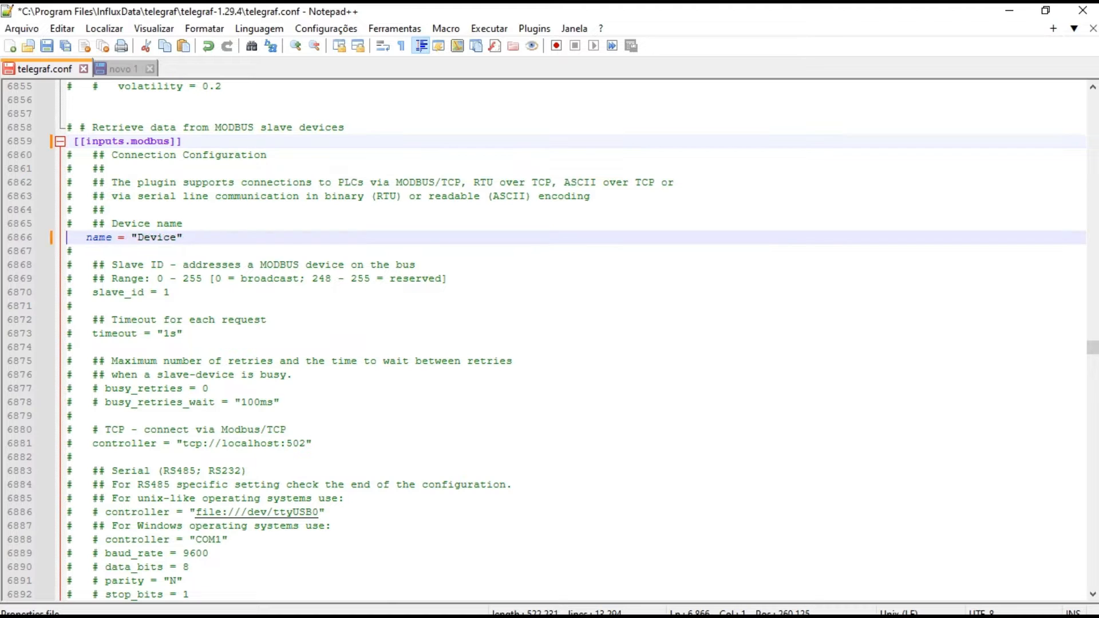
{"action": "left_click", "coordinate": [75, 294]}
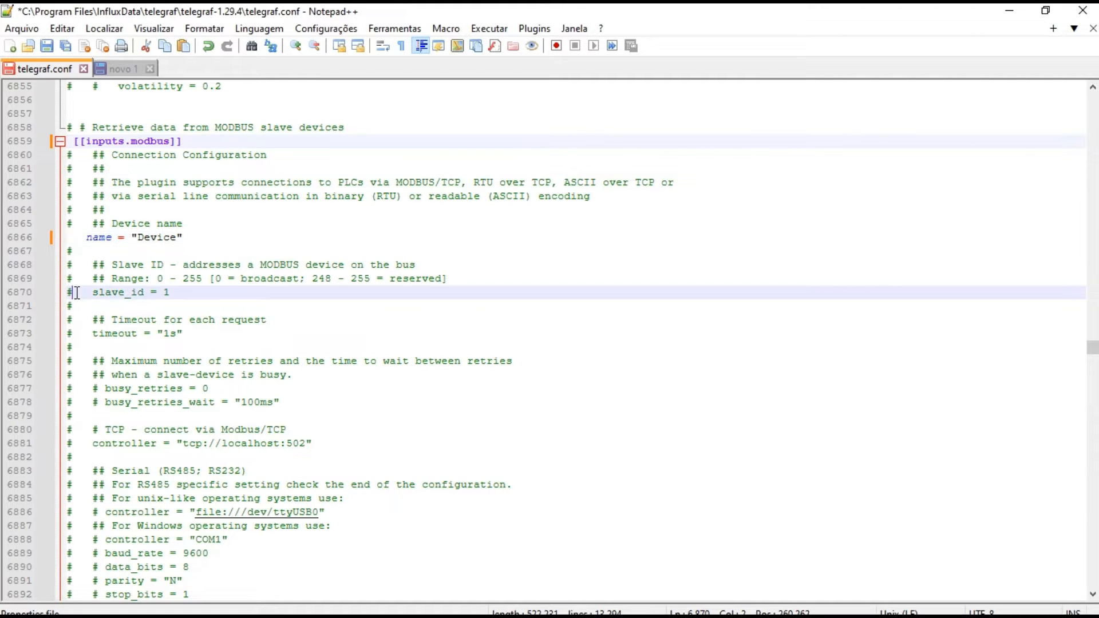
{"action": "key", "text": "BackSpace"}
{"action": "left_click", "coordinate": [76, 334]}
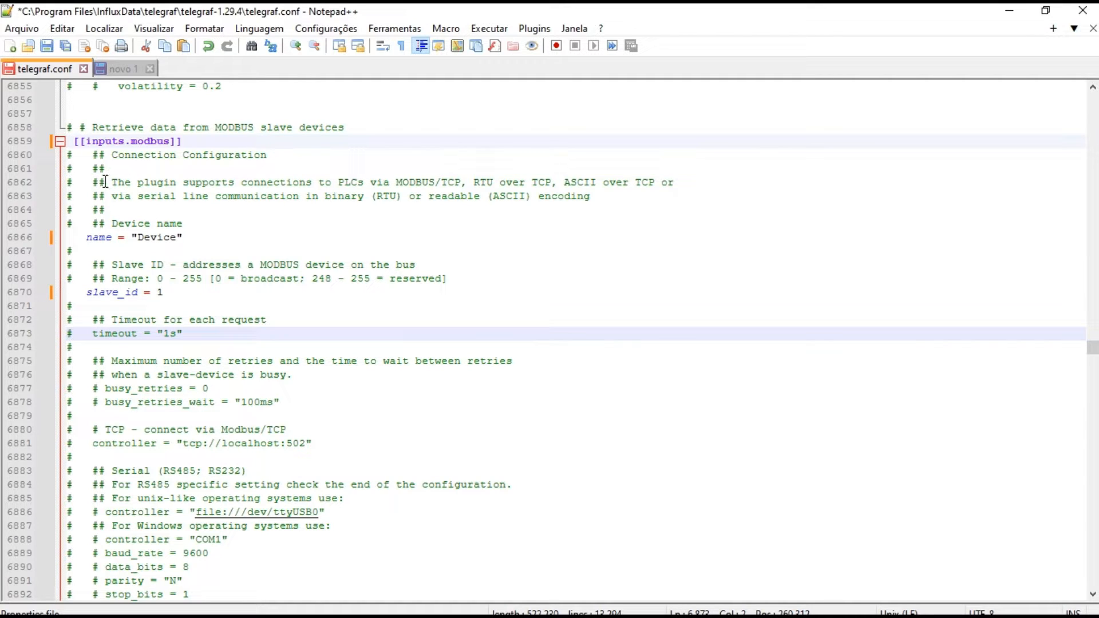
Copy the Modbus section from its "Retrieve data from MODBUS slave devices" comment through the timeout line into the new document
{"action": "left_click_drag", "start_coordinate": [67, 126], "coordinate": [207, 333]}
{"action": "key", "text": "ctrl+c"}
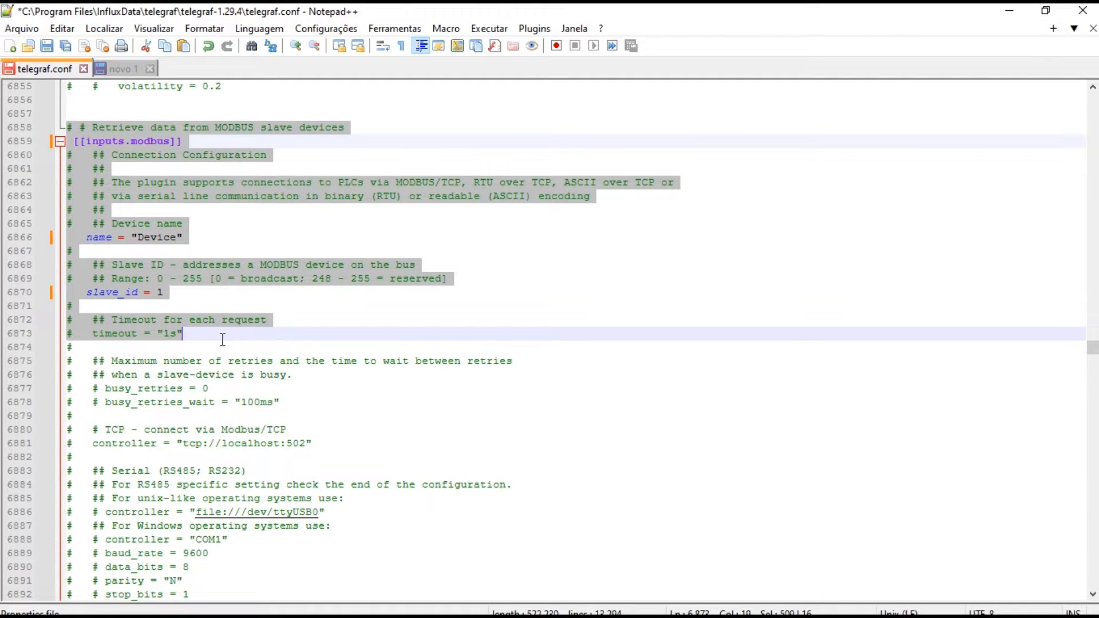
{"action": "left_click", "coordinate": [120, 69]}
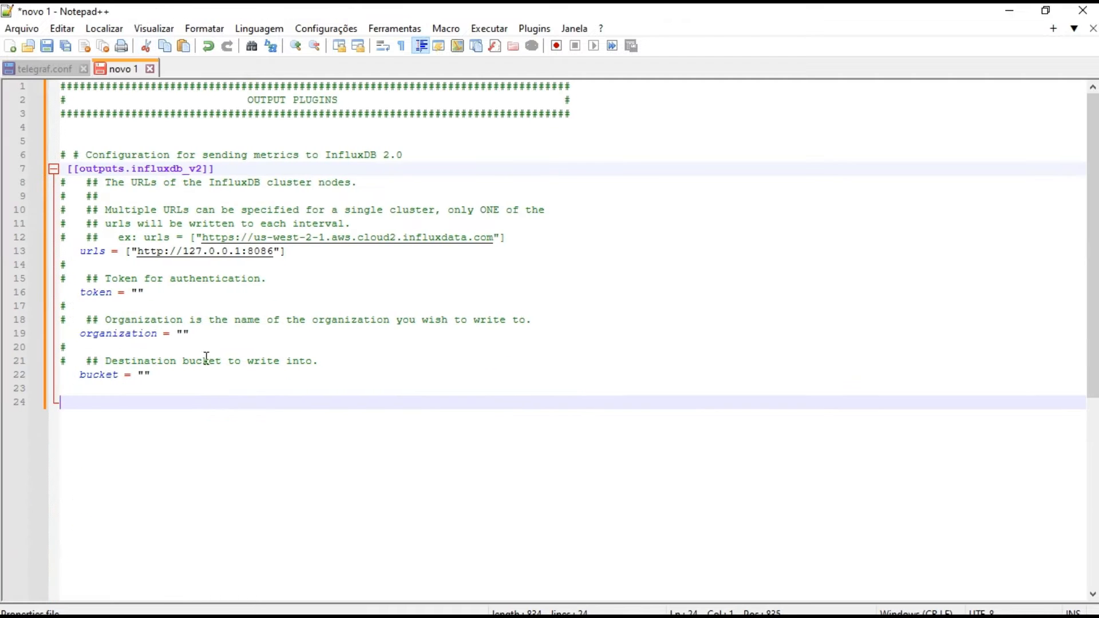
{"action": "key", "text": "ctrl+v"}
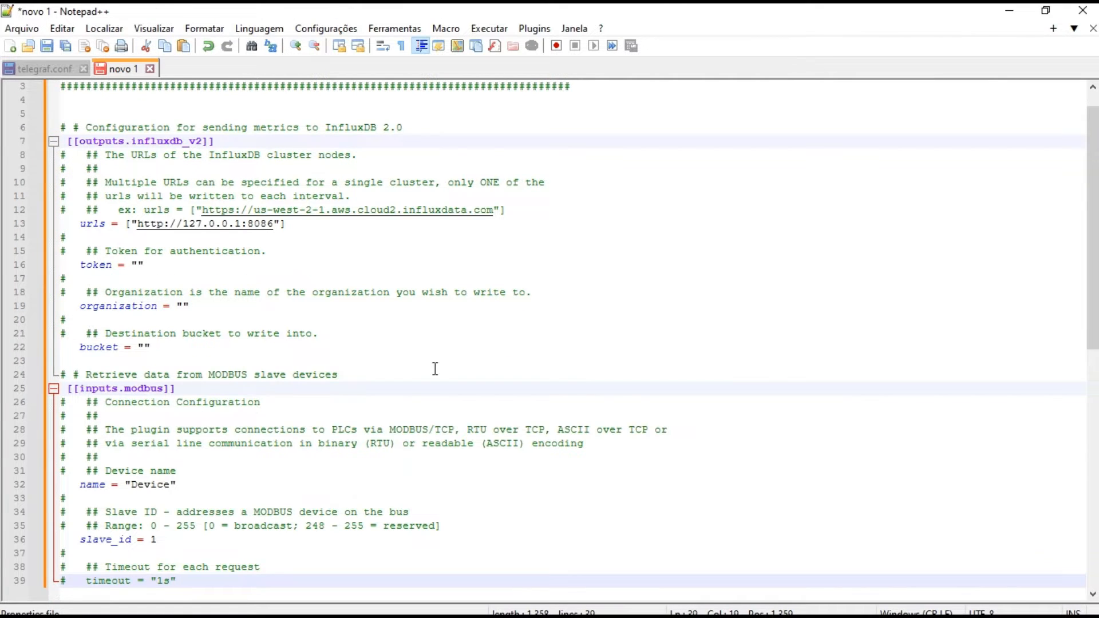
Save telegraf.conf with Notepad++ running in administrator mode, close the file, and return to the start of the new document
{"action": "left_click", "coordinate": [84, 70]}
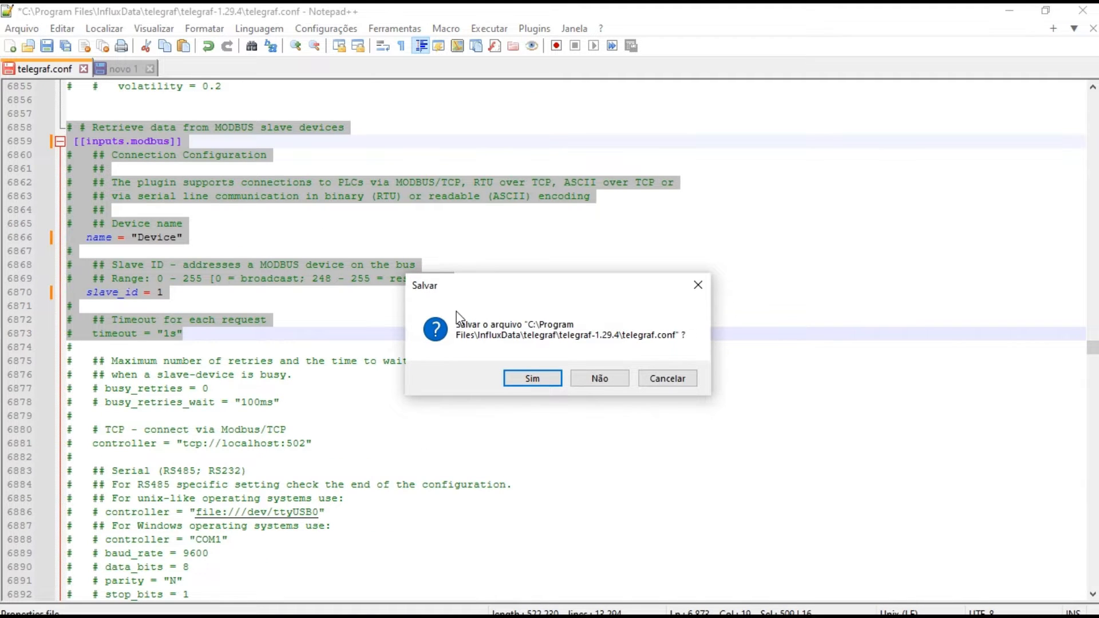
{"action": "left_click", "coordinate": [548, 381]}
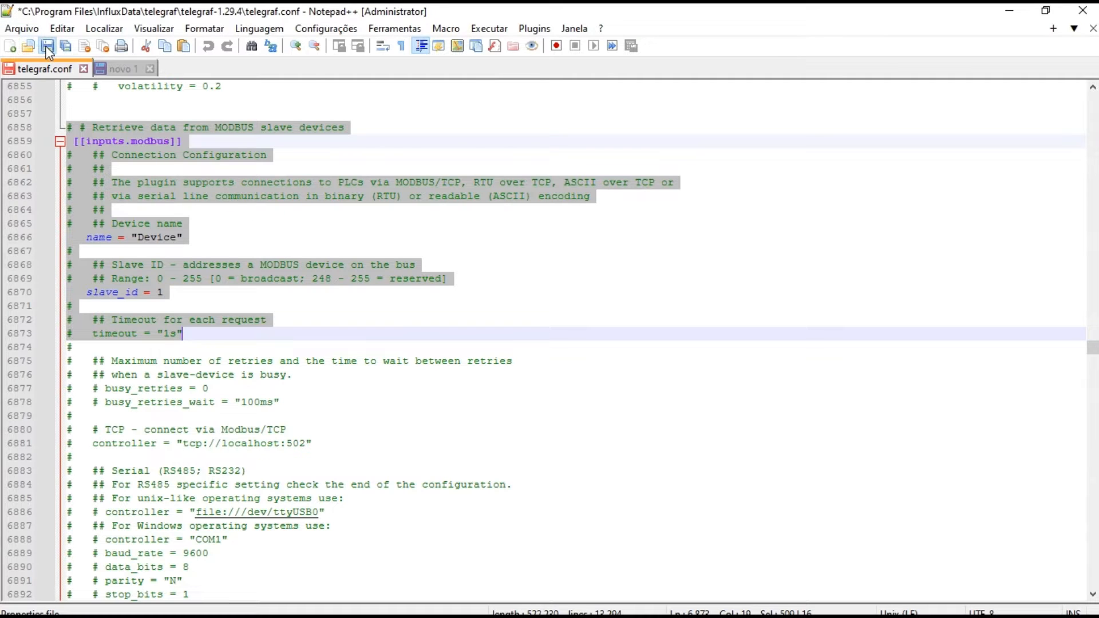
{"action": "left_click", "coordinate": [46, 48]}
{"action": "left_click", "coordinate": [84, 70]}
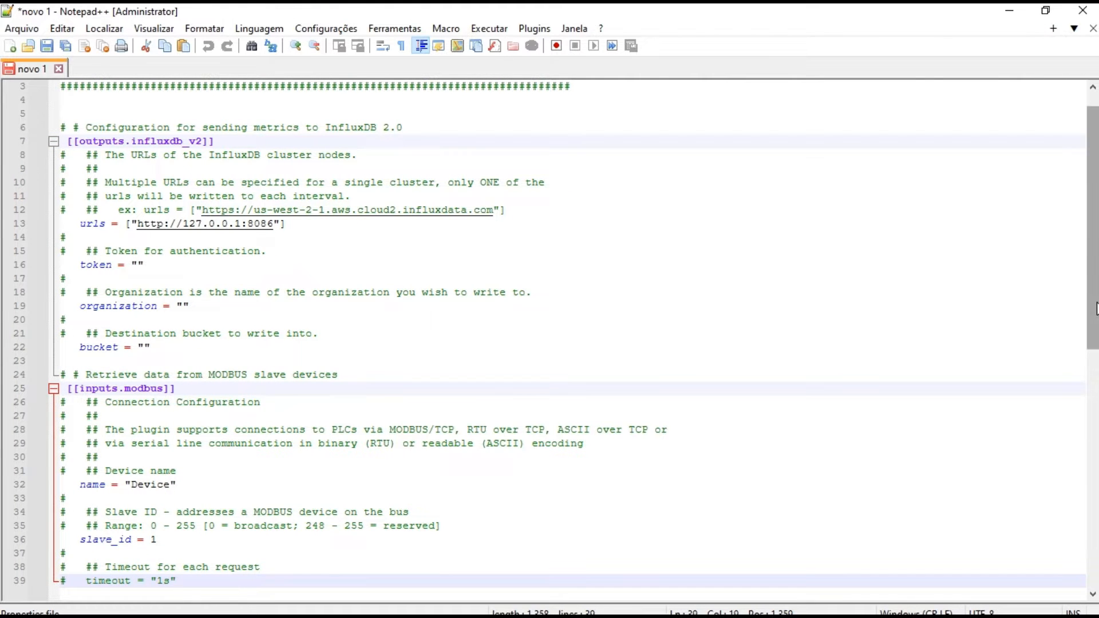
{"action": "mouse_move", "coordinate": [1098, 310]}
{"action": "left_mouse_down"}
{"action": "mouse_move", "coordinate": [1097, 256]}
{"action": "mouse_move", "coordinate": [1097, 471]}
{"action": "mouse_move", "coordinate": [1097, 286]}
{"action": "mouse_move", "coordinate": [1097, 351]}
{"action": "mouse_move", "coordinate": [1097, 303]}
{"action": "left_mouse_up"}
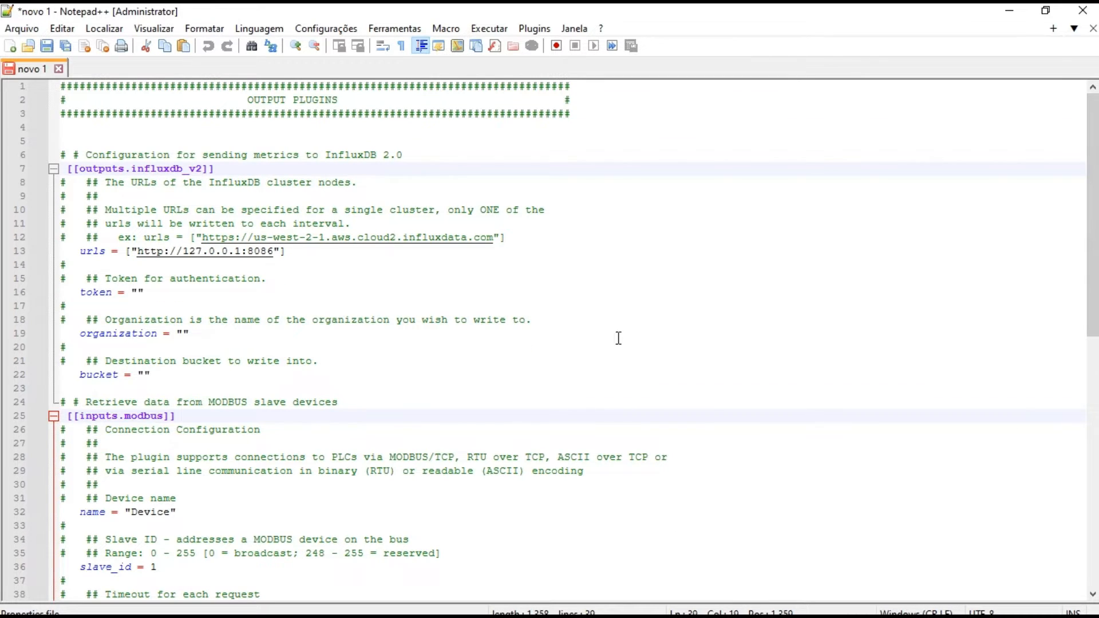
Switch to the InfluxDB page in Chrome and sign in with the username and account password
{"action": "left_click", "coordinate": [1008, 11]}
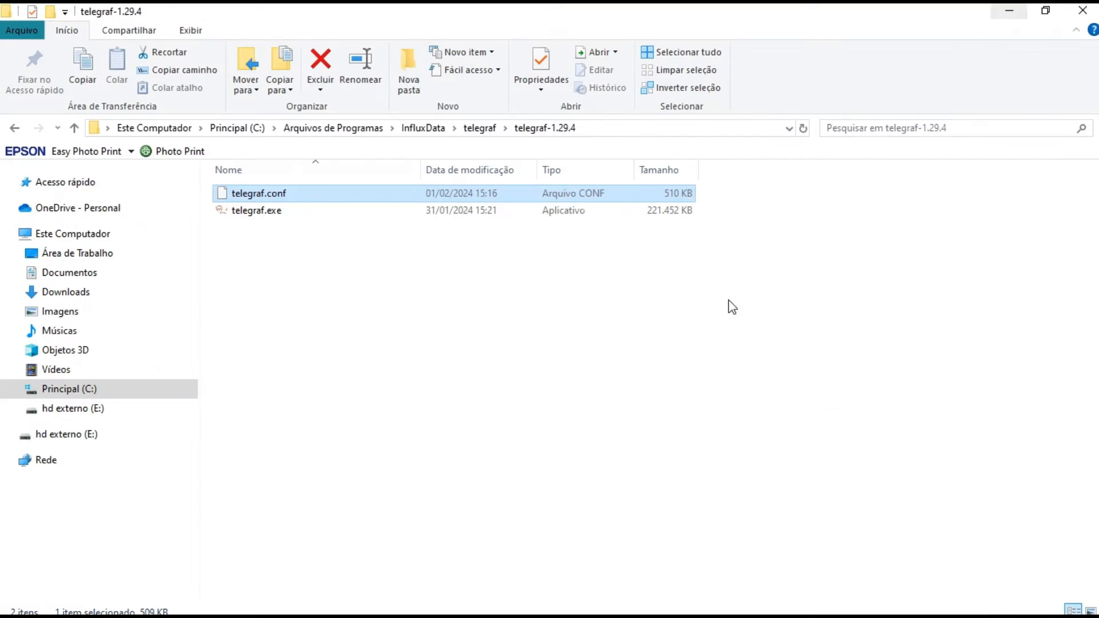
{"action": "left_click", "coordinate": [412, 608]}
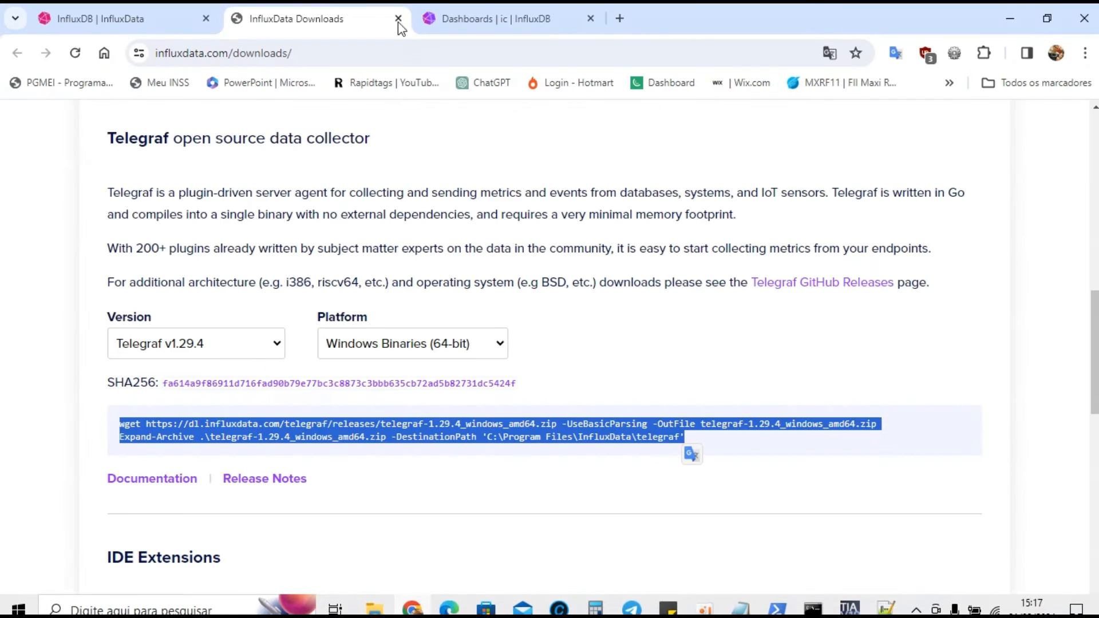
{"action": "left_click", "coordinate": [508, 16]}
{"action": "left_click", "coordinate": [562, 342]}
{"action": "type", "text": "t"}
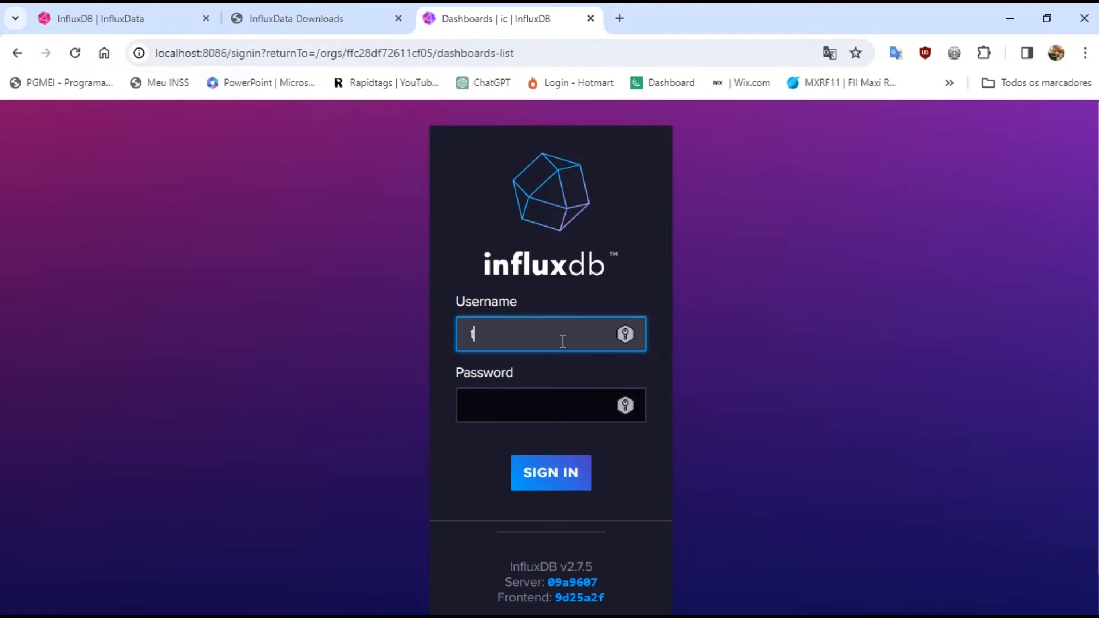
{"action": "type", "text": "edrmb"}
{"action": "key", "text": "Tab"}
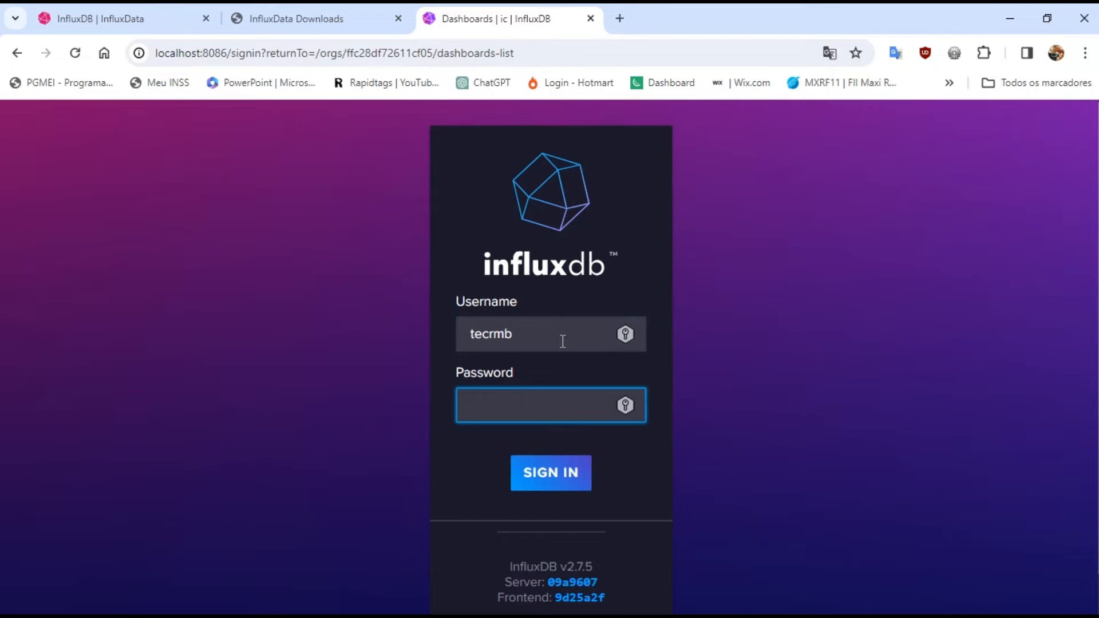
{"action": "type", "text": "••••••••••••••••••"}
{"action": "key", "text": "Return"}
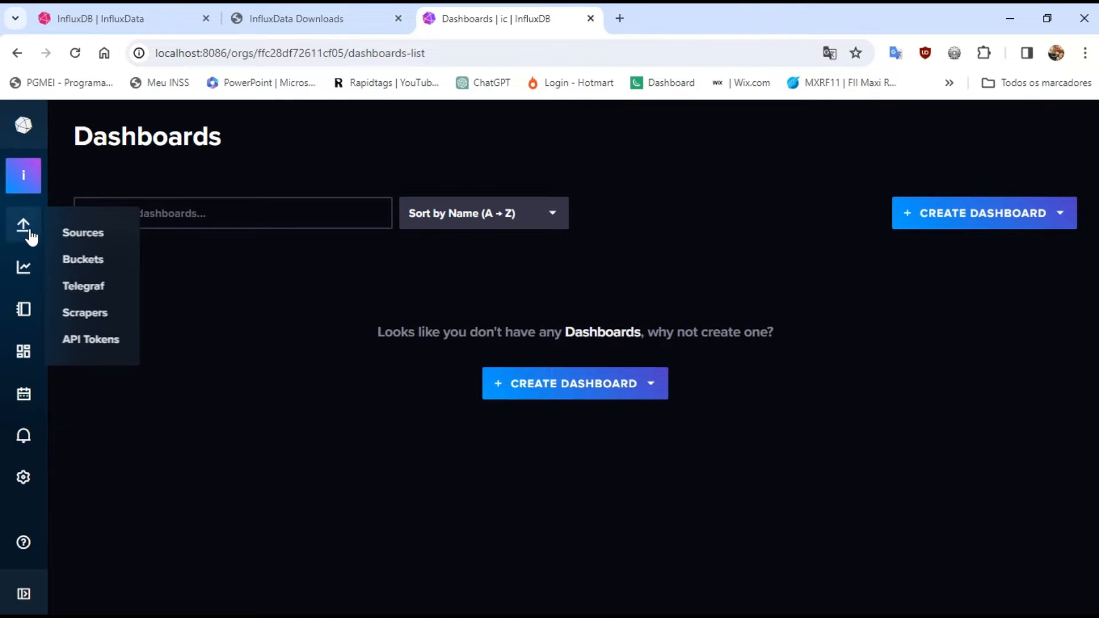
View the available buckets in the Data Explorer and open the API Tokens list
{"action": "left_click", "coordinate": [24, 269]}
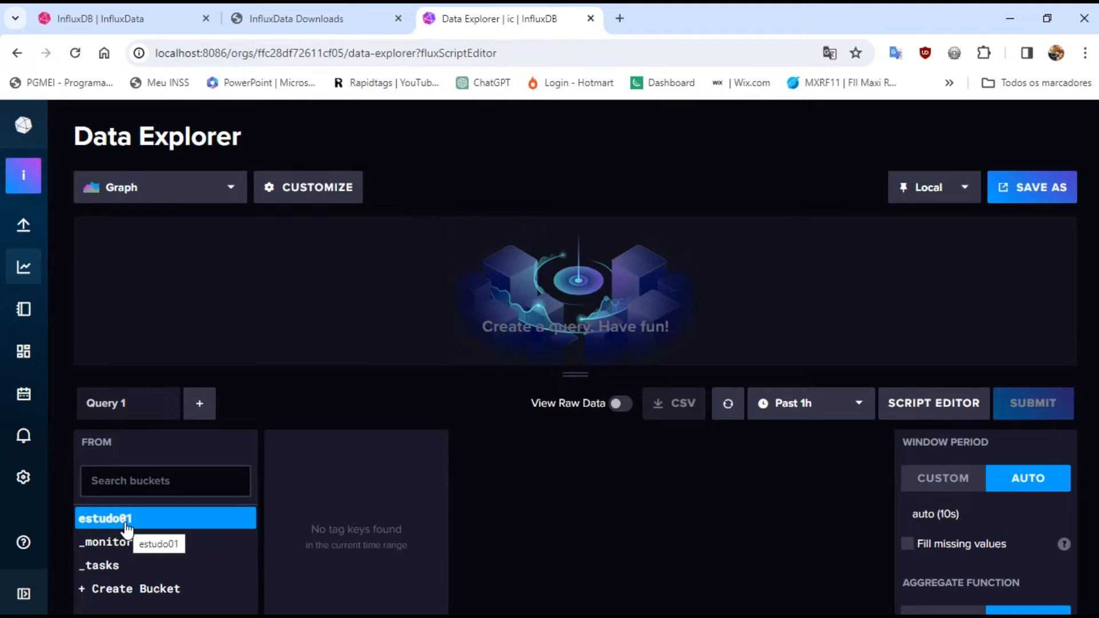
{"action": "mouse_move", "coordinate": [23, 225]}
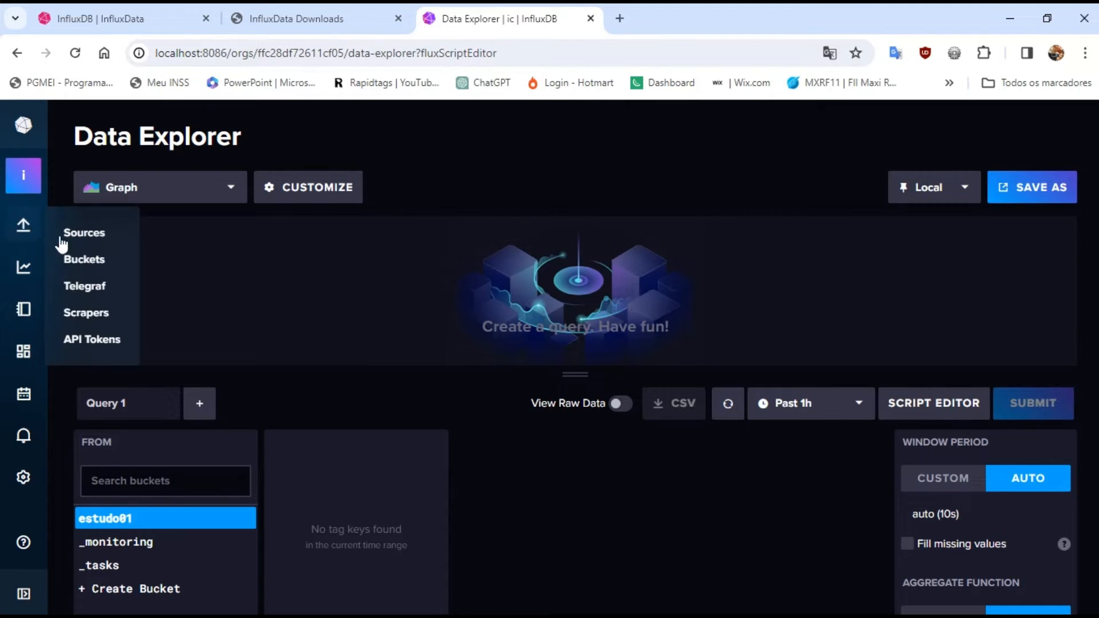
{"action": "left_click", "coordinate": [83, 341]}
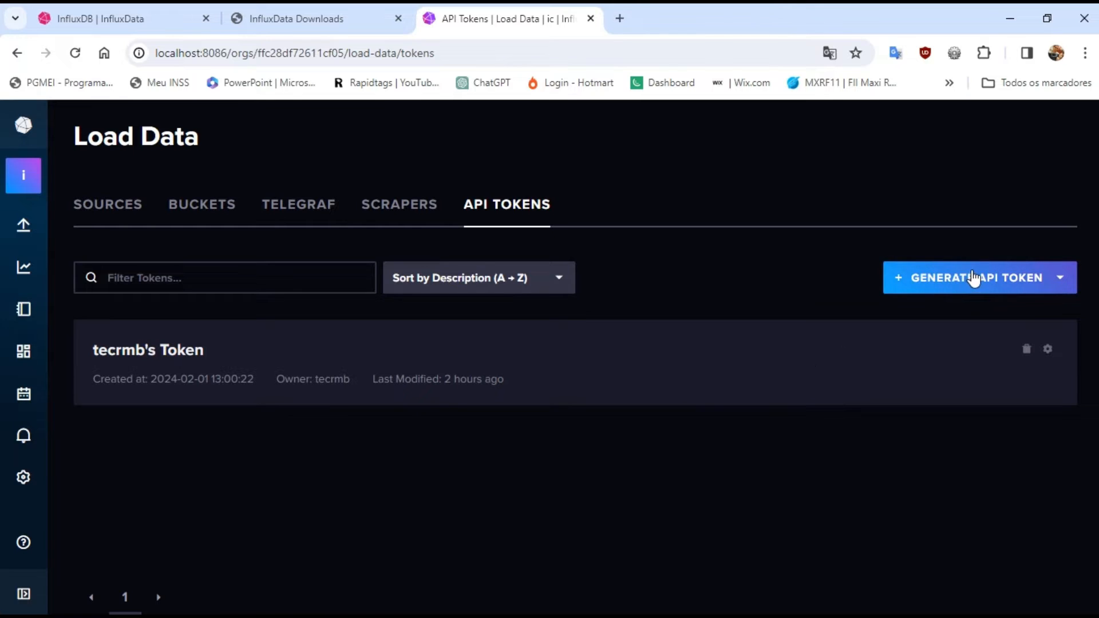
Generate an All Access API token with the description "modbuscom"
{"action": "left_click", "coordinate": [969, 286]}
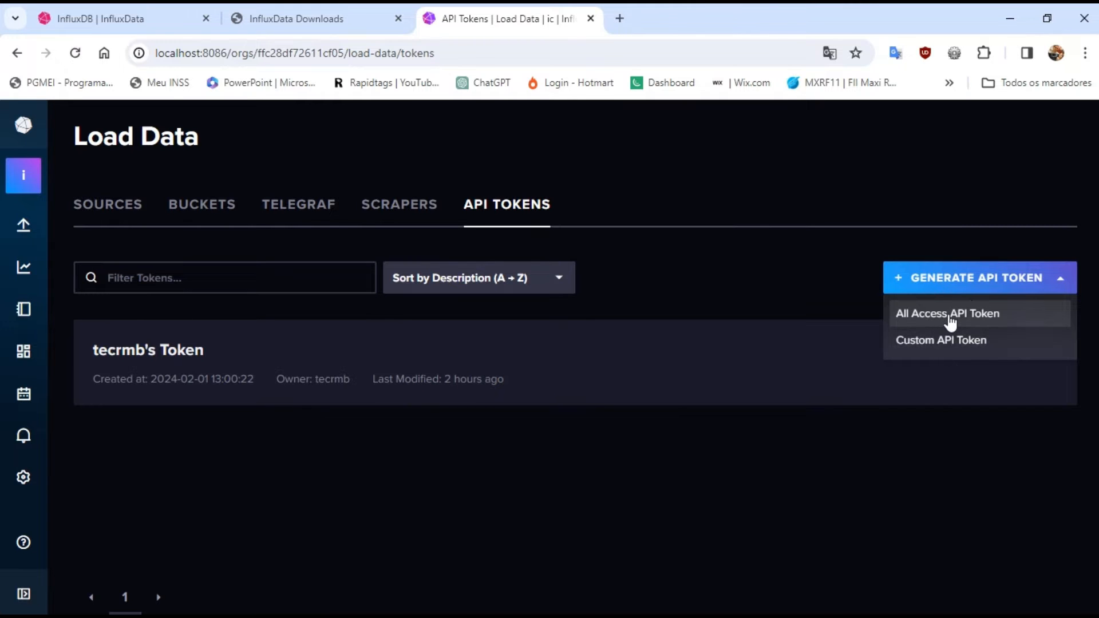
{"action": "left_click", "coordinate": [951, 321]}
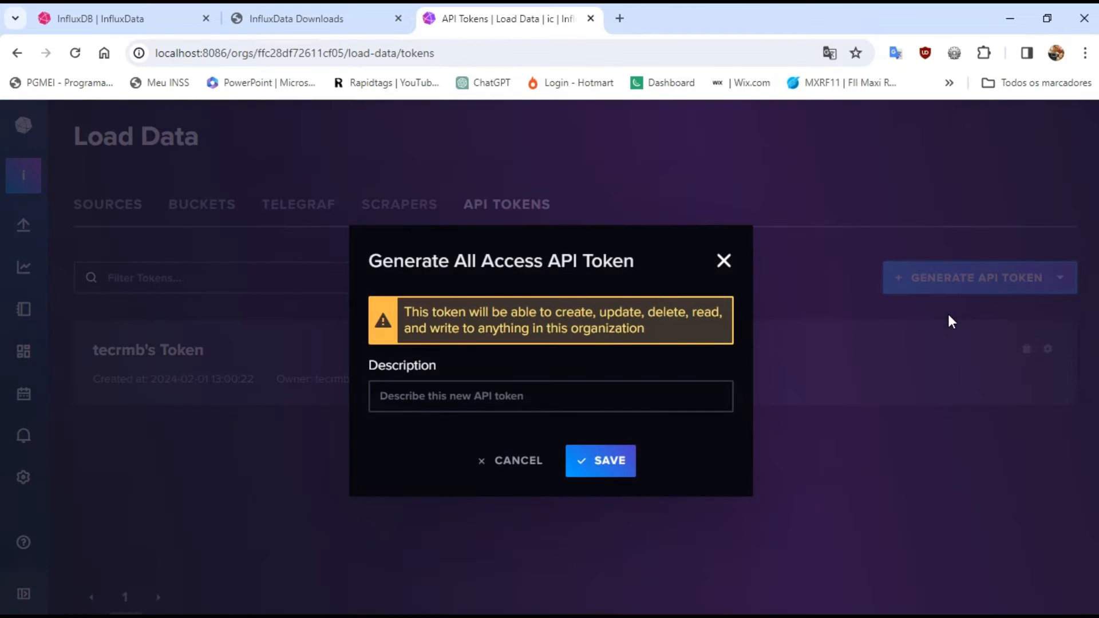
{"action": "left_click", "coordinate": [528, 396]}
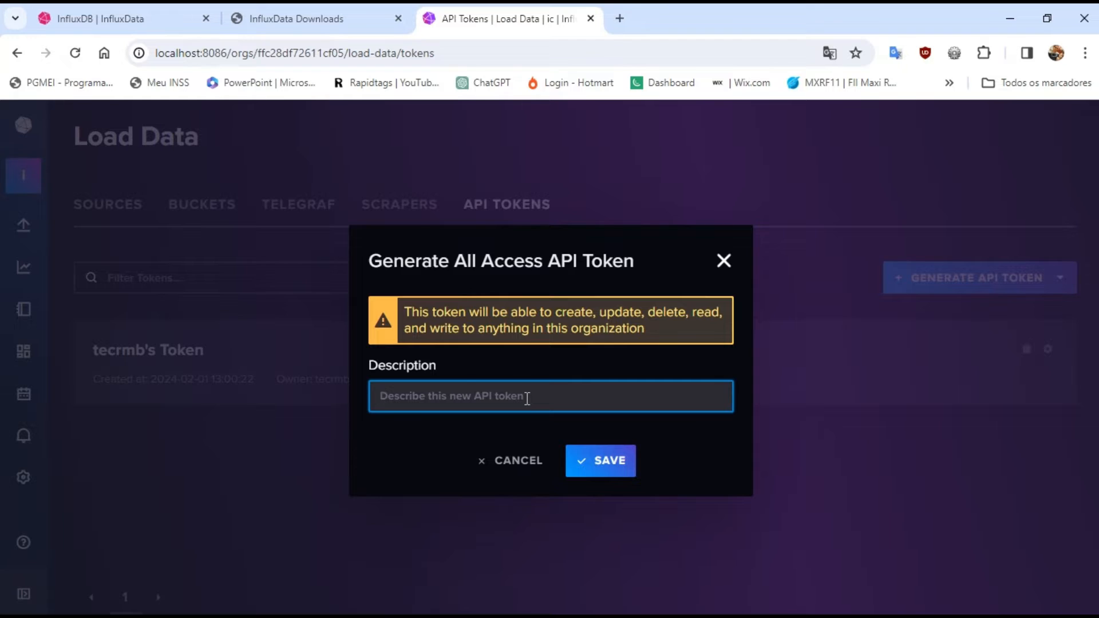
{"action": "type", "text": "modbus"}
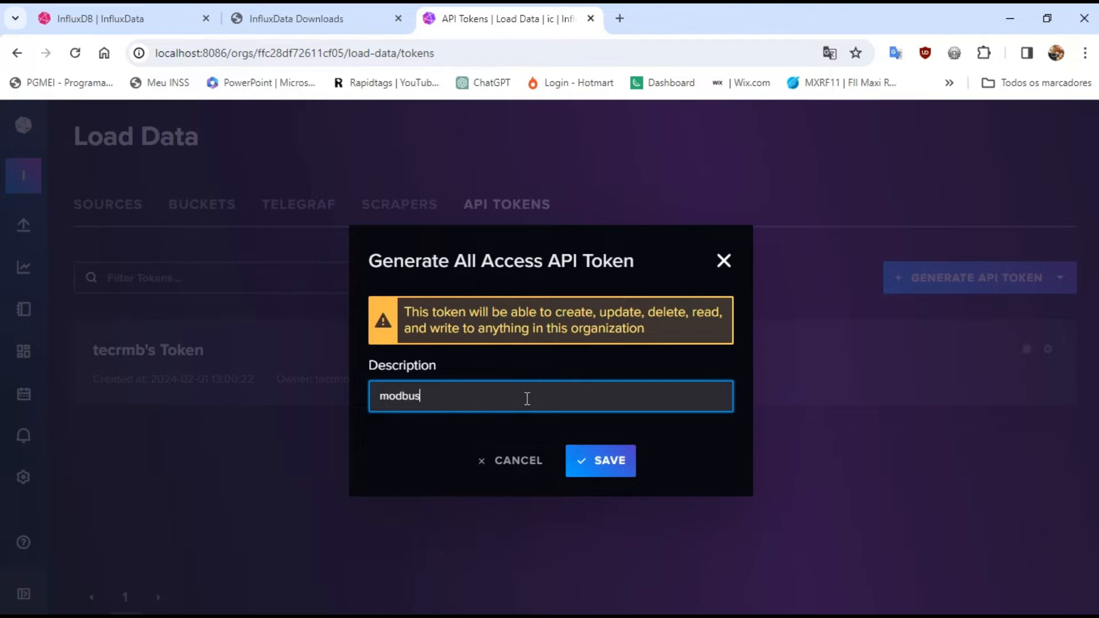
{"action": "type", "text": "com"}
{"action": "left_click", "coordinate": [602, 458]}
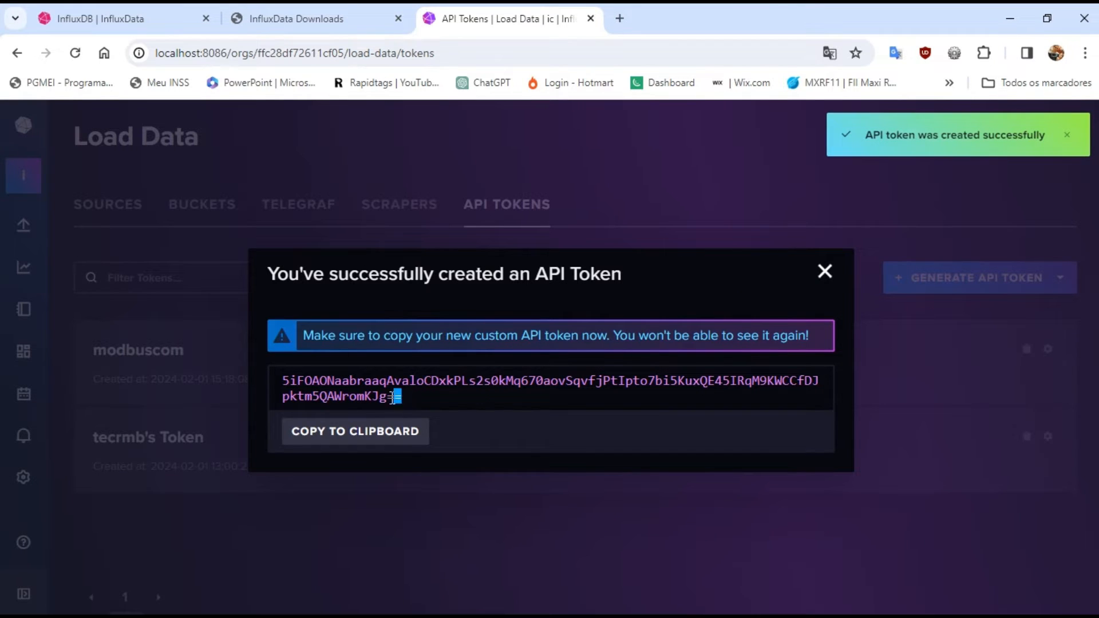
Copy the new API token into the token line of the Notepad++ document and set the organization to "ic"
{"action": "left_click_drag", "start_coordinate": [402, 398], "coordinate": [272, 376]}
{"action": "key", "text": "ctrl+c"}
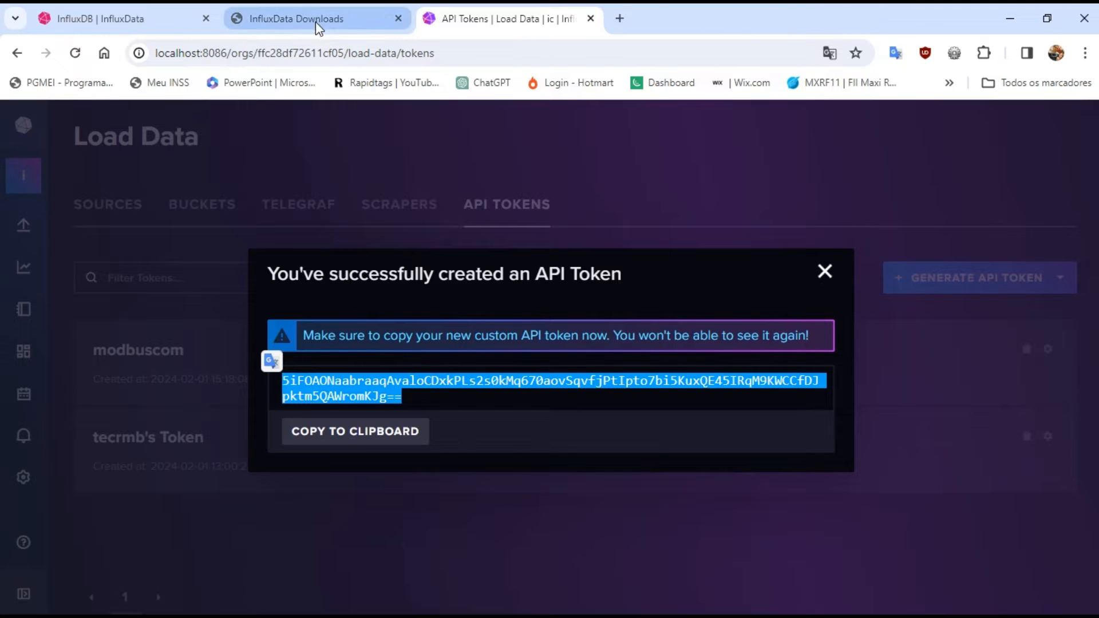
{"action": "left_click", "coordinate": [886, 607]}
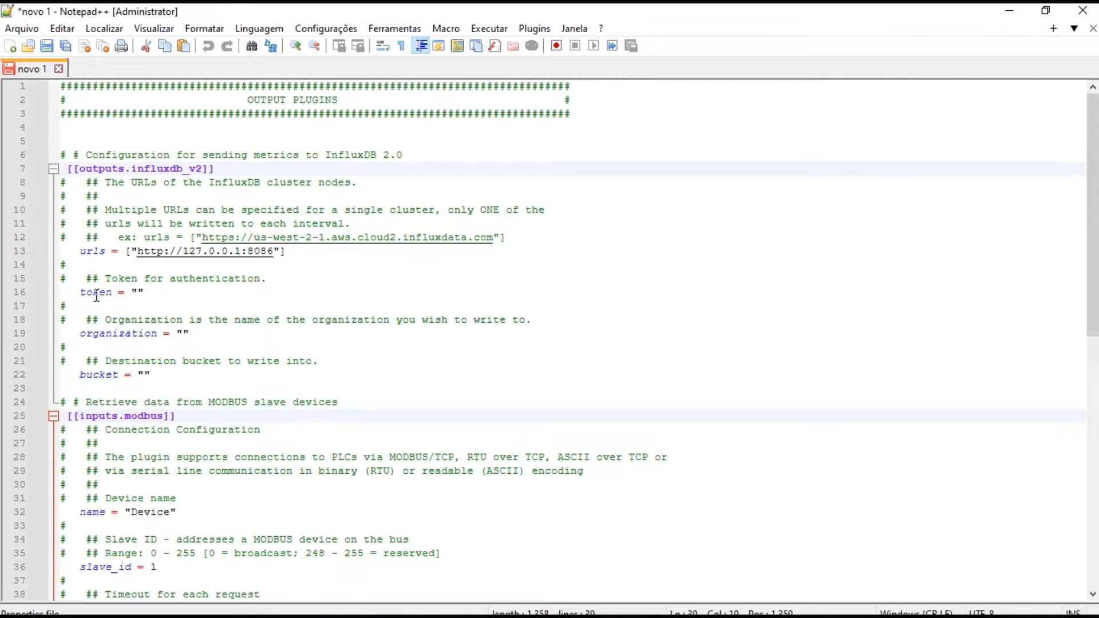
{"action": "left_click", "coordinate": [139, 292]}
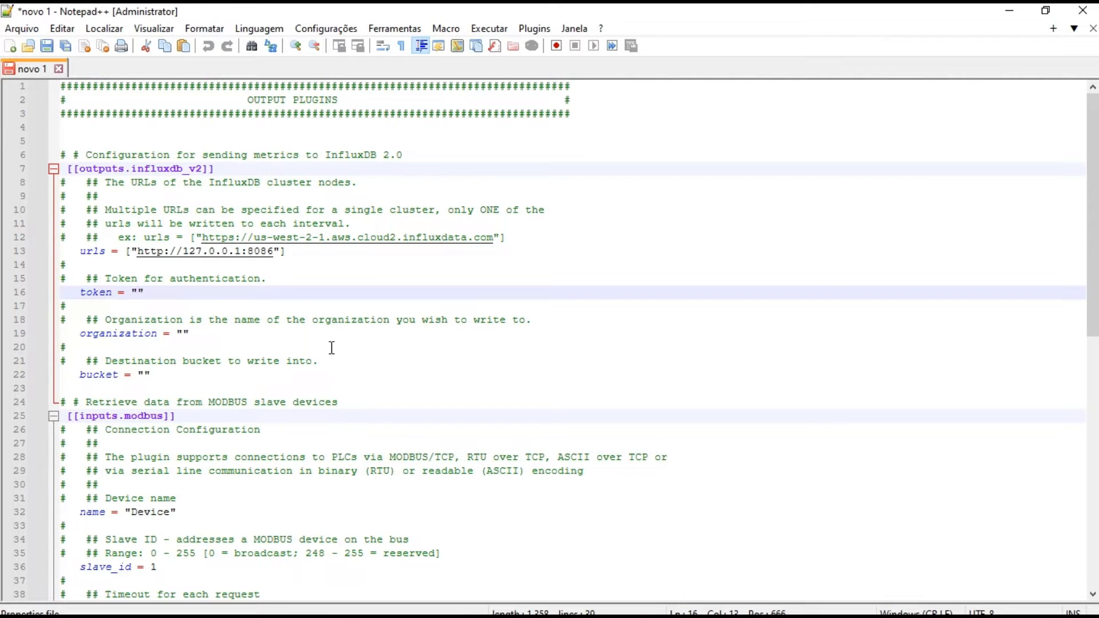
{"action": "key", "text": "ctrl+v"}
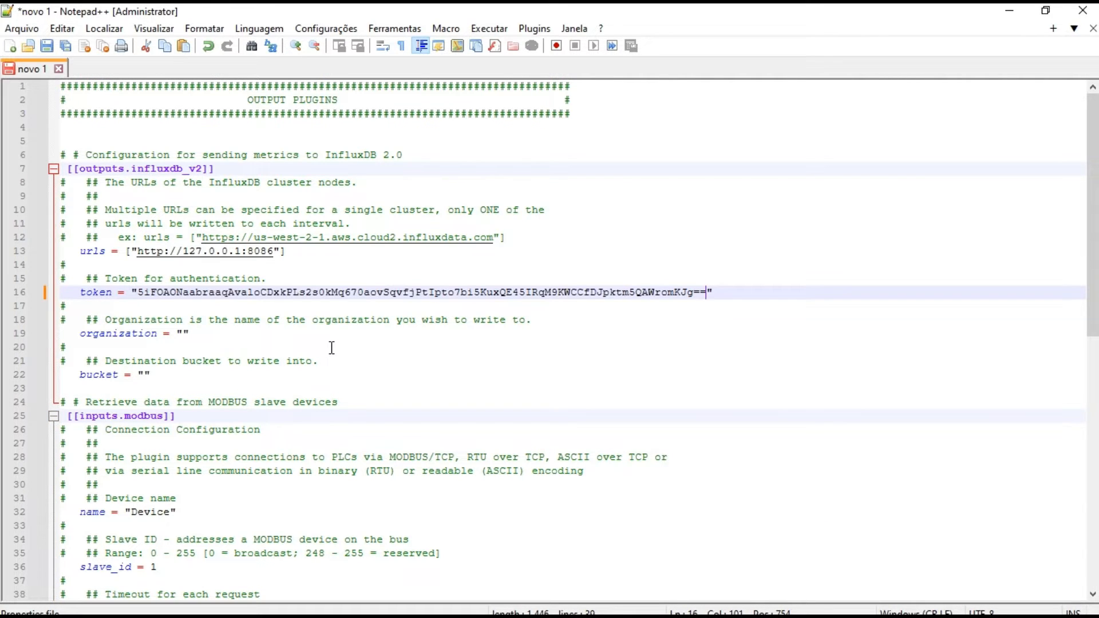
{"action": "left_click", "coordinate": [663, 322]}
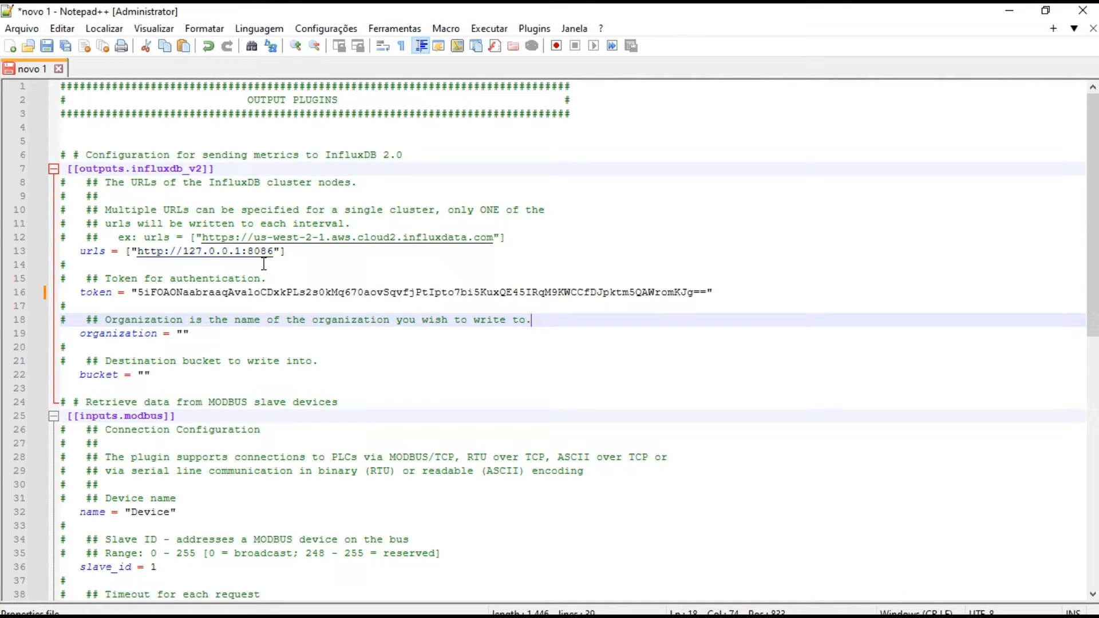
{"action": "left_click", "coordinate": [185, 336]}
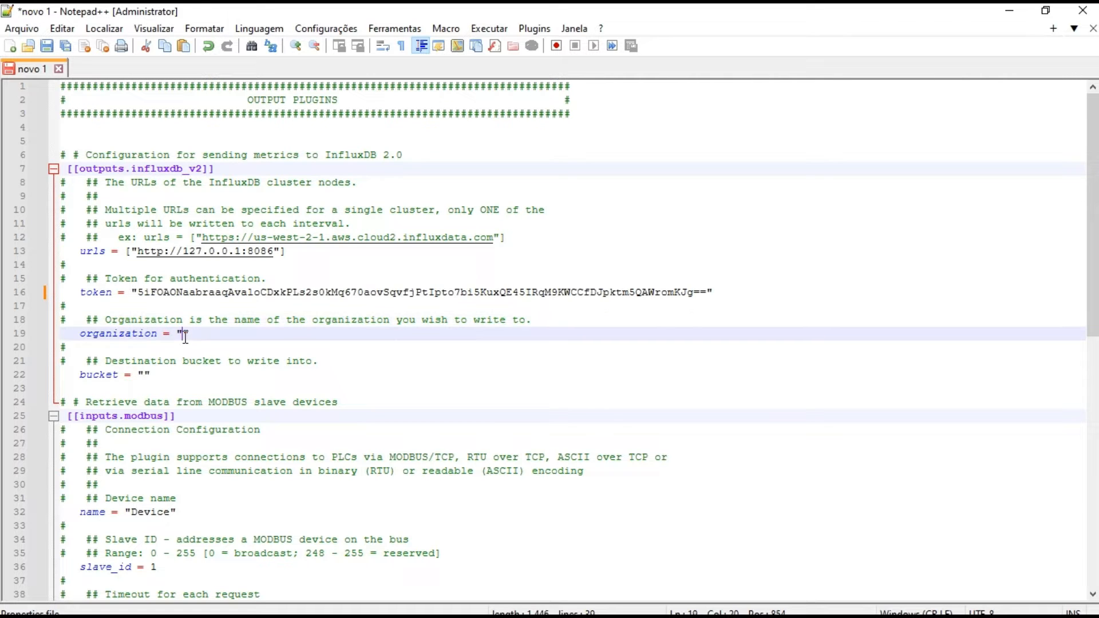
{"action": "type", "text": "id"}
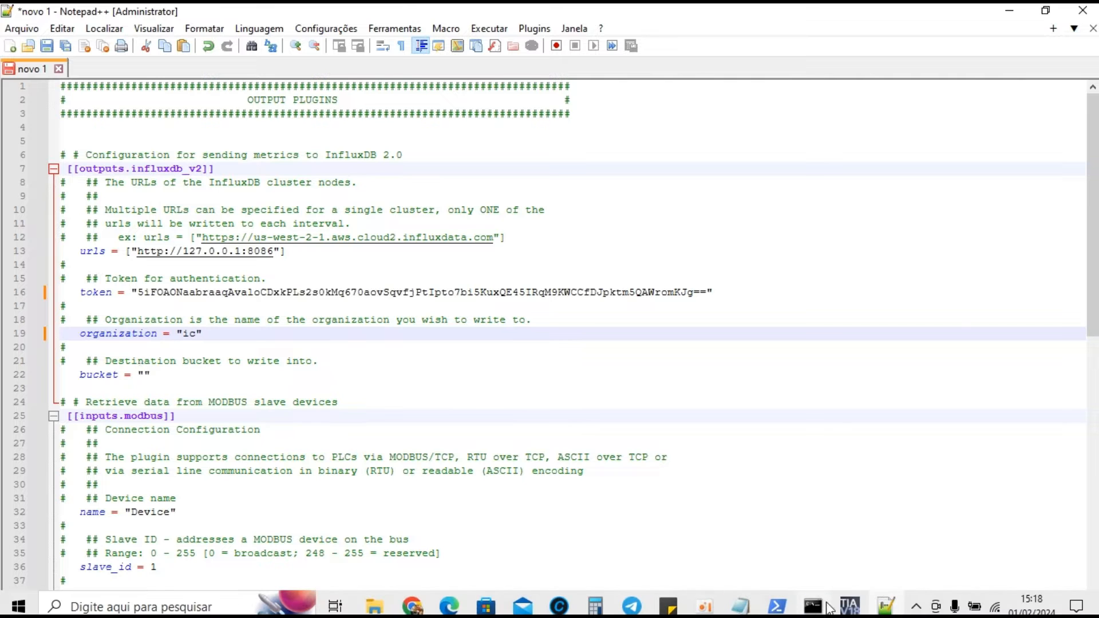
Look up the bucket name in InfluxDB's bucket list in Chrome and set the bucket to "estudo01" in the Notepad++ document
{"action": "left_click", "coordinate": [414, 609]}
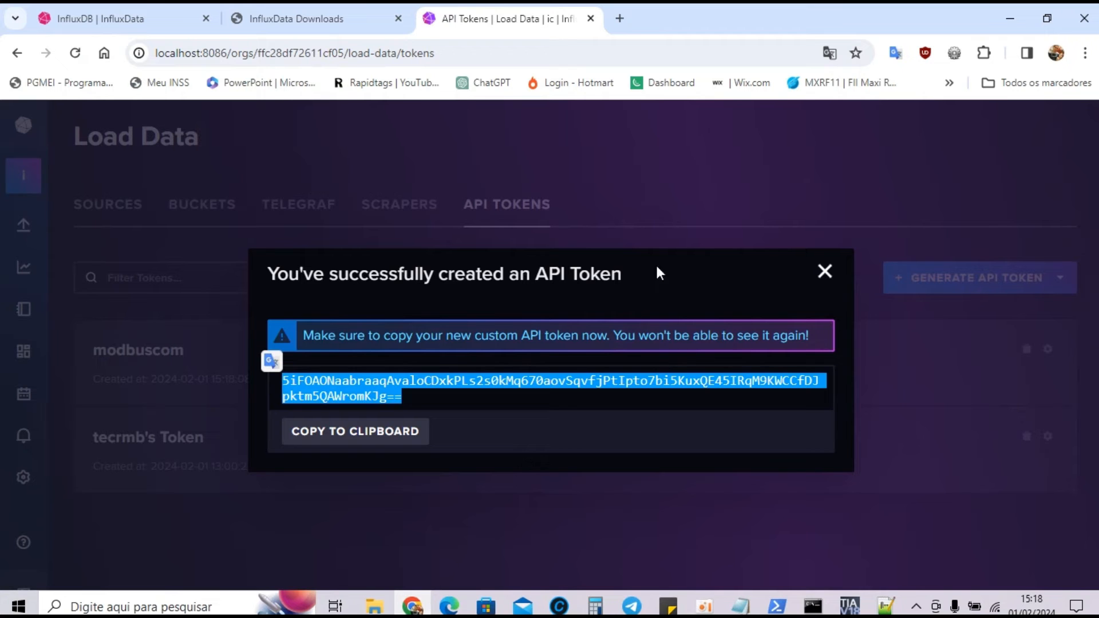
{"action": "left_click", "coordinate": [825, 272]}
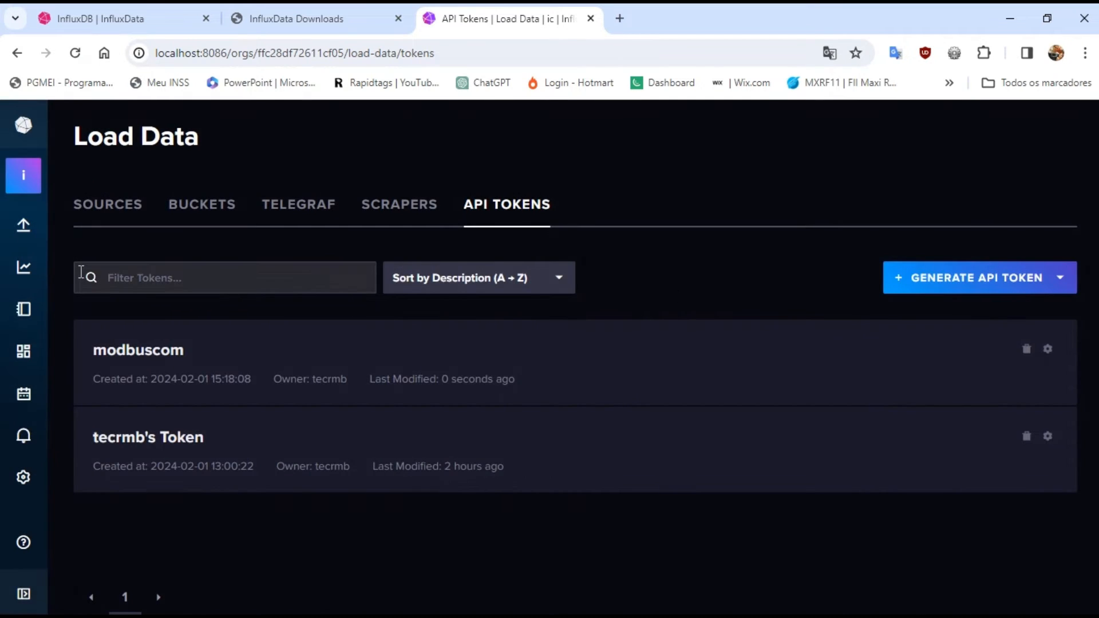
{"action": "left_click", "coordinate": [198, 213]}
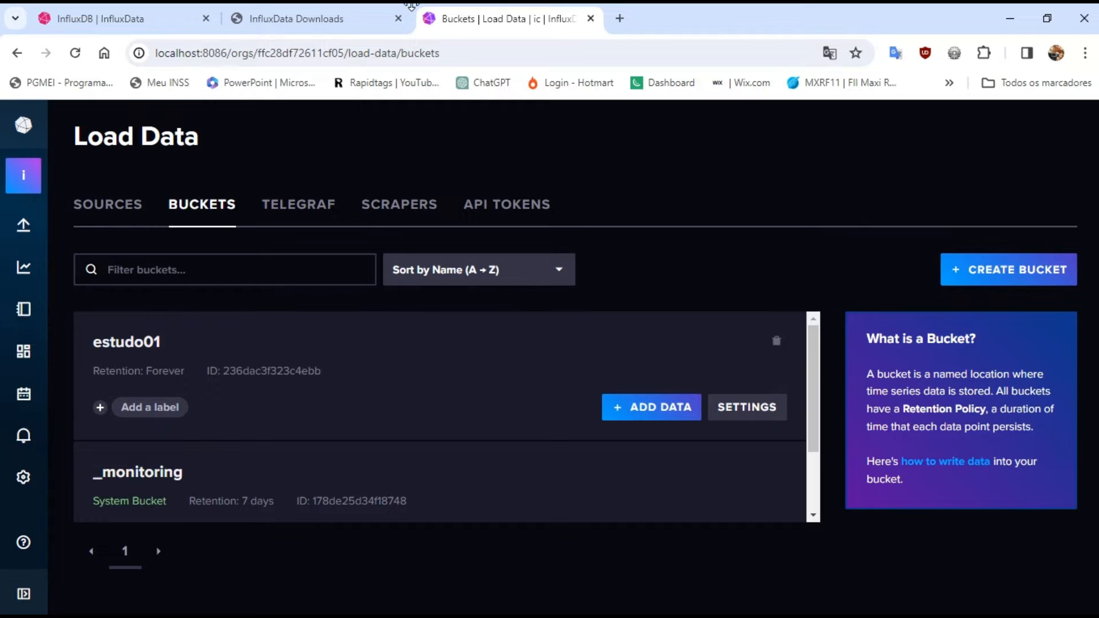
{"action": "left_click", "coordinate": [886, 606]}
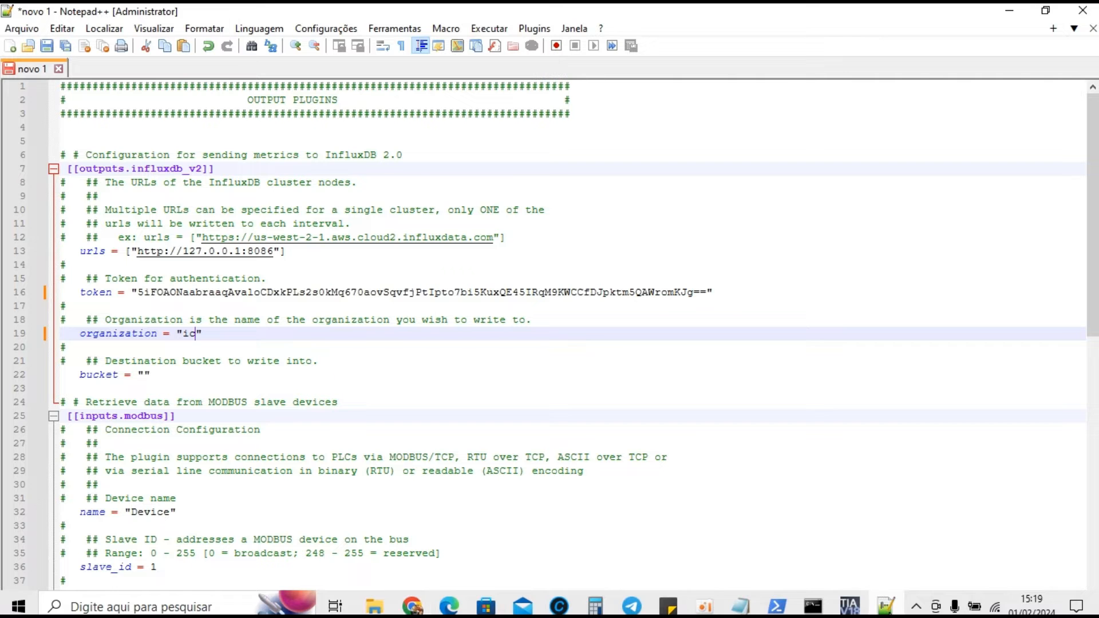
{"action": "left_click", "coordinate": [143, 376]}
{"action": "type", "text": "estudo"}
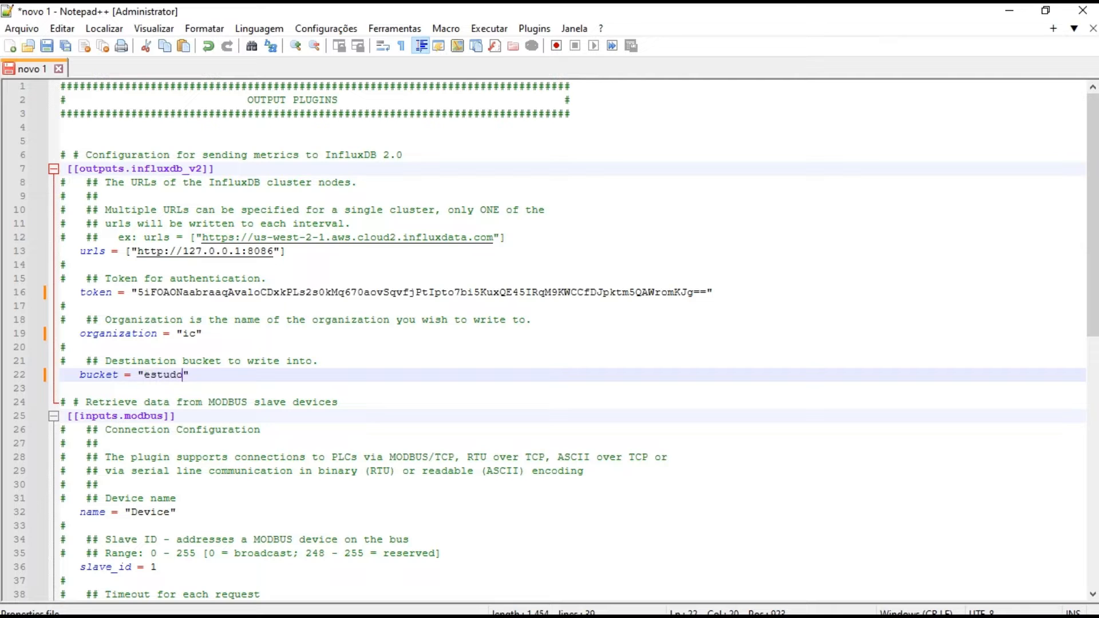
{"action": "type", "text": "01"}
{"action": "left_click", "coordinate": [205, 375]}
Delete all lines below the [[inputs.modbus]] header, from the Connection Configuration comment through the timeout line
{"action": "left_click_drag", "start_coordinate": [1094, 283], "coordinate": [1091, 371]}
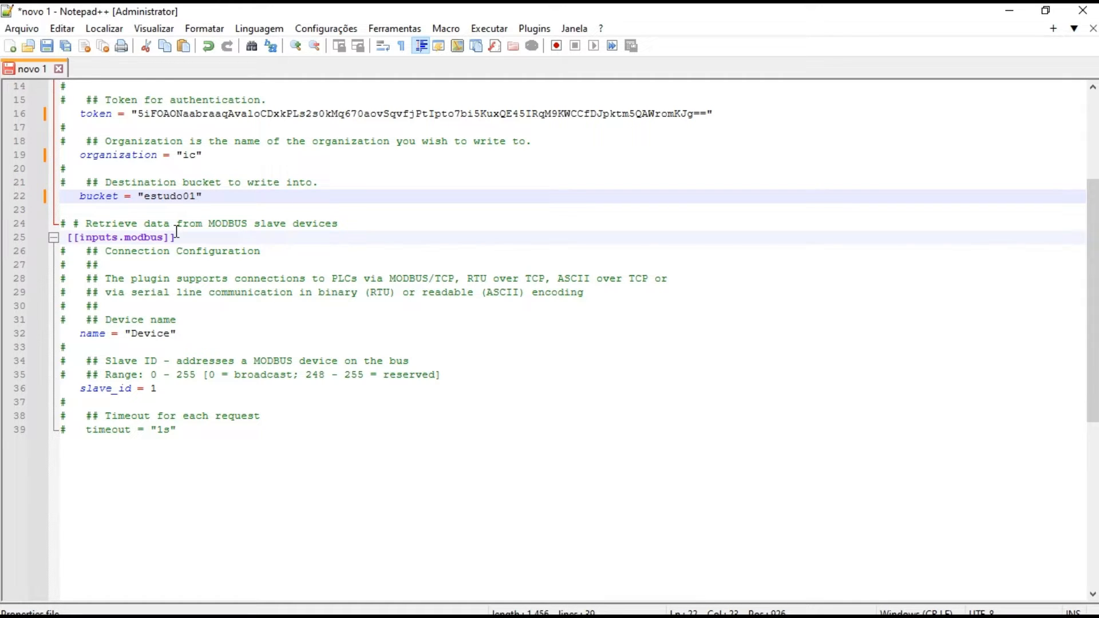
{"action": "left_click", "coordinate": [62, 253]}
{"action": "left_click_drag", "start_coordinate": [61, 253], "coordinate": [184, 431]}
{"action": "key", "text": "Delete"}
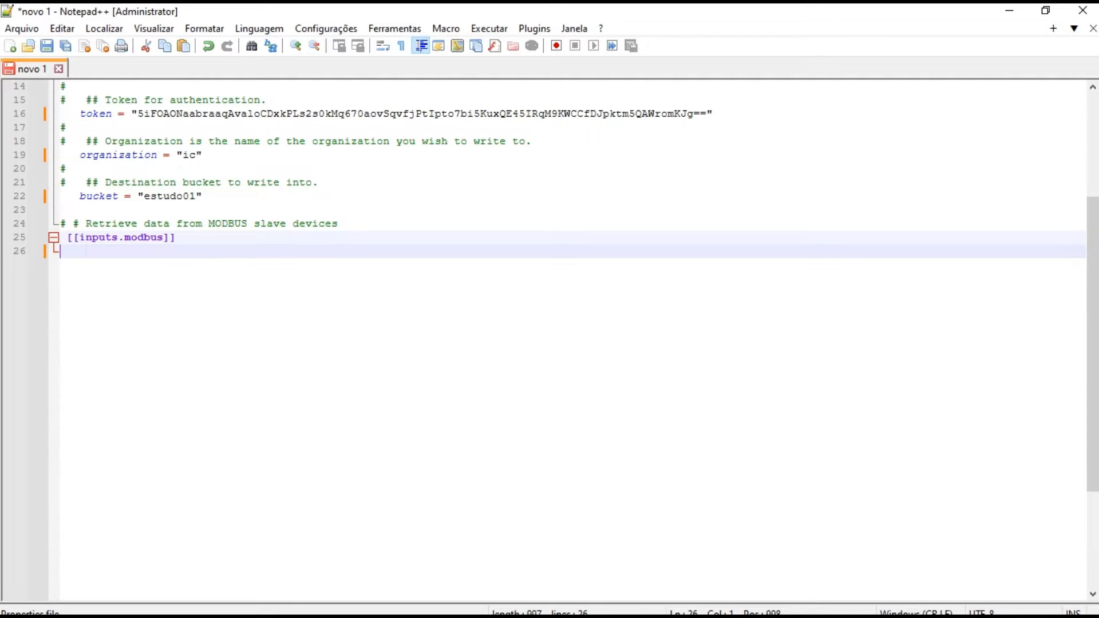
Add an indented name = "SIMATIC_S7" line under [[inputs.modbus]], leaving one blank line below the header
{"action": "key", "text": "Return"}
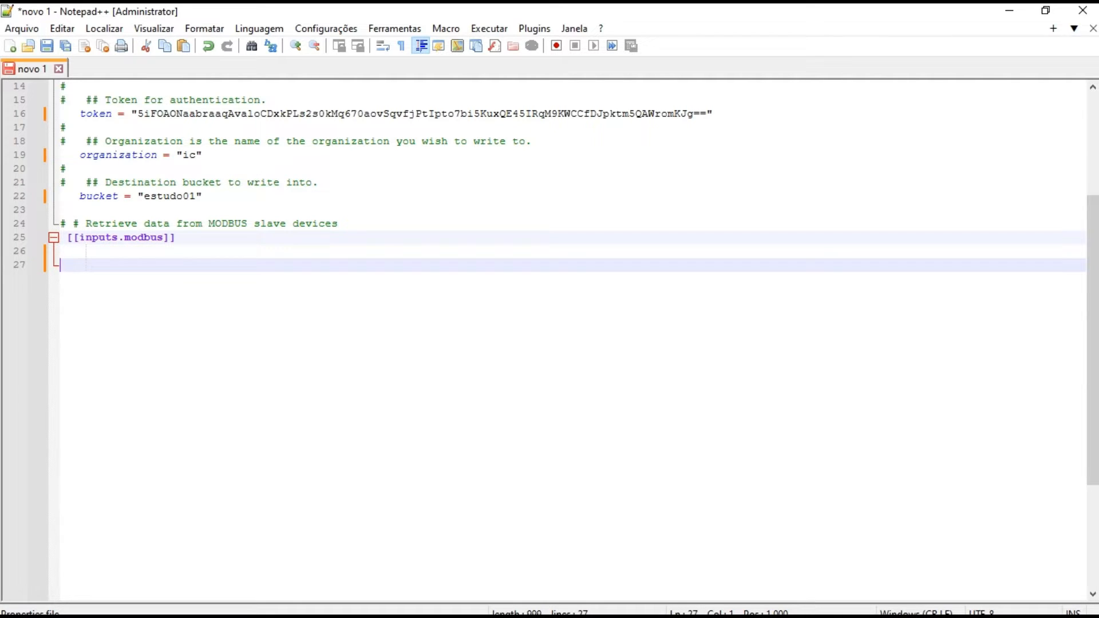
{"action": "key", "text": "Tab"}
{"action": "type", "text": "name"}
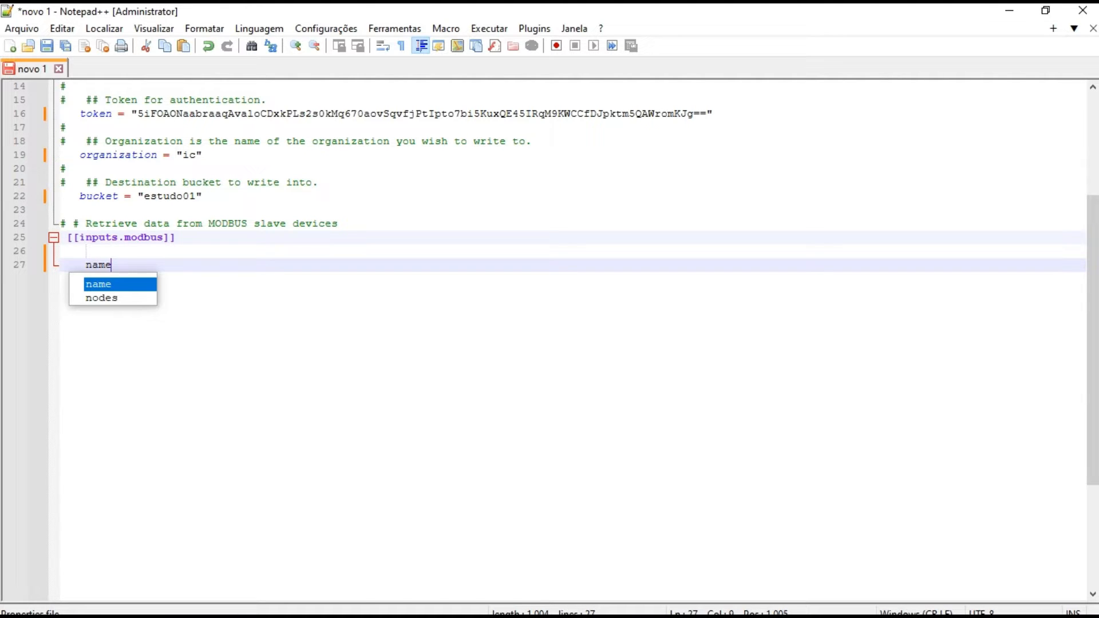
{"action": "type", "text": " = "}
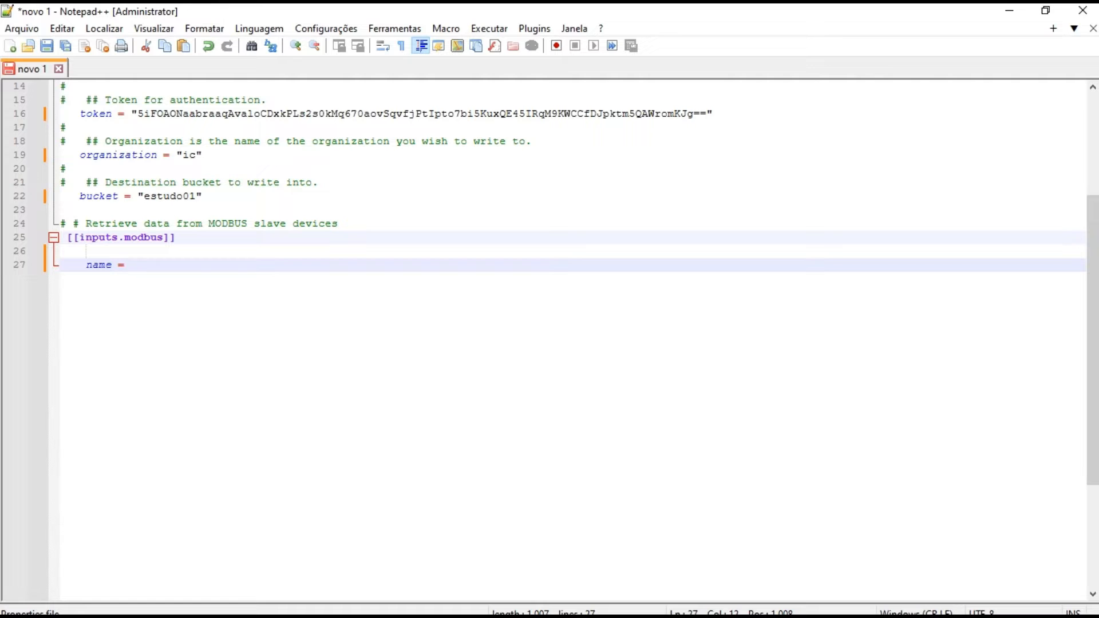
{"action": "type", "text": "\"\""}
{"action": "type", "text": "SIMA"}
{"action": "type", "text": "TIC"}
{"action": "type", "text": "_S7"}
{"action": "key", "text": "Return"}
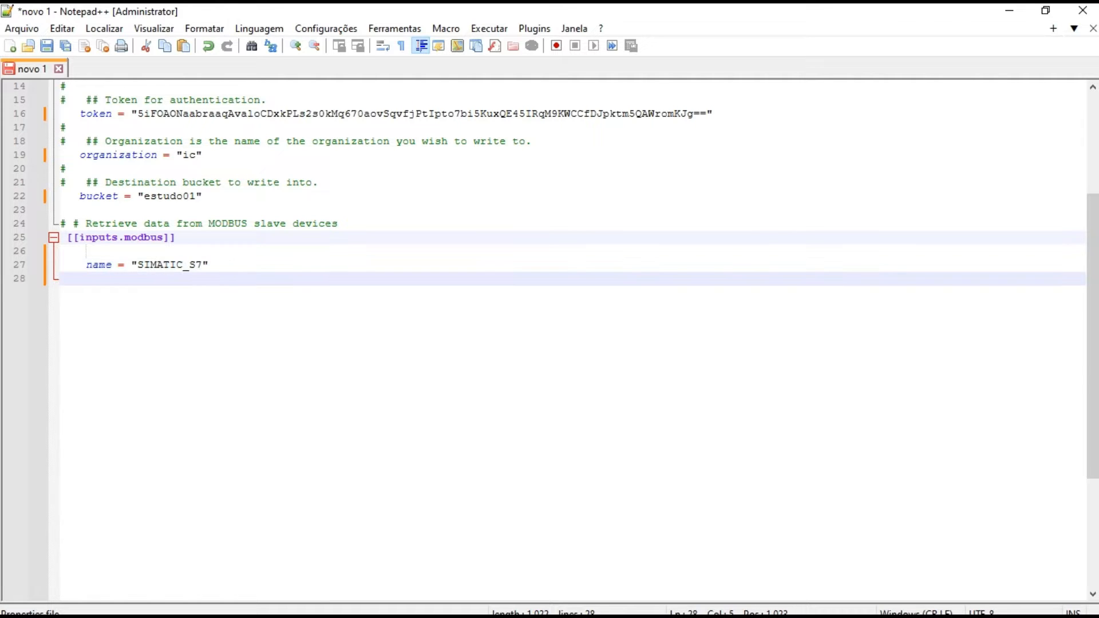
Add the line slave_id = 1 below the name line of the Modbus input
{"action": "type", "text": "slave"}
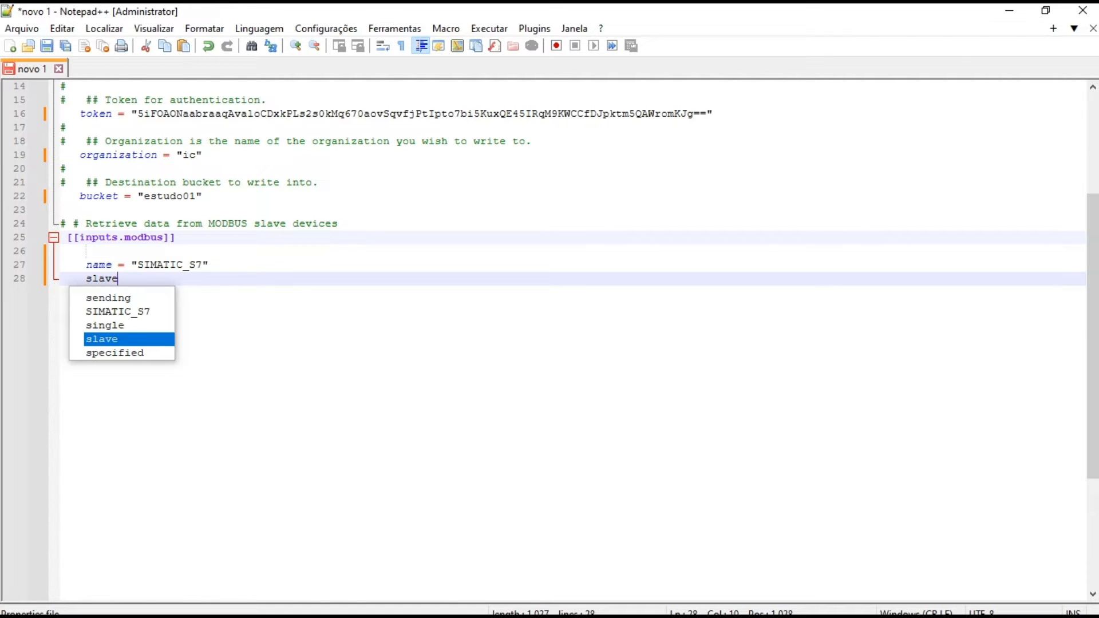
{"action": "type", "text": "_id"}
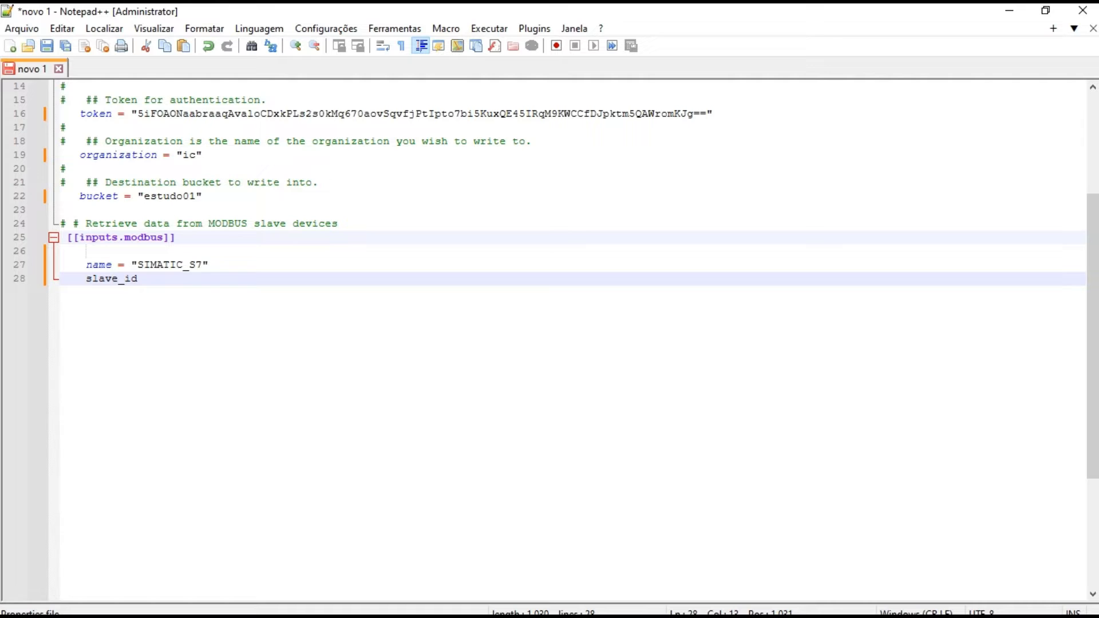
{"action": "type", "text": " = 1"}
{"action": "key", "text": "Return"}
Add the line timeout = "10s" below the slave_id line
{"action": "type", "text": "tim"}
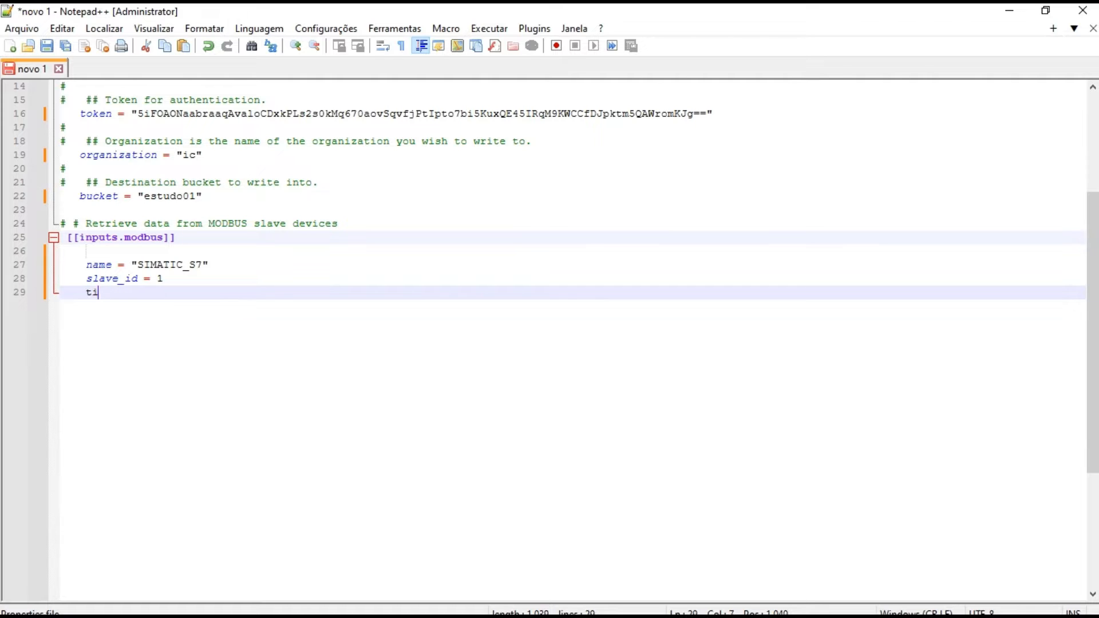
{"action": "type", "text": "t = \"10s\""}
{"action": "key", "text": "Return"}
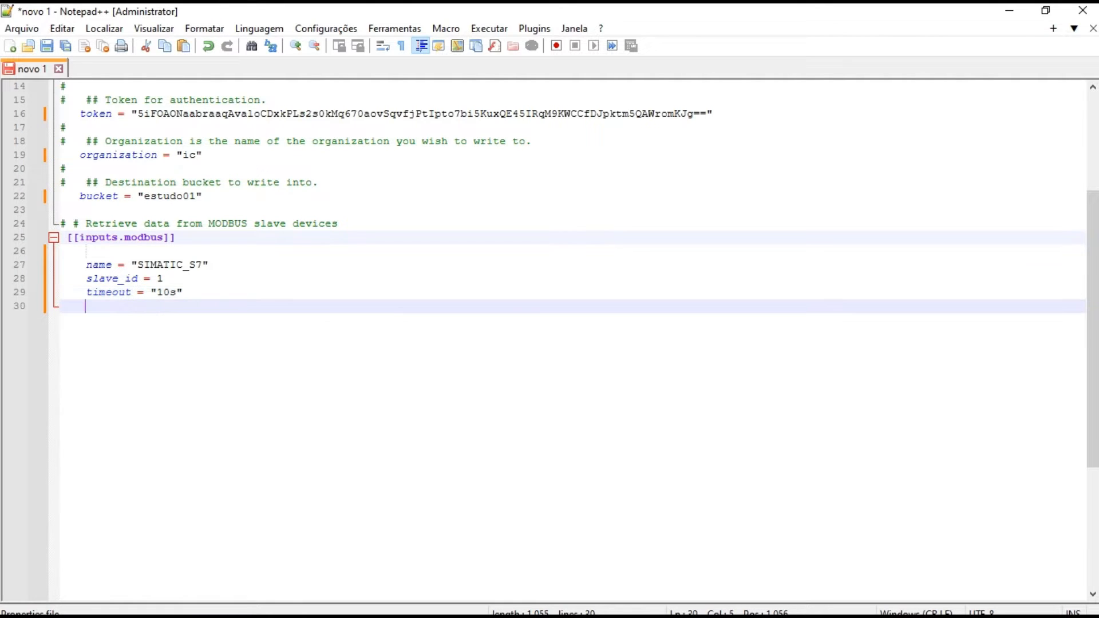
Add the line busy_retries = 0 below the timeout line
{"action": "type", "text": "busy_retries = 0"}
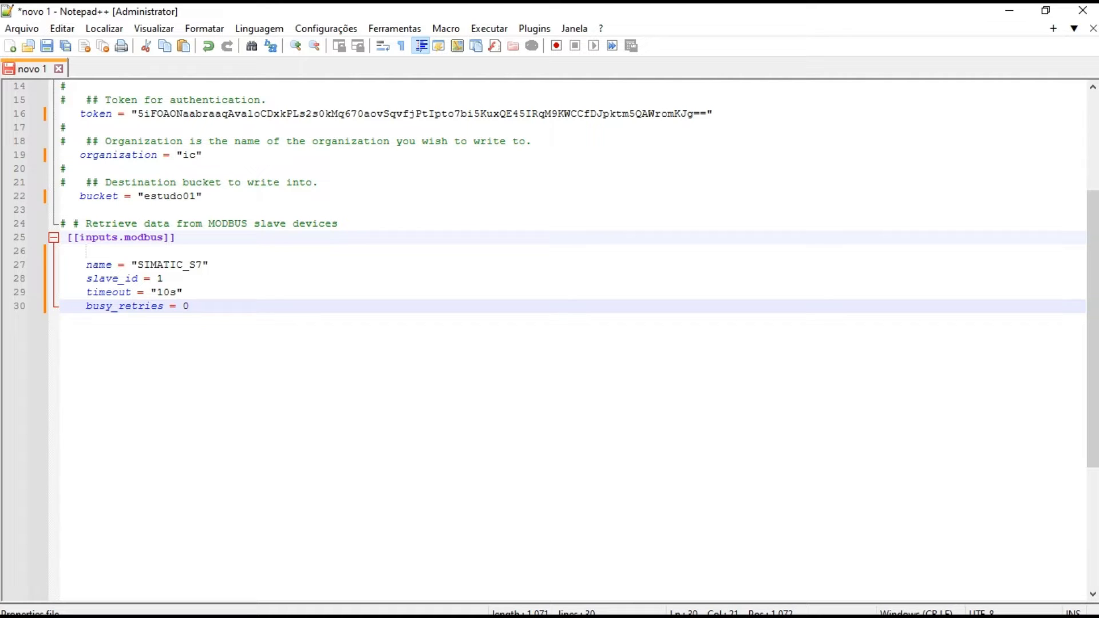
{"action": "key", "text": "Return"}
Add the line busy_retries_wait = "100ms" below the busy_retries line
{"action": "type", "text": "bus"}
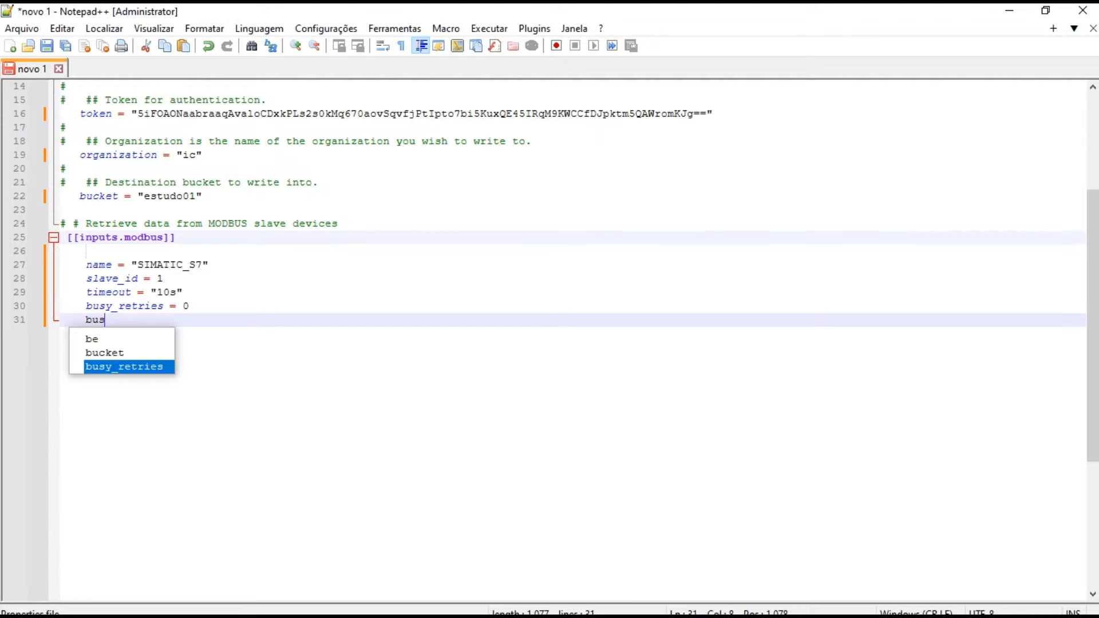
{"action": "type", "text": "y"}
{"action": "key", "text": "Escape"}
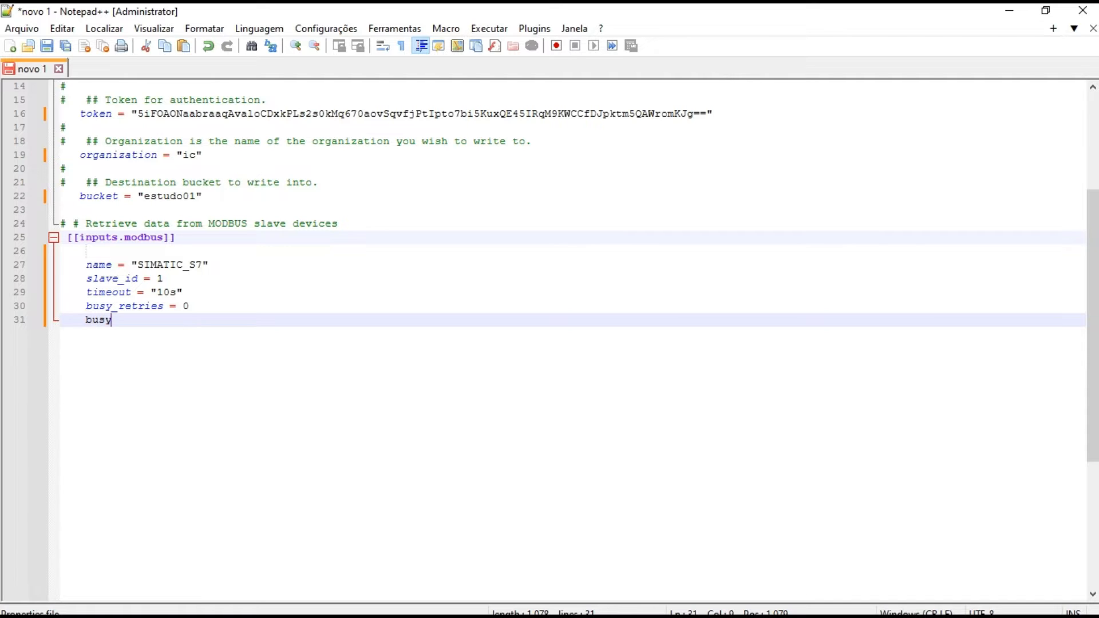
{"action": "type", "text": "_"}
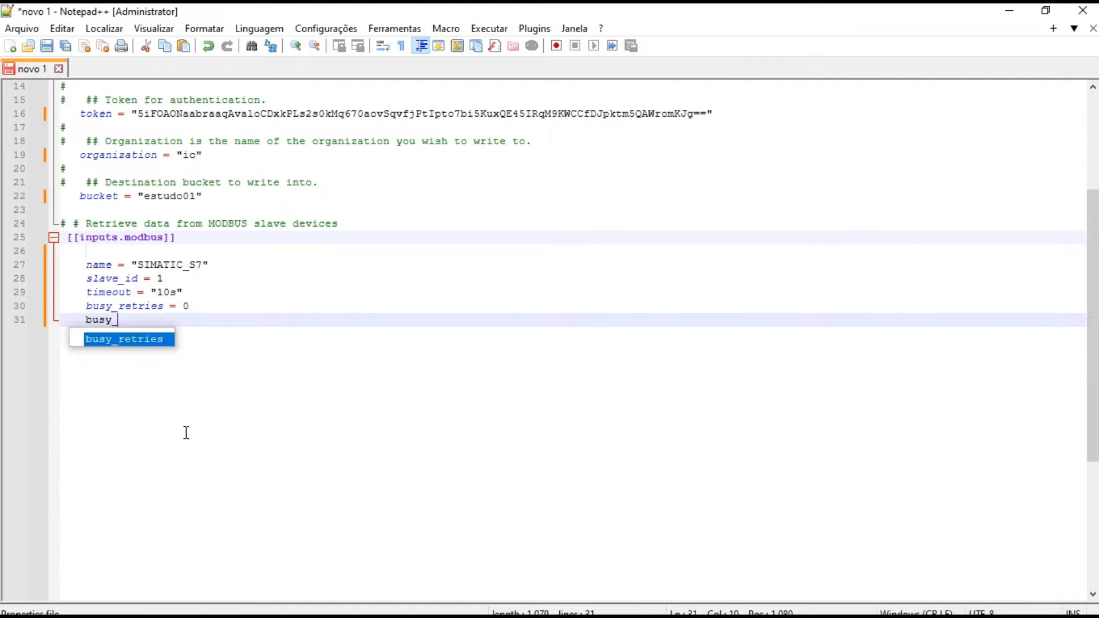
{"action": "key", "text": "Return"}
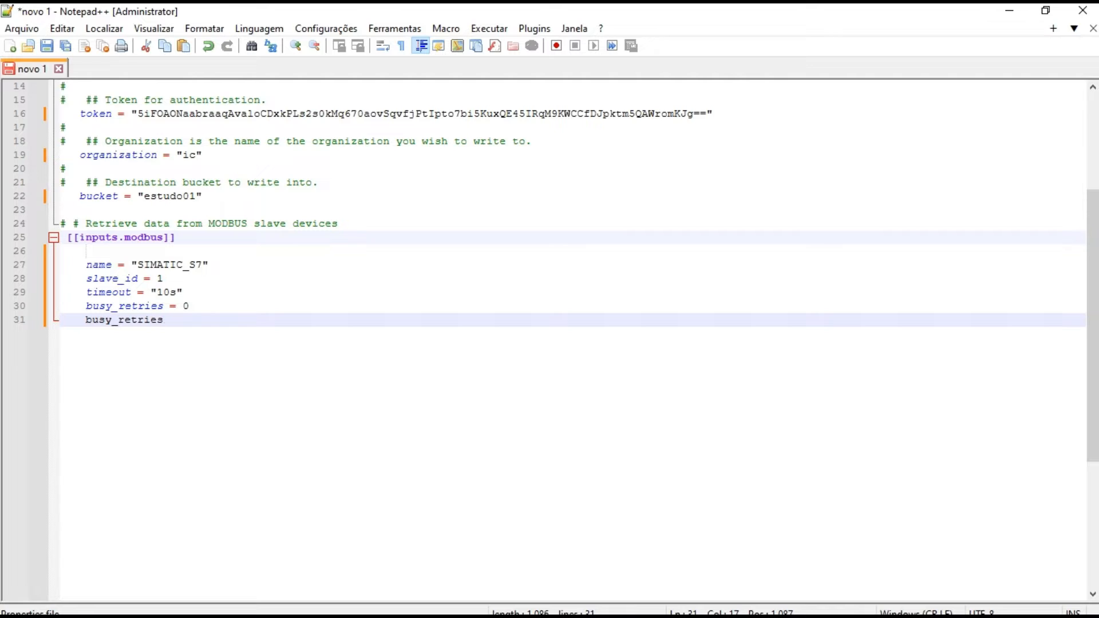
{"action": "type", "text": "_wait = \"100ms\""}
{"action": "key", "text": "Return"}
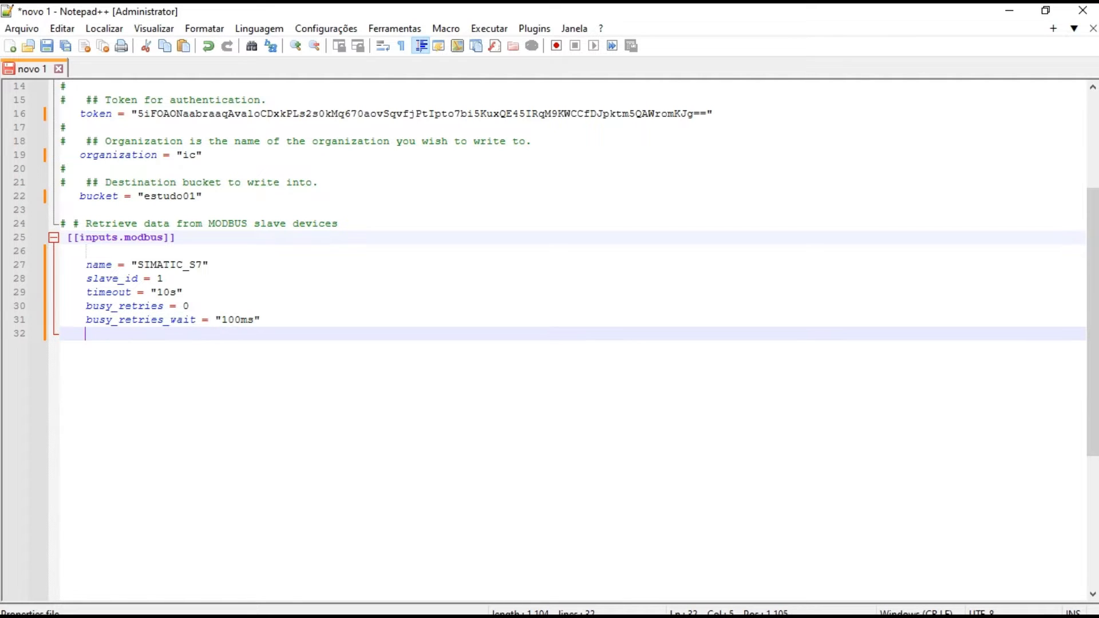
Add the line controller = "tcp://192.168.0.110:502" below the busy_retries_wait line
{"action": "type", "text": "controlle"}
{"action": "type", "text": "r"}
{"action": "type", "text": " = "}
{"action": "type", "text": "\"\""}
{"action": "type", "text": "tcp"}
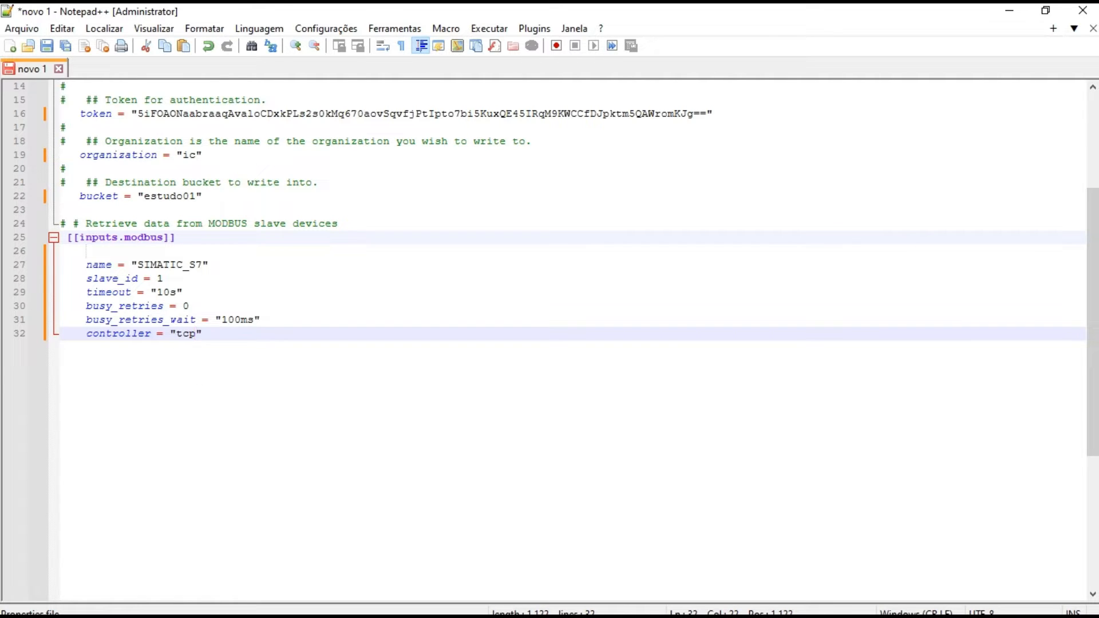
{"action": "type", "text": "://192.168.0.110:502"}
{"action": "key", "text": "Right"}
{"action": "key", "text": "Return"}
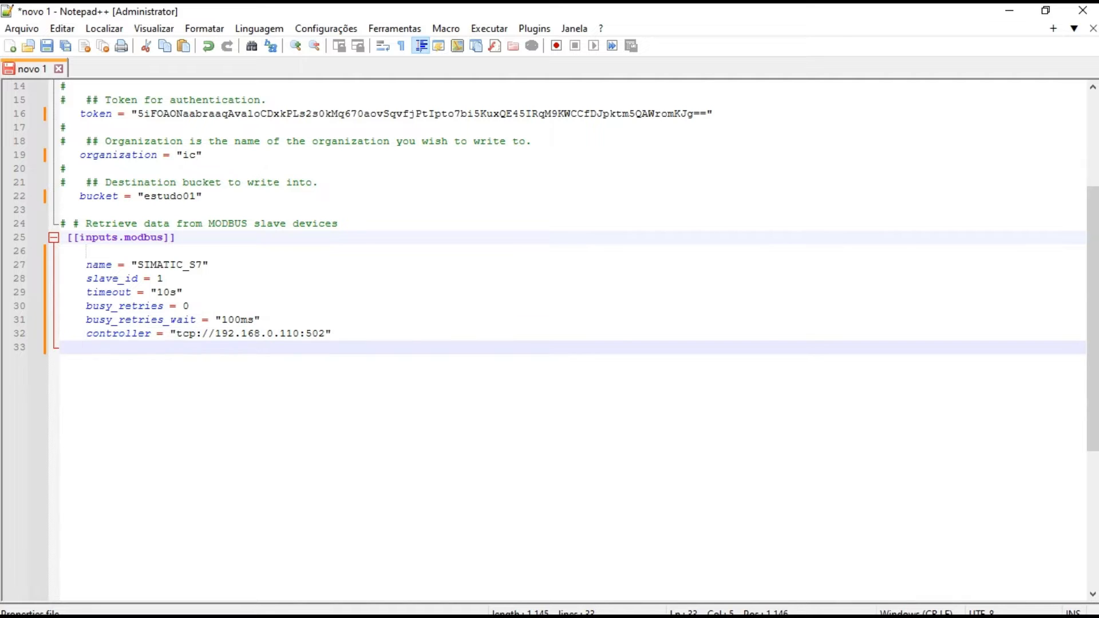
Add the line Configuration_type = "request" below the controller line
{"action": "type", "text": "confi"}
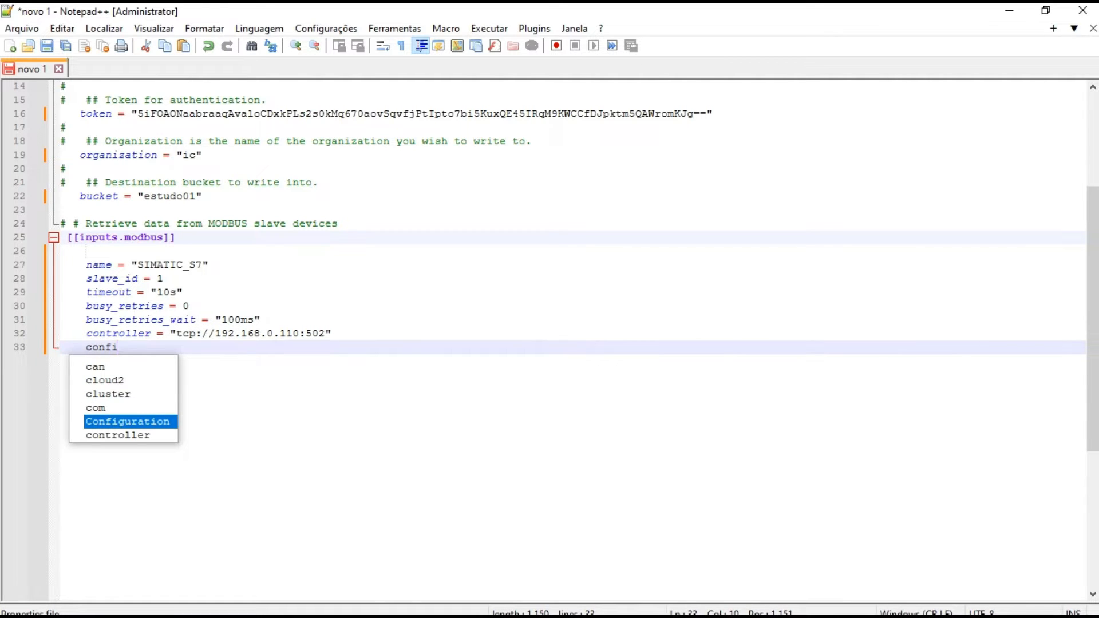
{"action": "key", "text": "Return"}
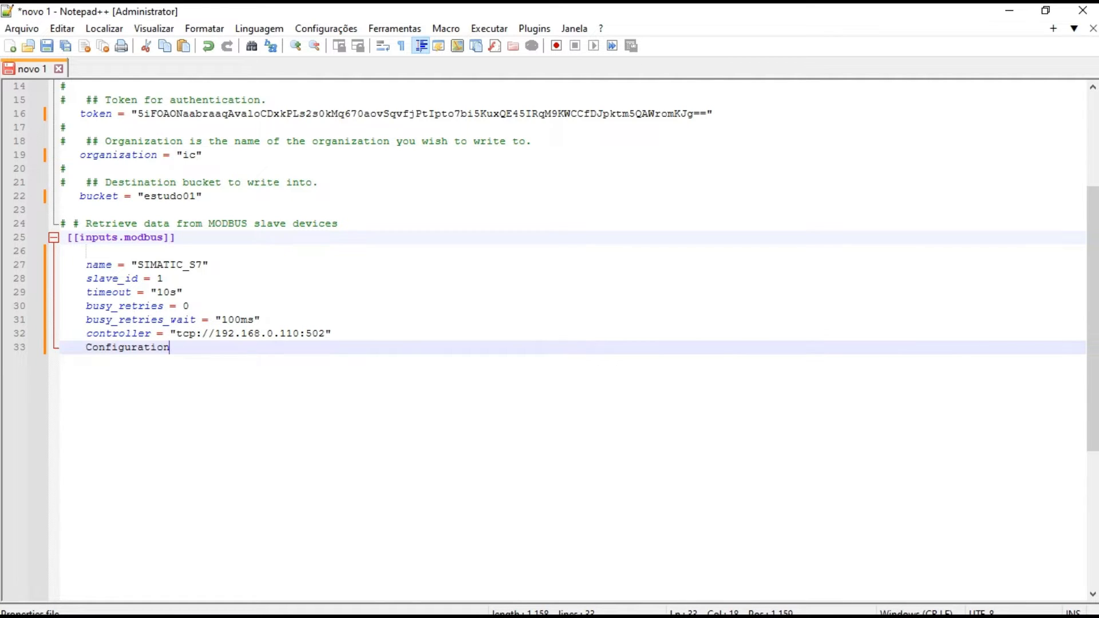
{"action": "type", "text": "_type = \"request"}
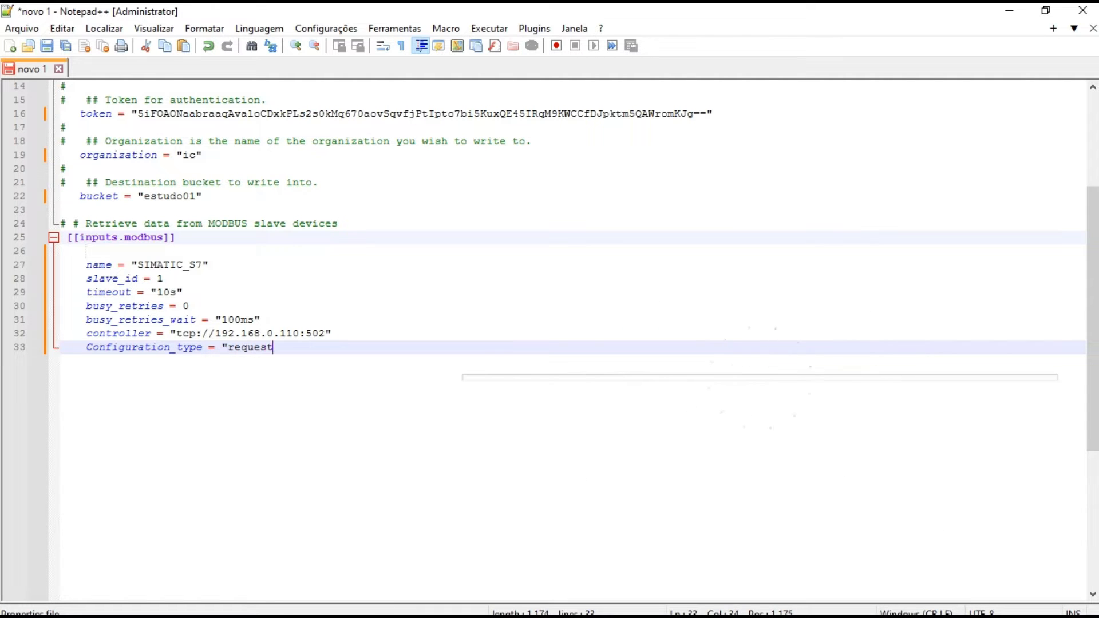
{"action": "type", "text": "\""}
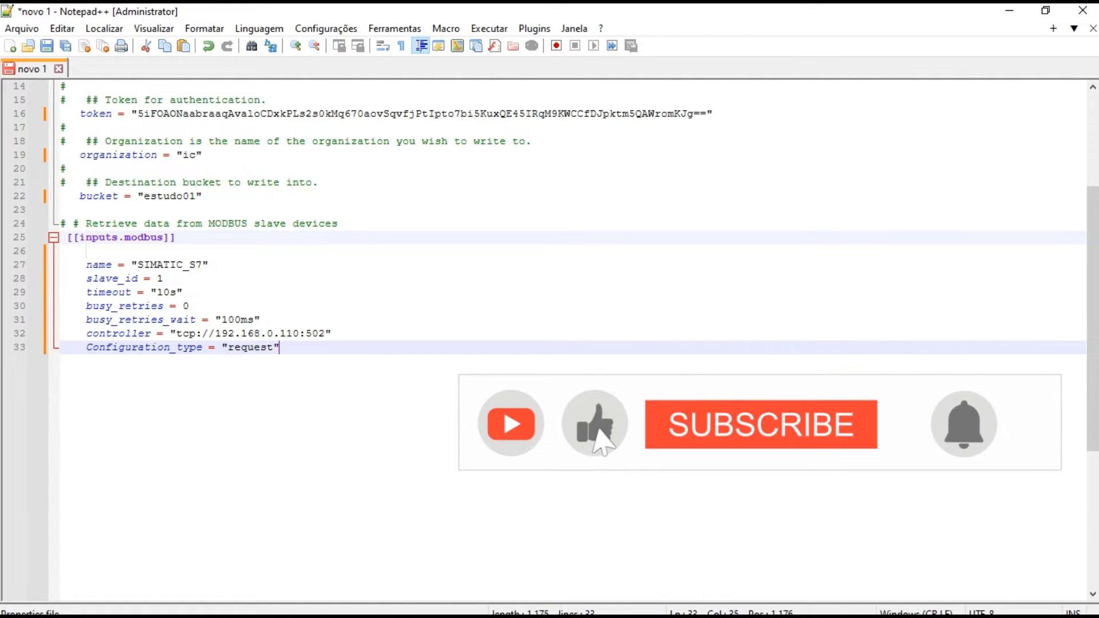
{"action": "key", "text": "Return"}
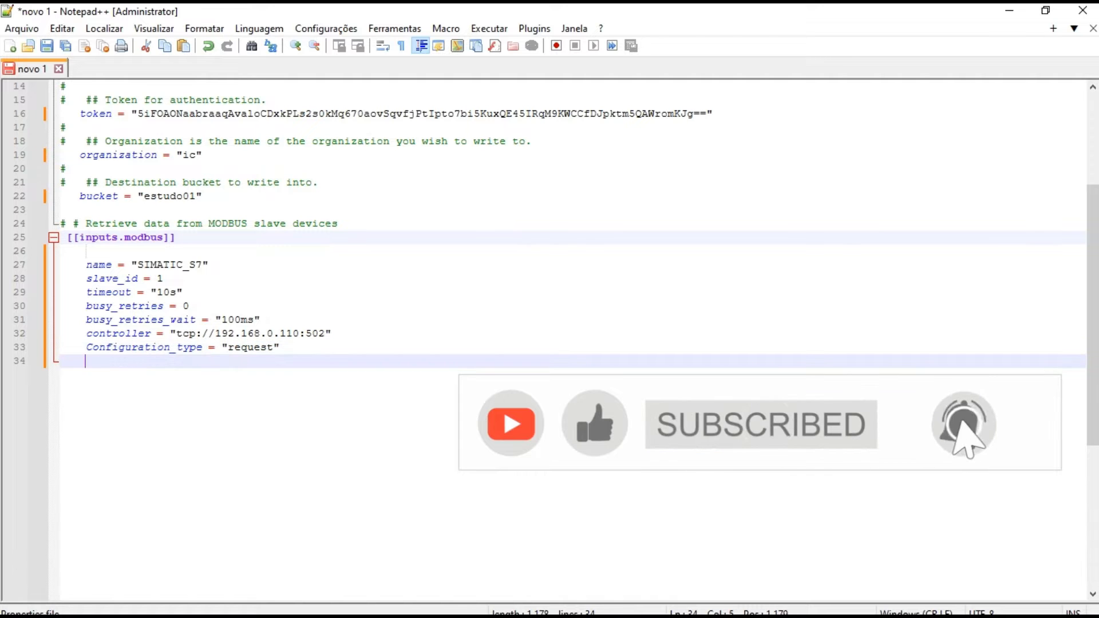
Add an [[inputs.modbus.request]] section header after one blank line below the Modbus connection settings
{"action": "key", "text": "Return"}
{"action": "key", "text": "BackSpace"}
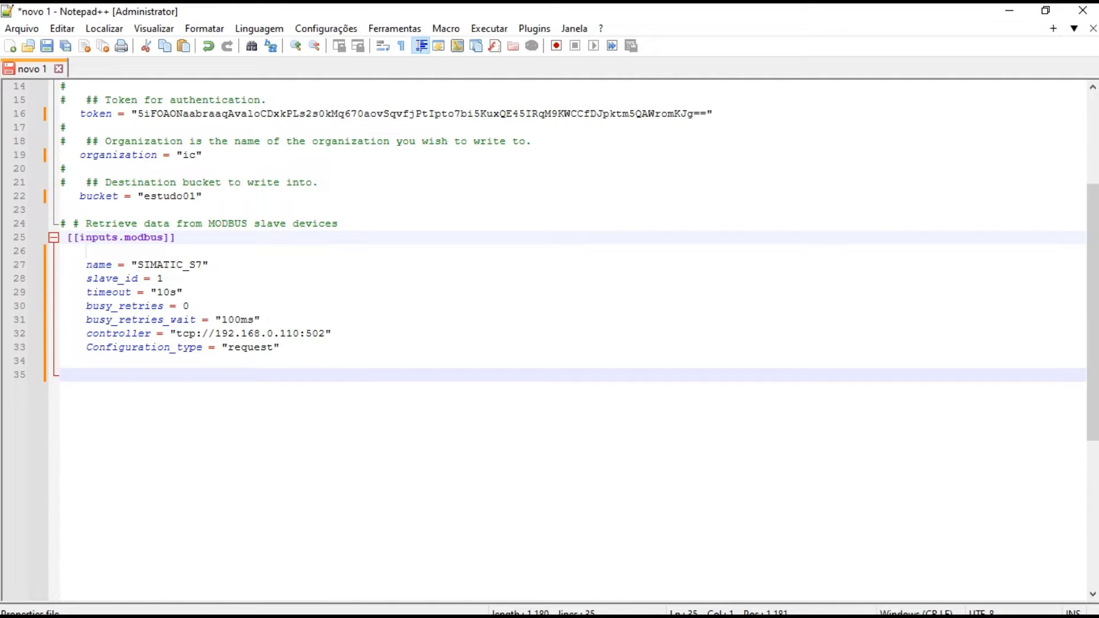
{"action": "type", "text": "[[]]"}
{"action": "key", "text": "Left"}
{"action": "key", "text": "Left"}
{"action": "type", "text": "input"}
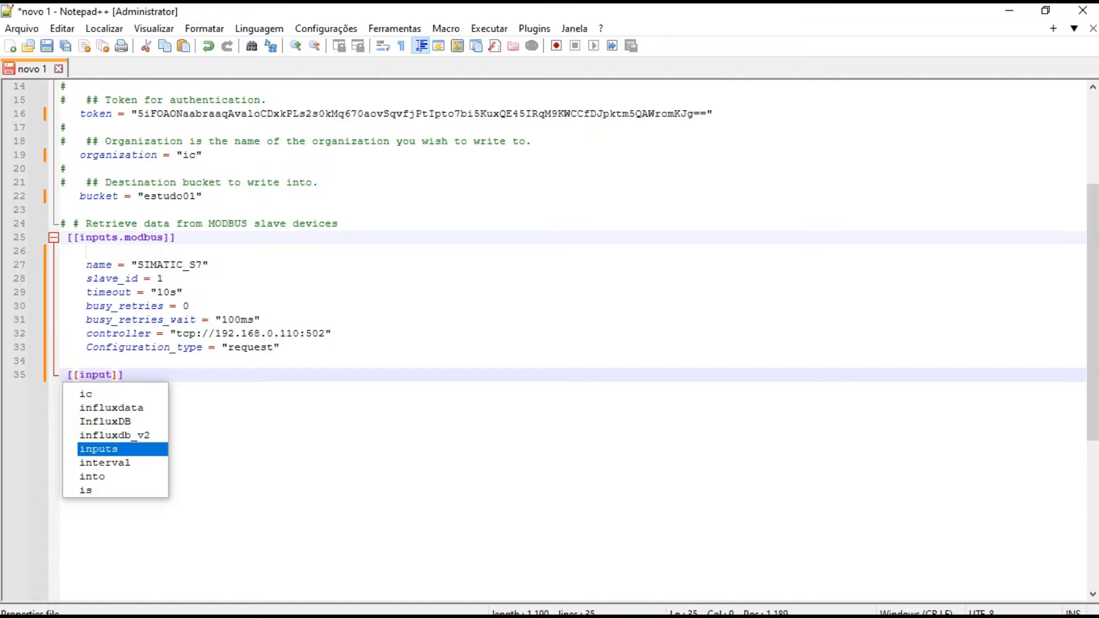
{"action": "type", "text": "s.modbu"}
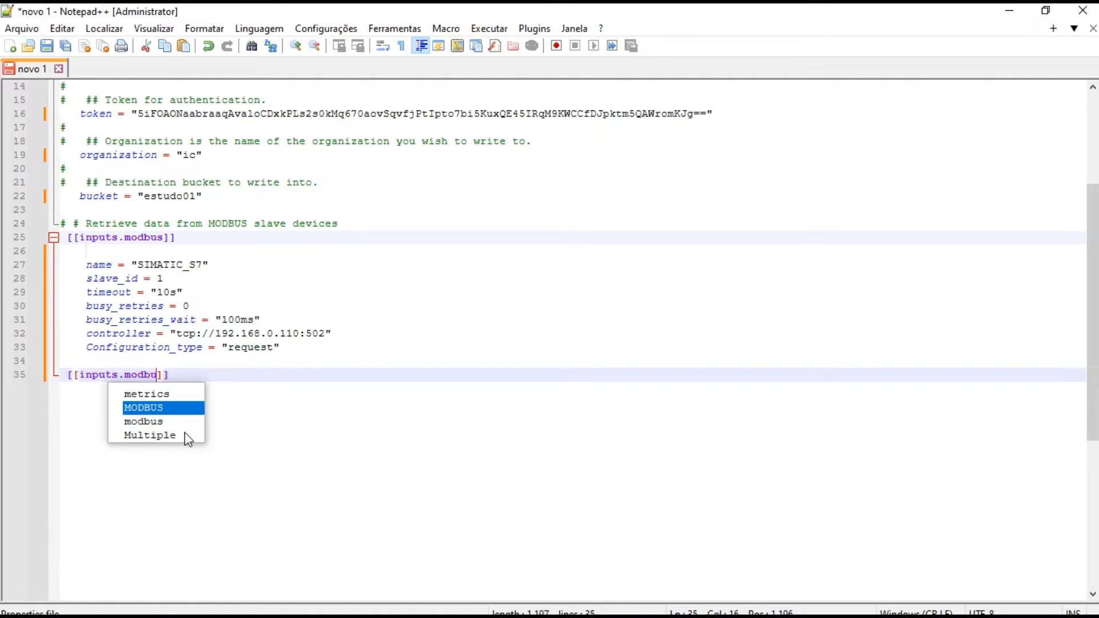
{"action": "type", "text": "s.req"}
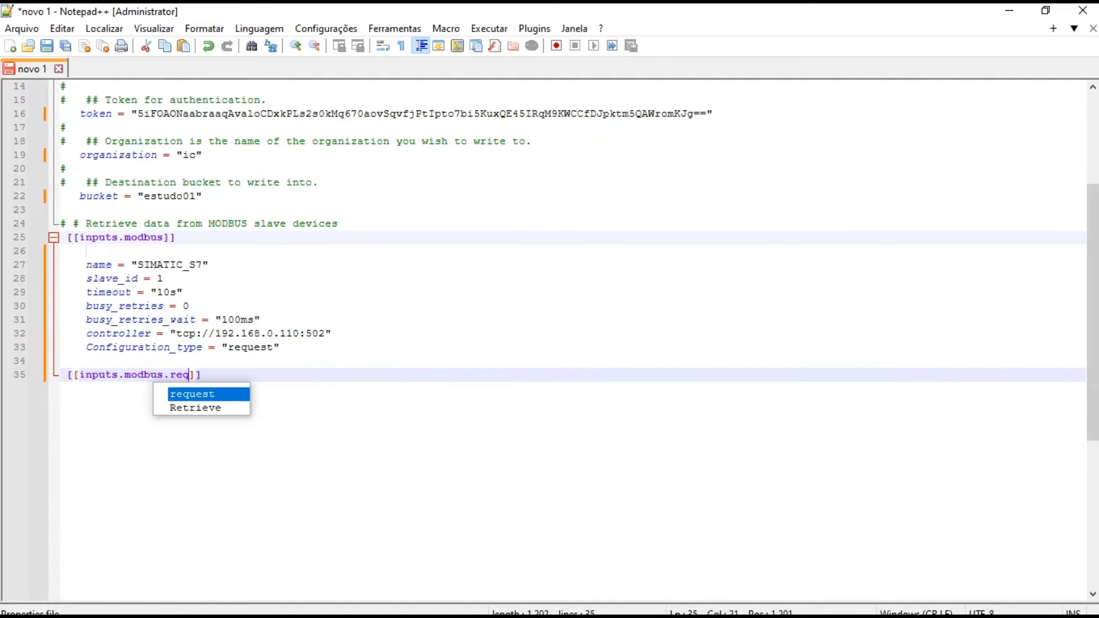
{"action": "key", "text": "Return"}
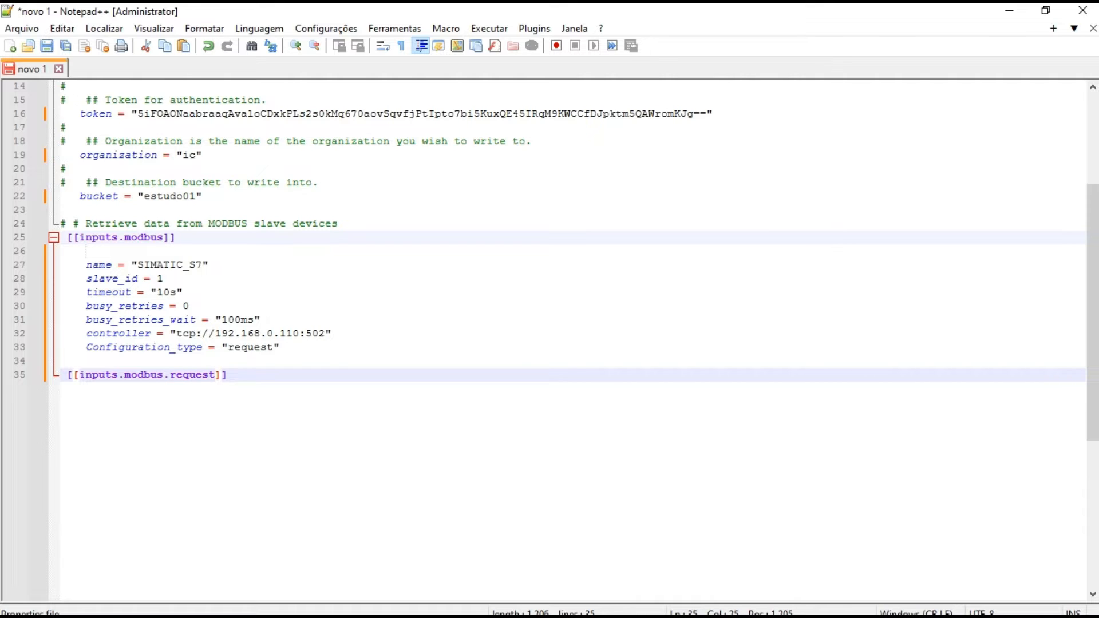
{"action": "key", "text": "Right"}
{"action": "key", "text": "Return"}
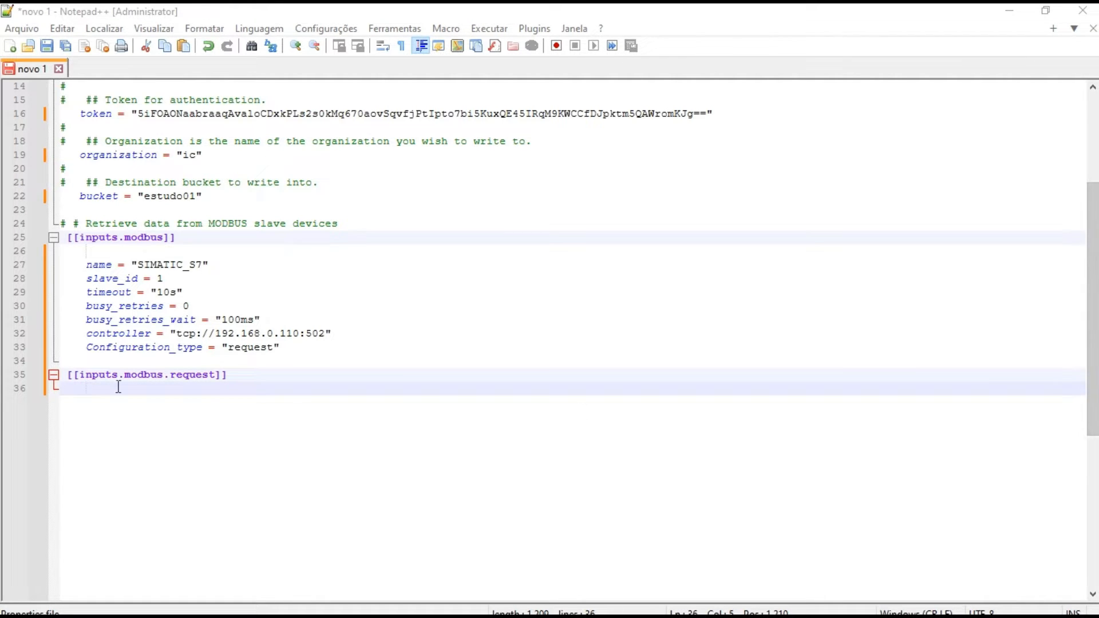
Add an indented slave_id = 1 line under the [[inputs.modbus.request]] header
{"action": "left_click", "coordinate": [83, 392]}
{"action": "type", "text": "slave"}
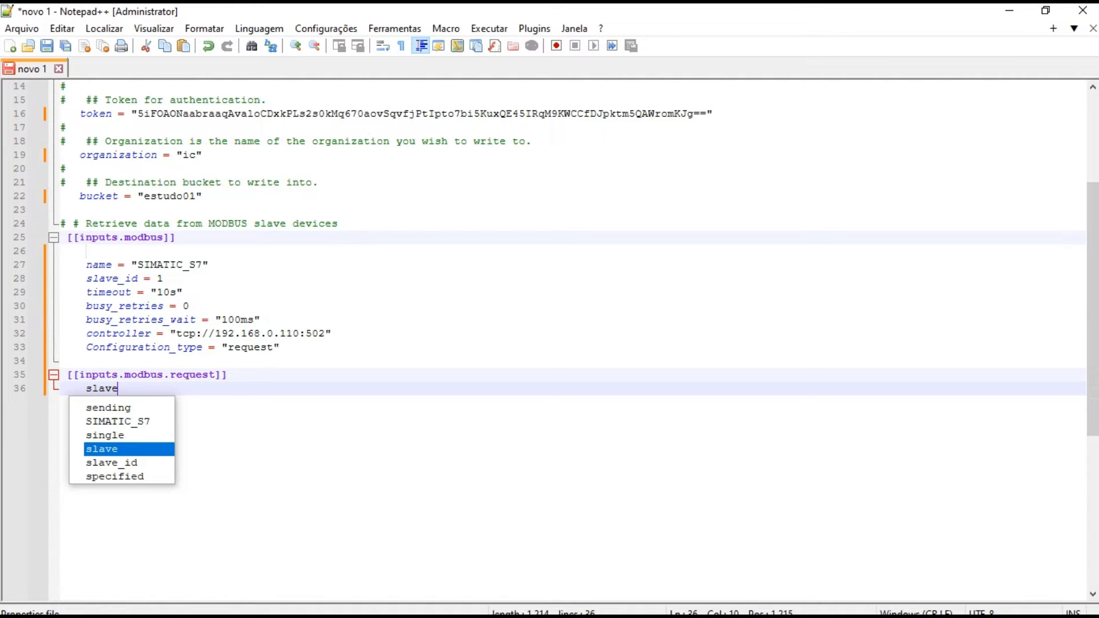
{"action": "key", "text": "Down"}
{"action": "key", "text": "Return"}
{"action": "type", "text": "= 1"}
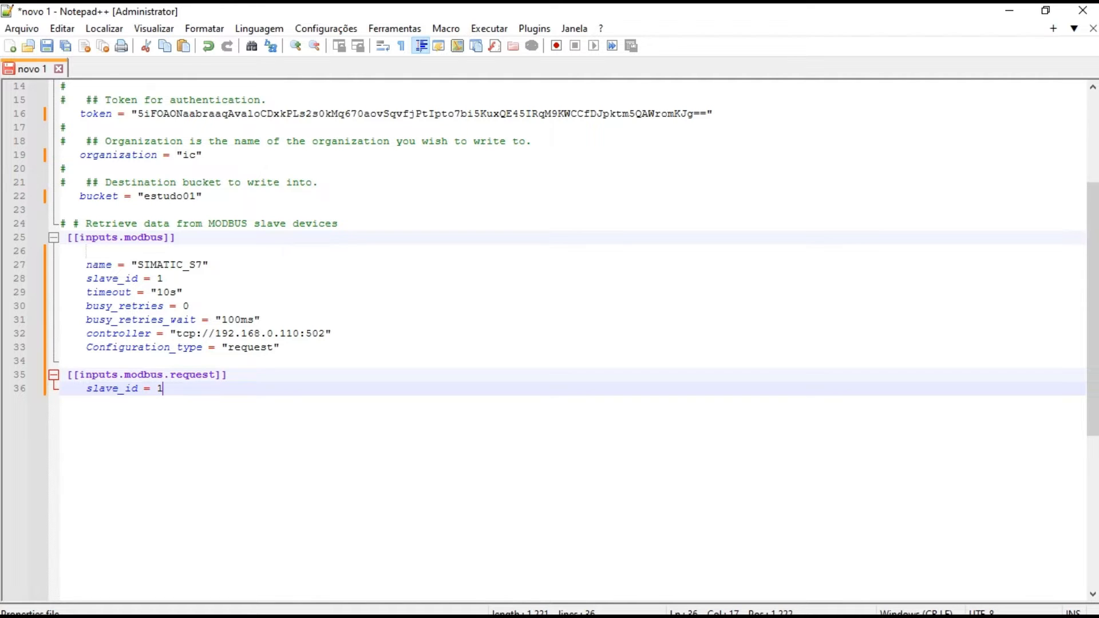
{"action": "key", "text": "Return"}
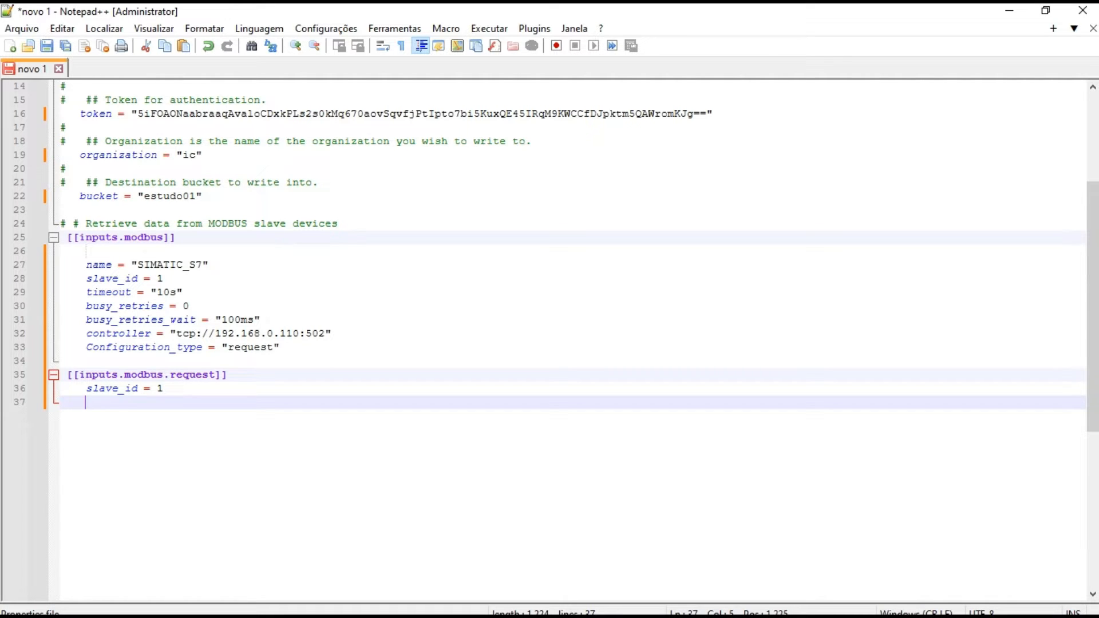
Add the line byte_order = "ABCD" below the slave_id line of the request section
{"action": "type", "text": "byte_order = \"AB"}
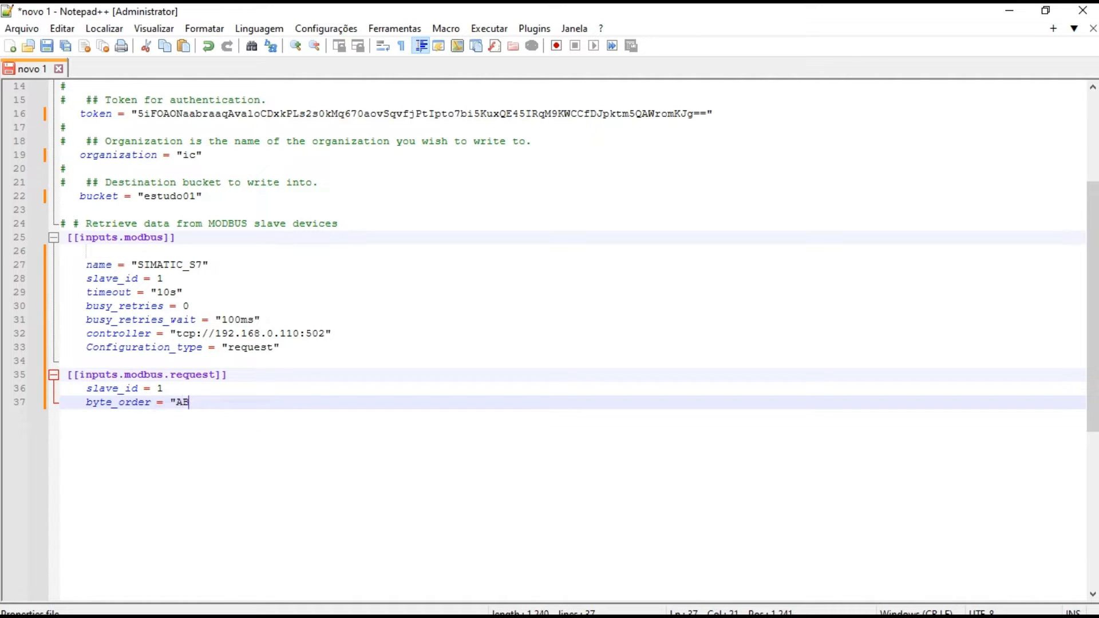
{"action": "type", "text": "CD\""}
{"action": "key", "text": "Return"}
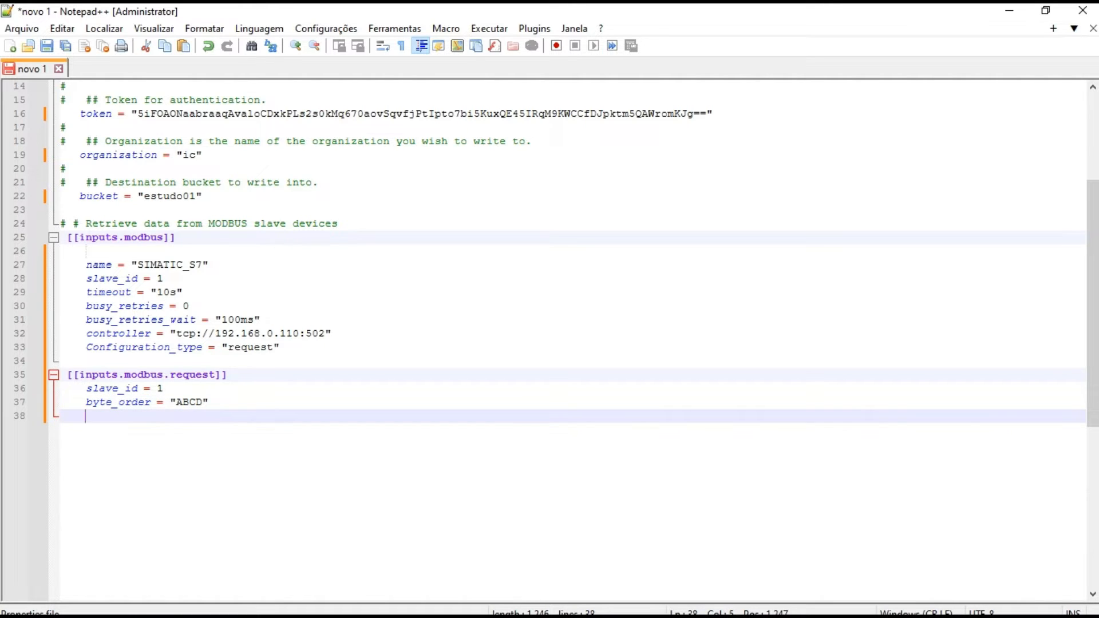
Add the line register = "holding" below the byte_order line
{"action": "type", "text": "register = "}
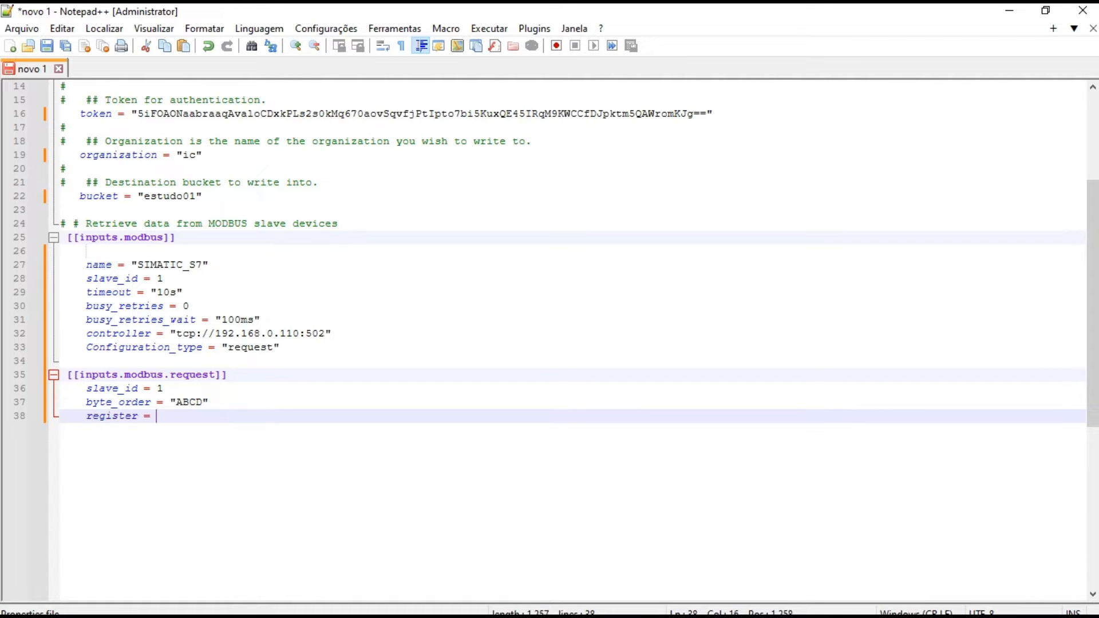
{"action": "type", "text": "\"holdin"}
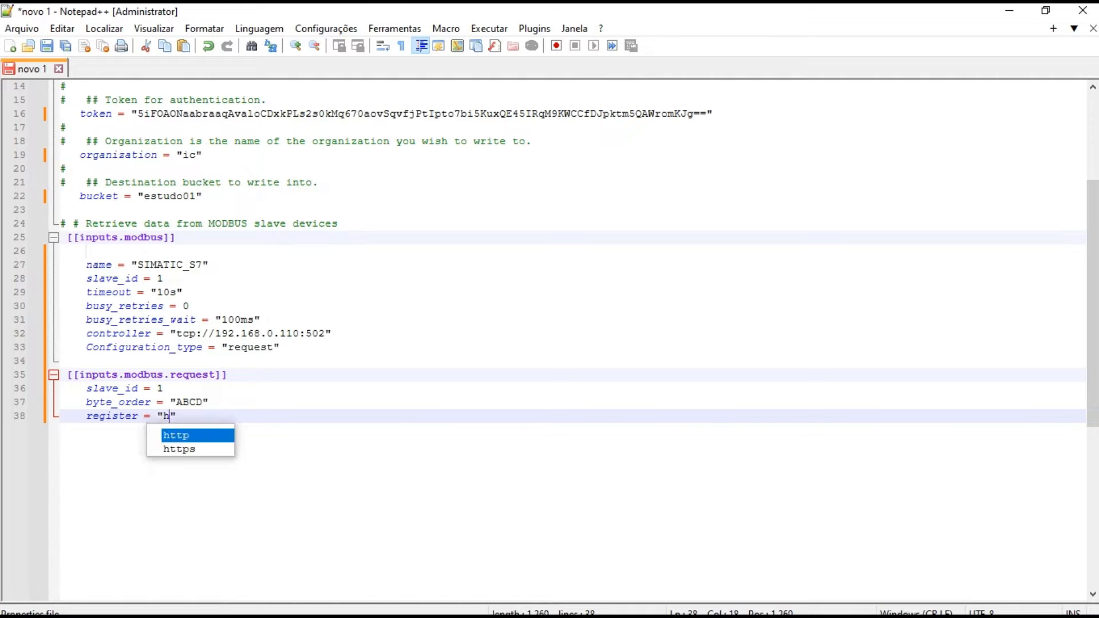
{"action": "type", "text": "g"}
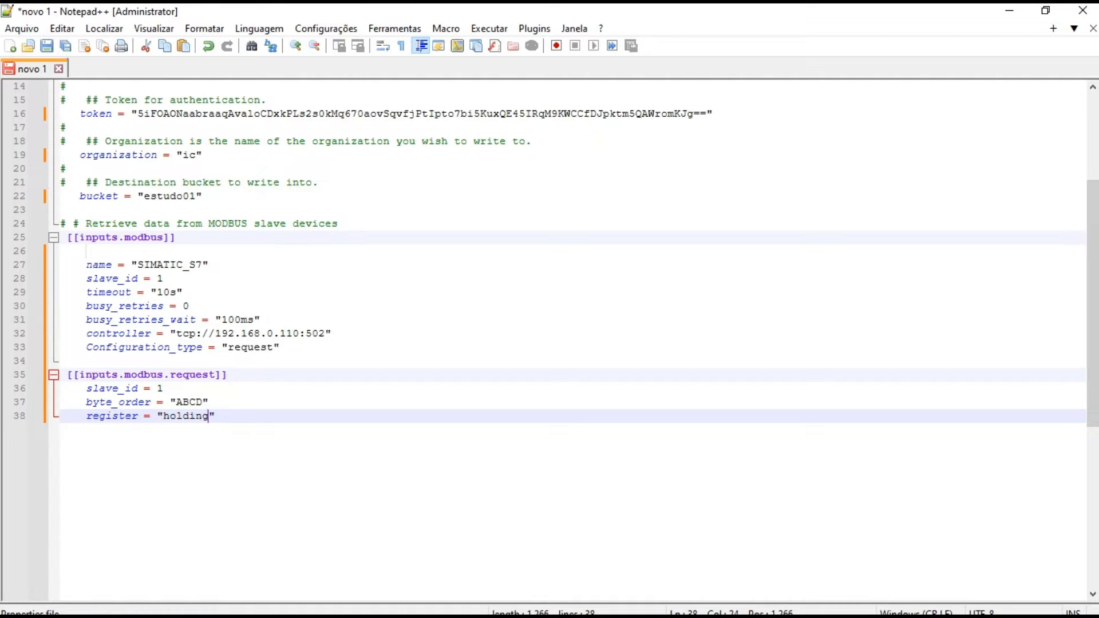
{"action": "key", "text": "Right"}
{"action": "key", "text": "Return"}
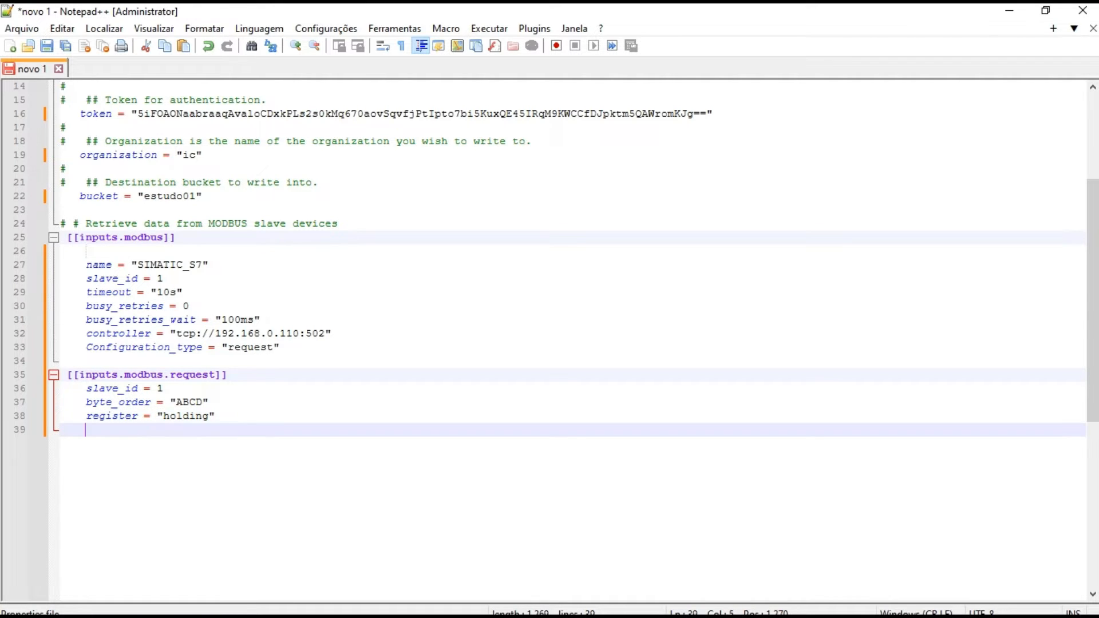
Add a fields = [ ] array below the register line, with three blank lines between the brackets and the first one indented further
{"action": "type", "text": "filds ="}
{"action": "key", "text": "BackSpace"}
{"action": "key", "text": "BackSpace"}
{"action": "key", "text": "BackSpace"}
{"action": "key", "text": "BackSpace"}
{"action": "type", "text": "eds =[]"}
{"action": "key", "text": "Left"}
{"action": "key", "text": "Return"}
{"action": "key", "text": "Return"}
{"action": "key", "text": "Return"}
{"action": "key", "text": "Return"}
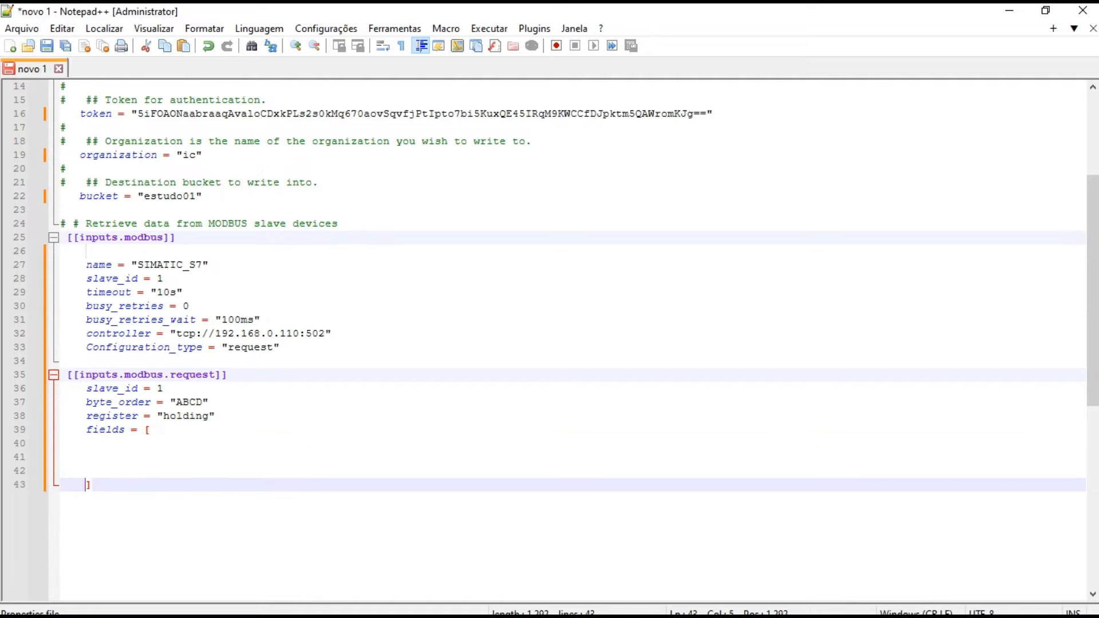
{"action": "key", "text": "Up"}
{"action": "key", "text": "Up"}
{"action": "key", "text": "Up"}
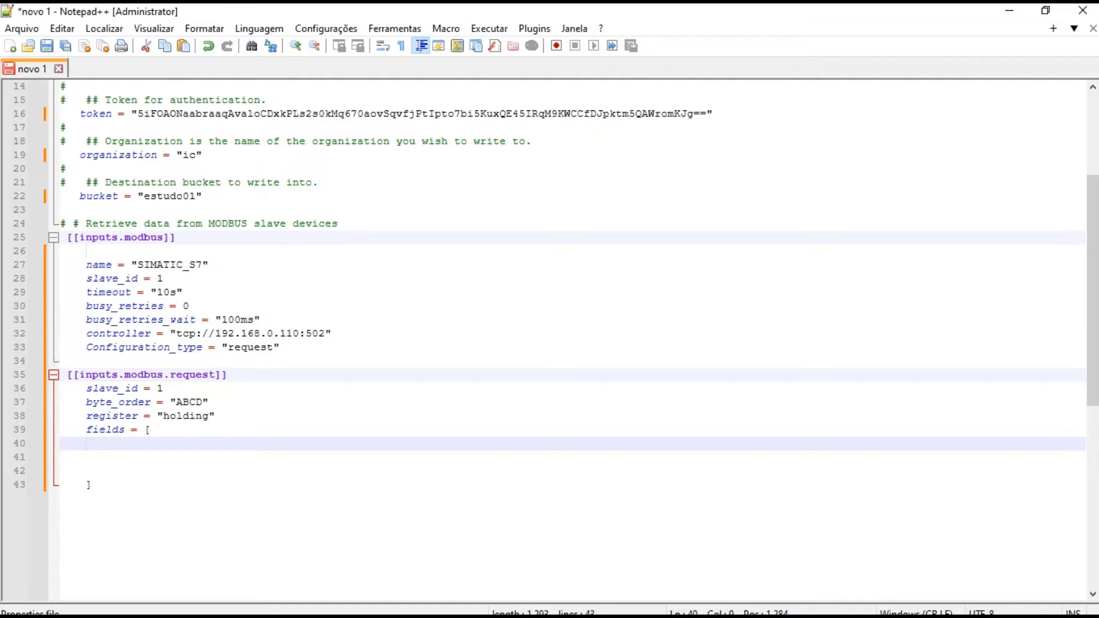
{"action": "key", "text": "Tab"}
Switch to TIA Portal and expand Network 3, Modbus TCP, in Main [OB1] to examine the MB_SERVER block
{"action": "left_click", "coordinate": [849, 606]}
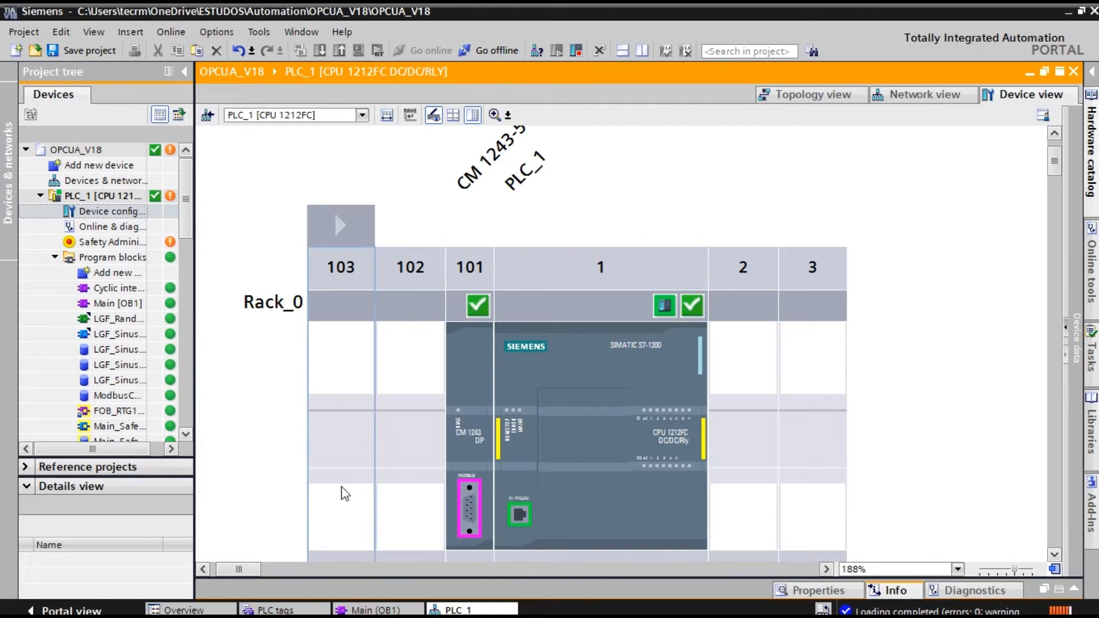
{"action": "left_click", "coordinate": [367, 610]}
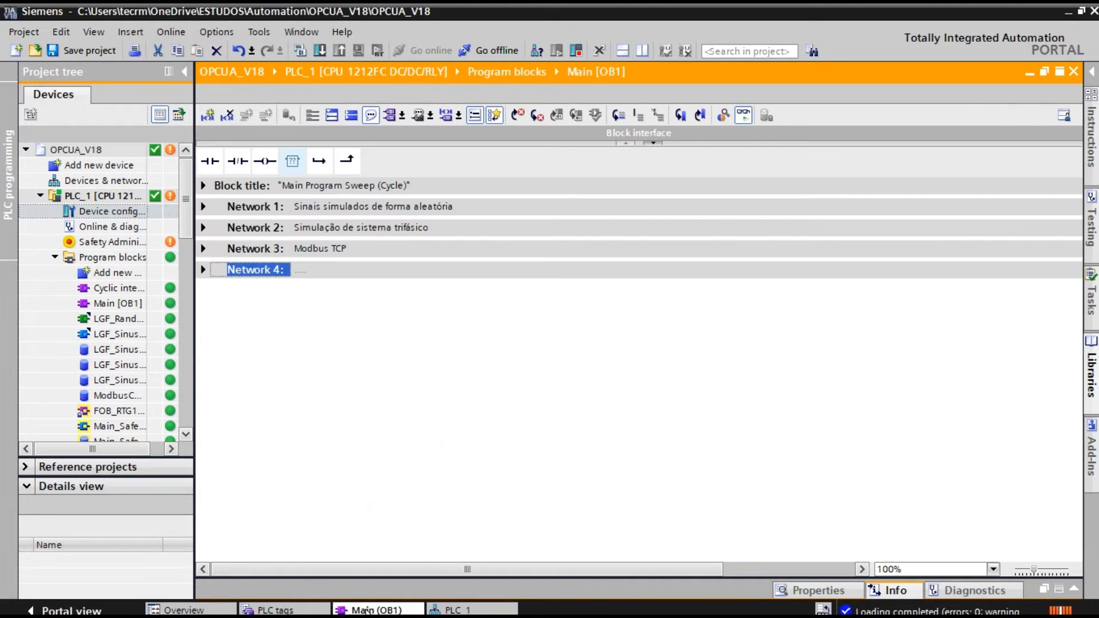
{"action": "left_click", "coordinate": [204, 249]}
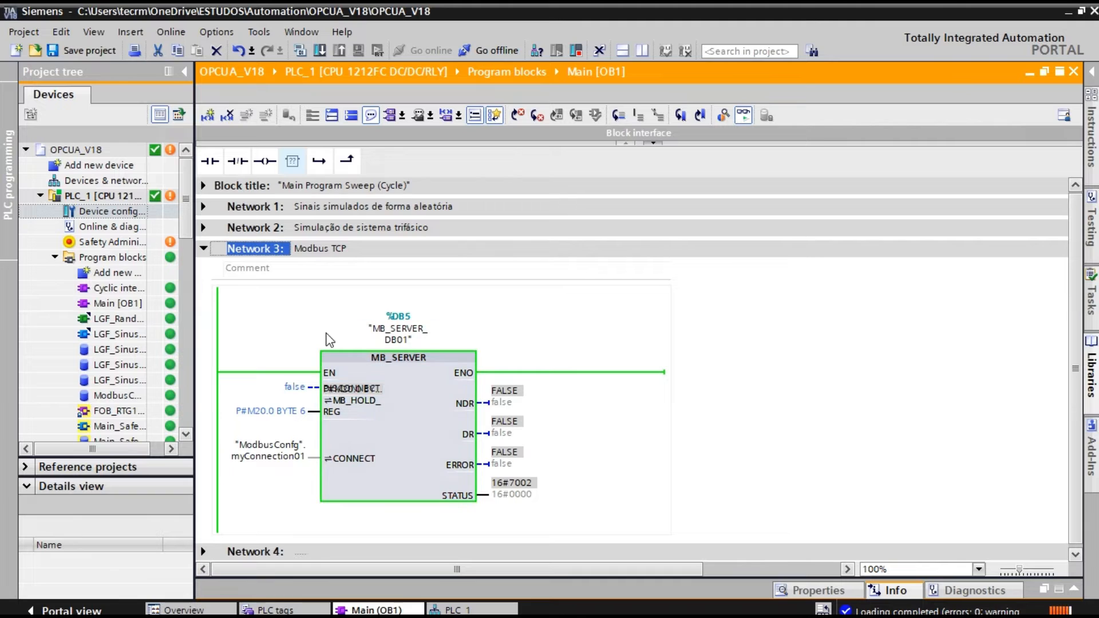
Expand Network 2, Simulação de sistema trifásico, and examine its LGF_SinusCI blocks and Real to Int conversions
{"action": "left_click", "coordinate": [204, 228]}
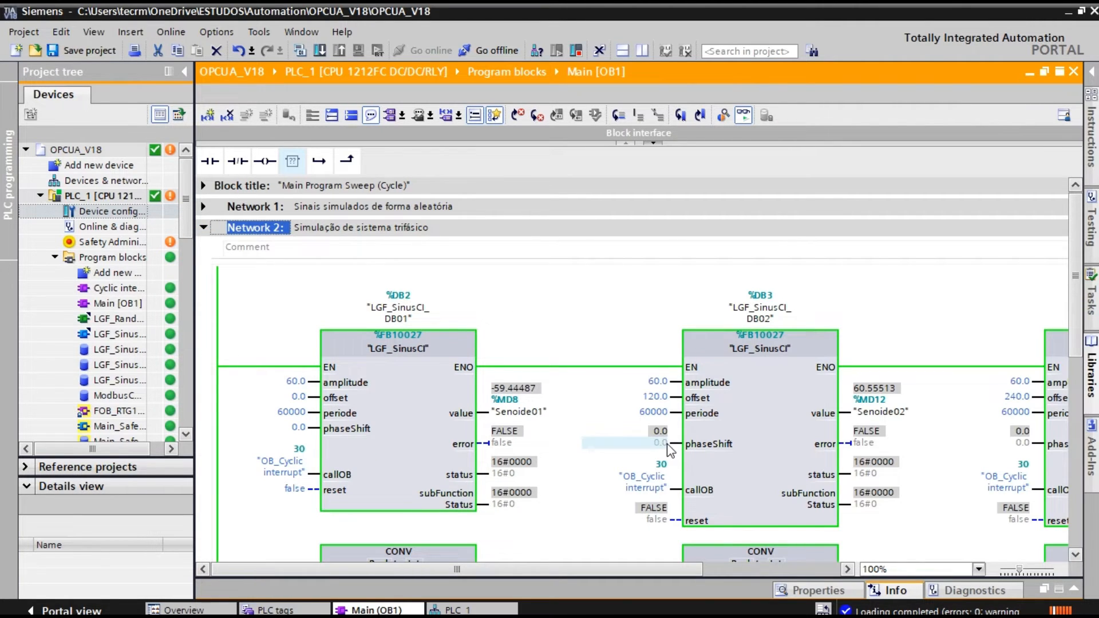
{"action": "left_click_drag", "start_coordinate": [508, 570], "coordinate": [592, 568]}
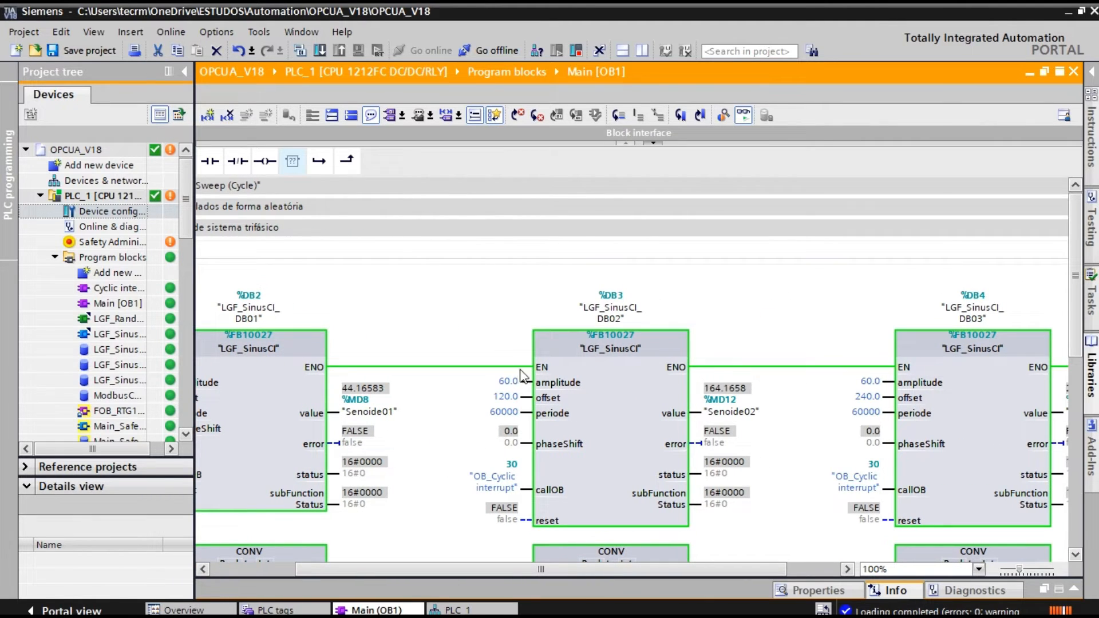
{"action": "left_click_drag", "start_coordinate": [1078, 278], "coordinate": [1076, 384]}
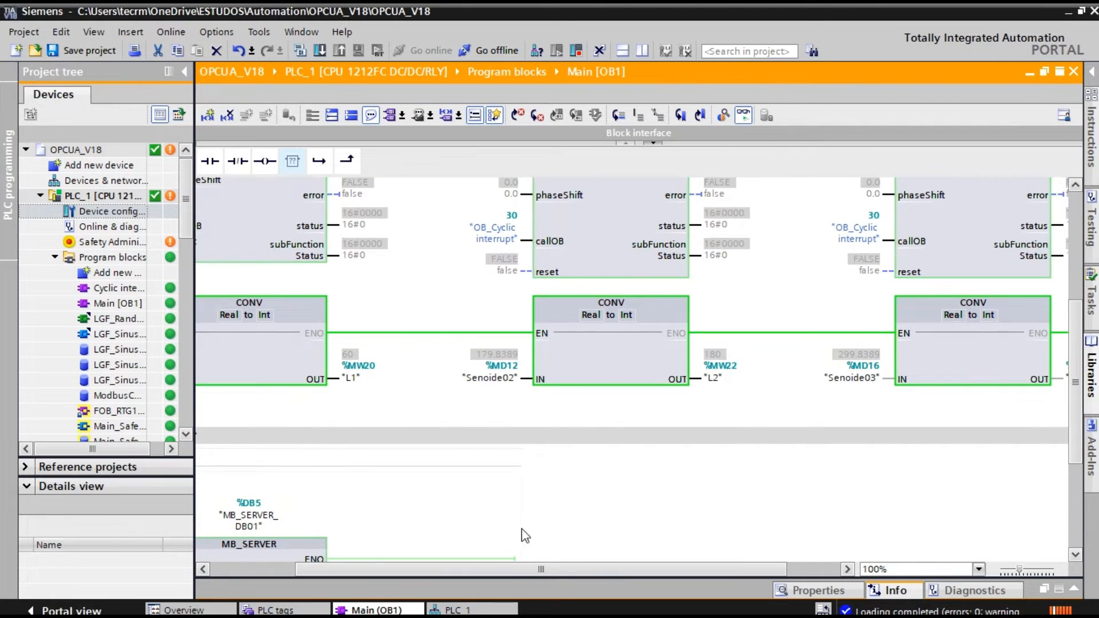
Examine the L1, L2 and L3 outputs of the Real to Int conversions in Network 2, and return to Notepad++
{"action": "left_click_drag", "start_coordinate": [517, 568], "coordinate": [551, 568]}
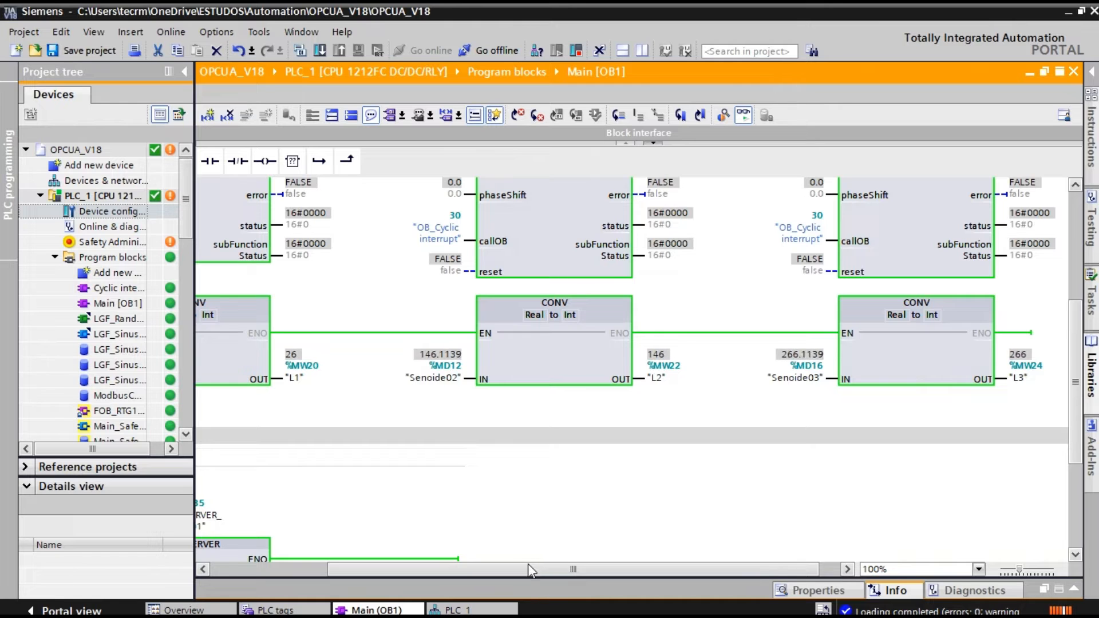
{"action": "left_click_drag", "start_coordinate": [528, 570], "coordinate": [479, 571]}
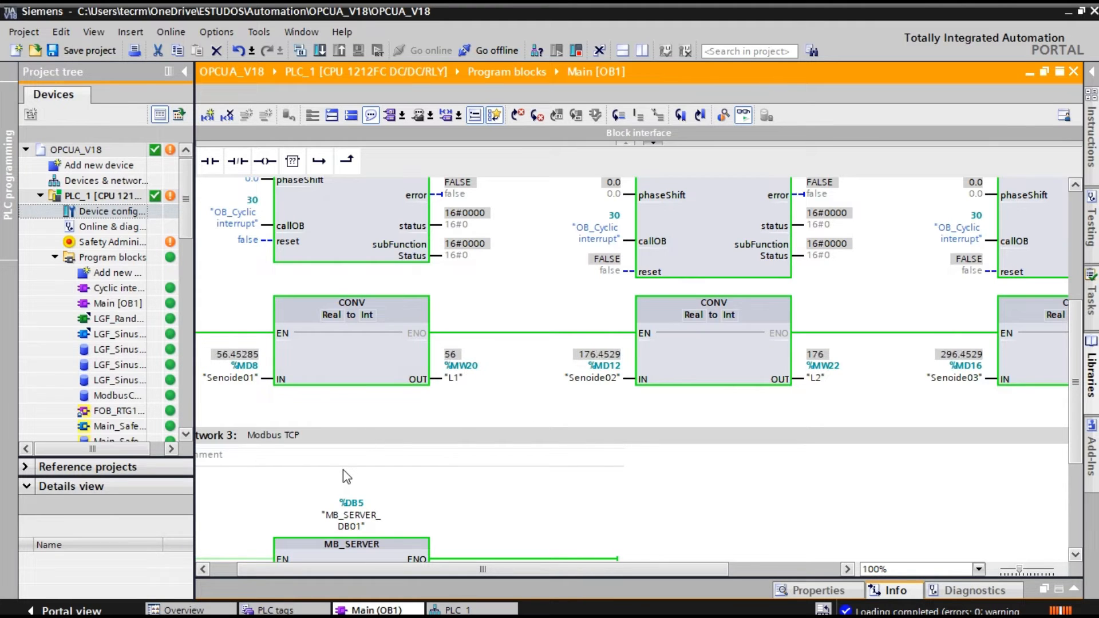
{"action": "left_click", "coordinate": [1069, 12]}
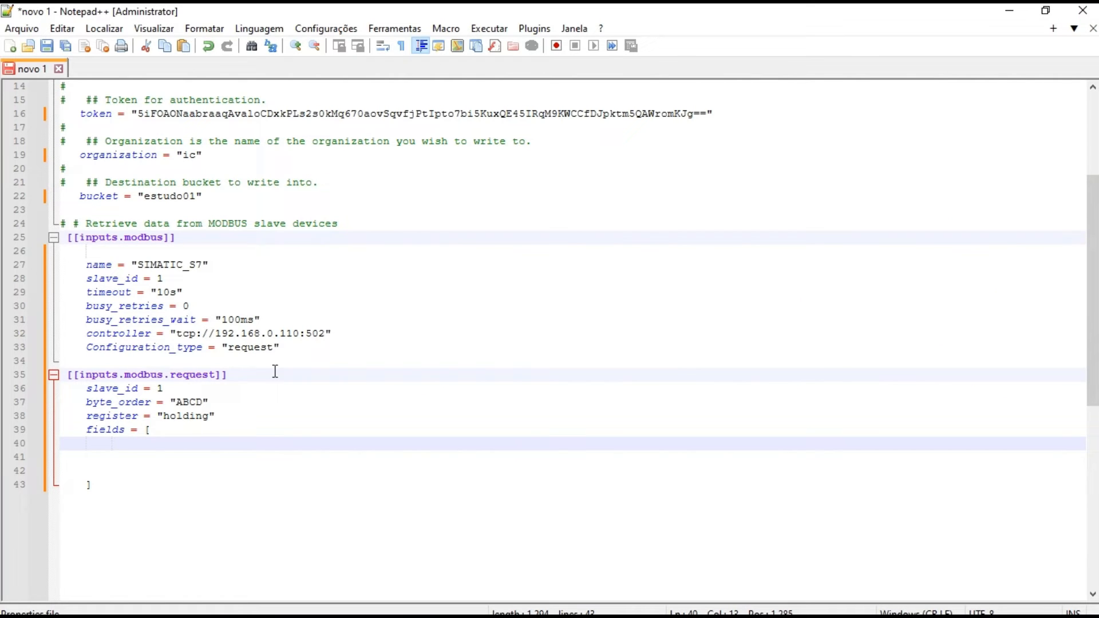
Start the first entry inside the fields array, in braces, with address = 0 and name = "L1"
{"action": "left_click", "coordinate": [164, 433]}
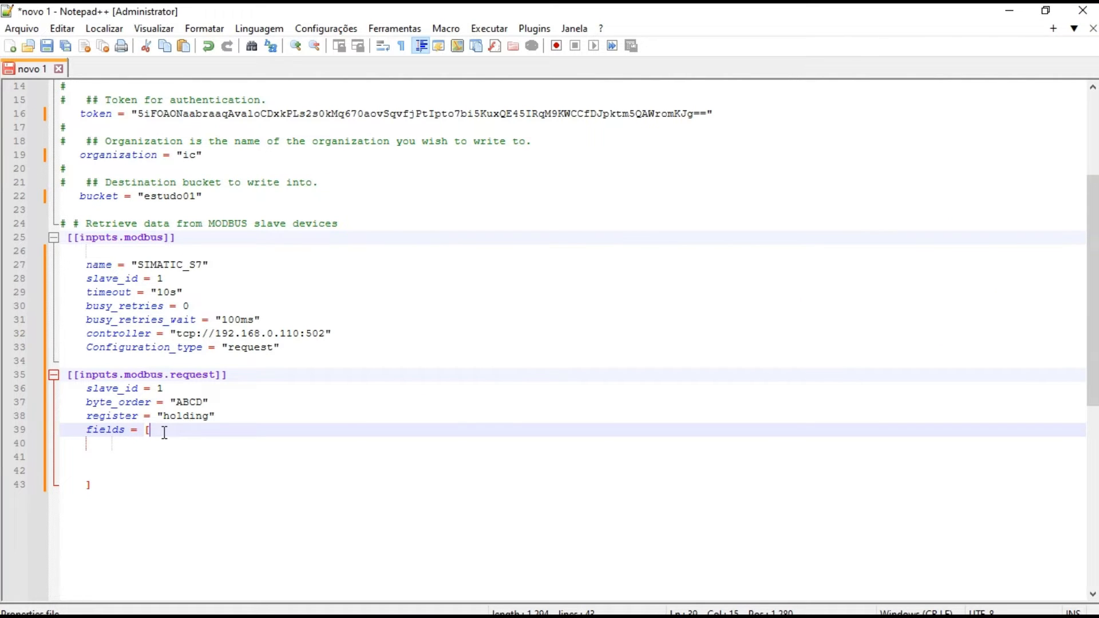
{"action": "key", "text": "Down"}
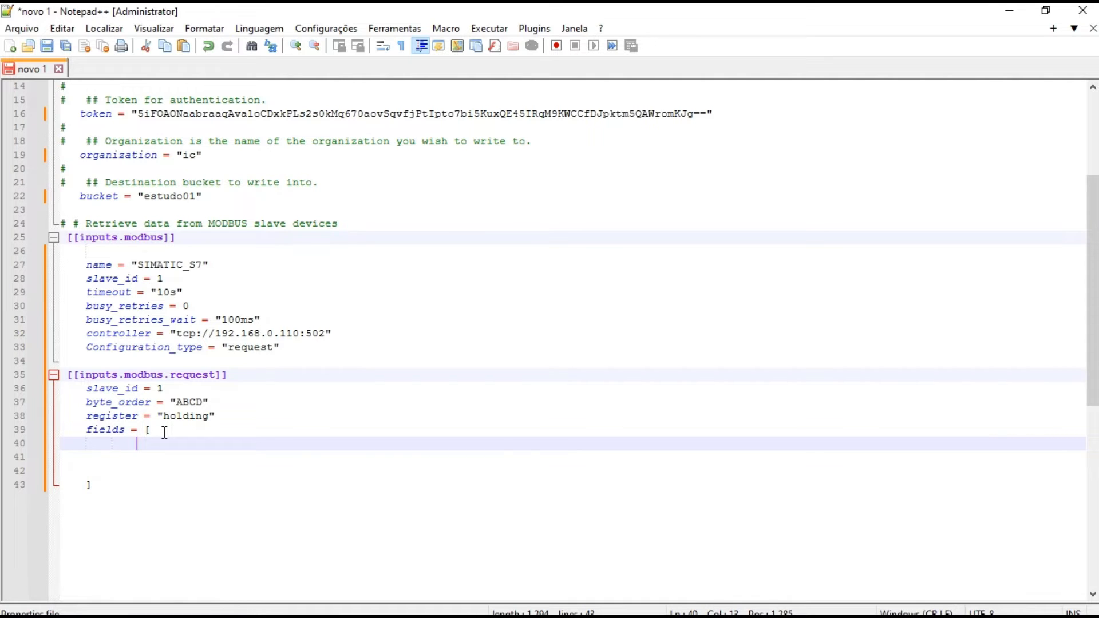
{"action": "type", "text": "{}"}
{"action": "type", "text": "addre"}
{"action": "type", "text": "ss = "}
{"action": "type", "text": "0"}
{"action": "type", "text": ", "}
{"action": "type", "text": "name"}
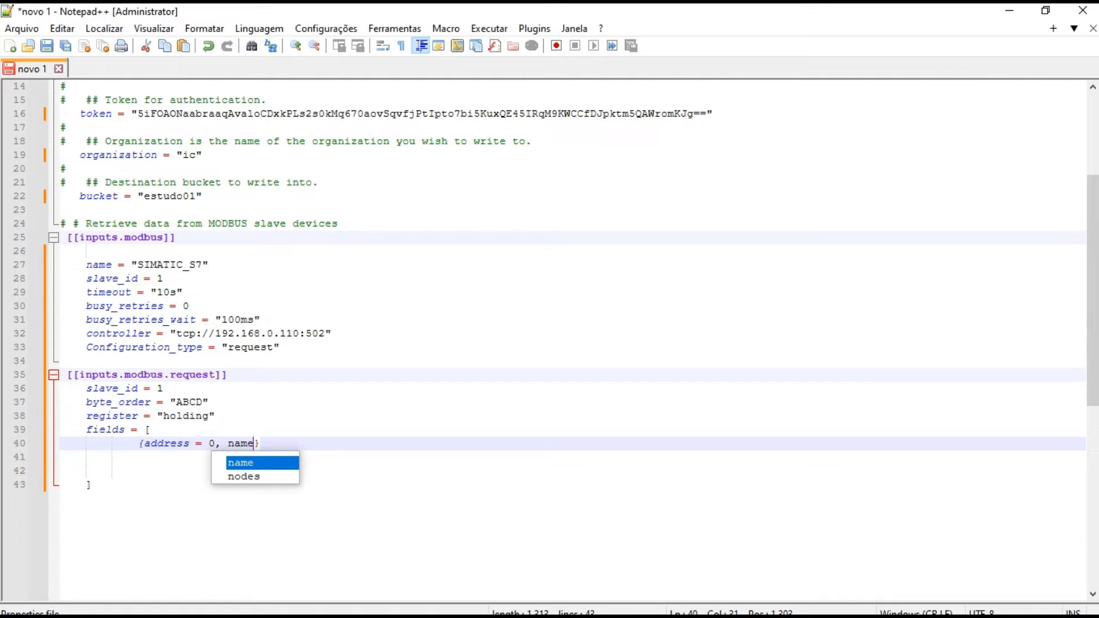
{"action": "type", "text": " = "}
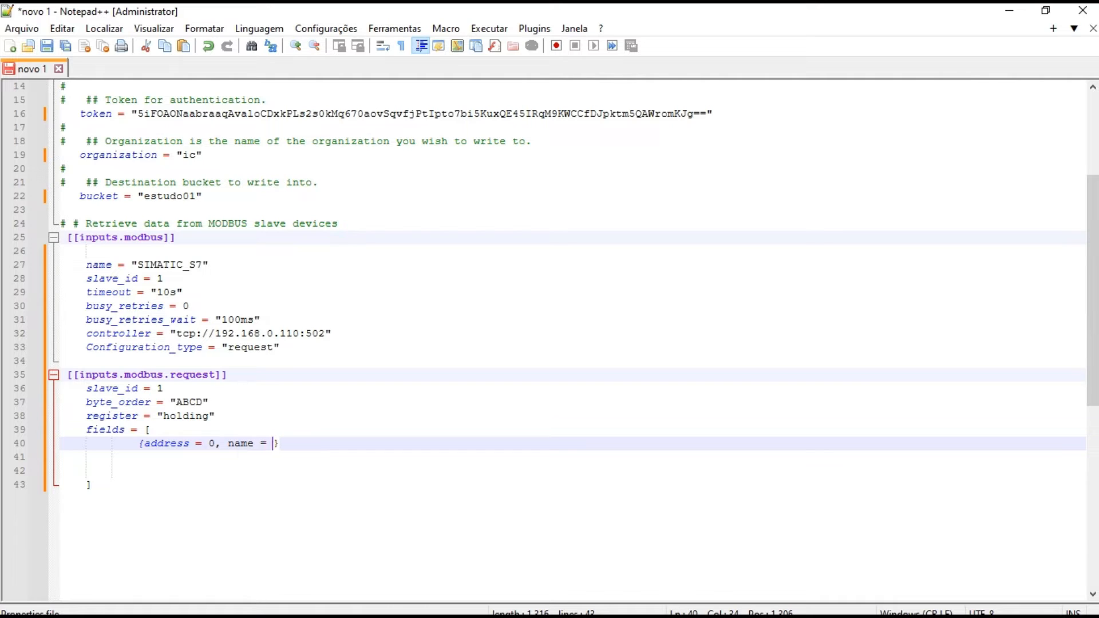
{"action": "type", "text": "\"\""}
{"action": "type", "text": "L1"}
{"action": "type", "text": ","}
{"action": "type", "text": " type"}
{"action": "type", "text": " = "}
{"action": "type", "text": "\"\""}
{"action": "type", "text": "INT"}
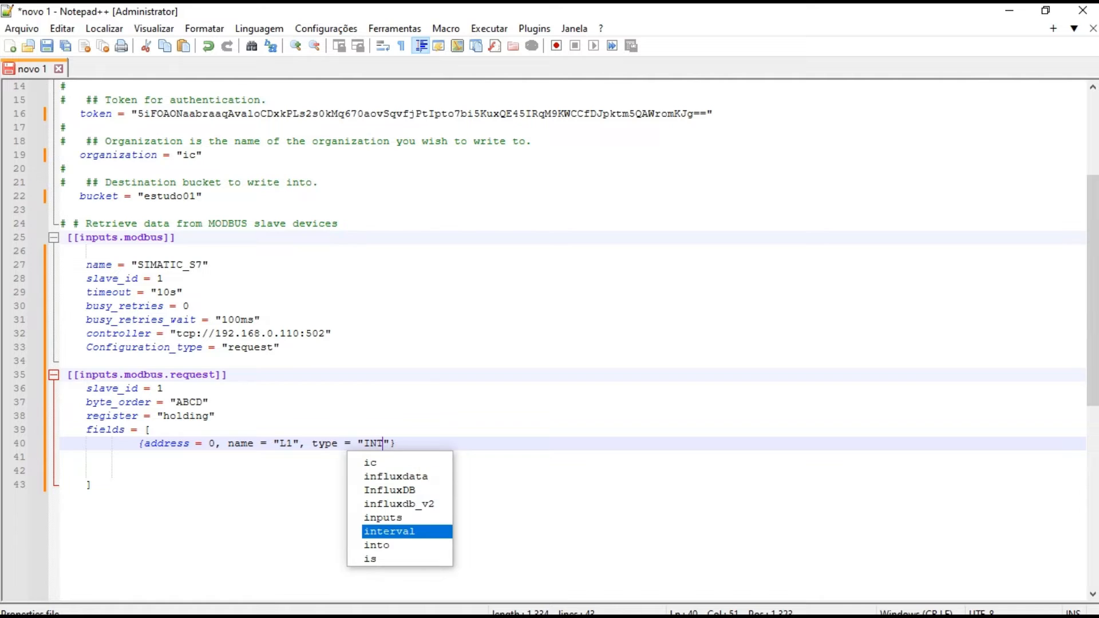
{"action": "type", "text": "16"}
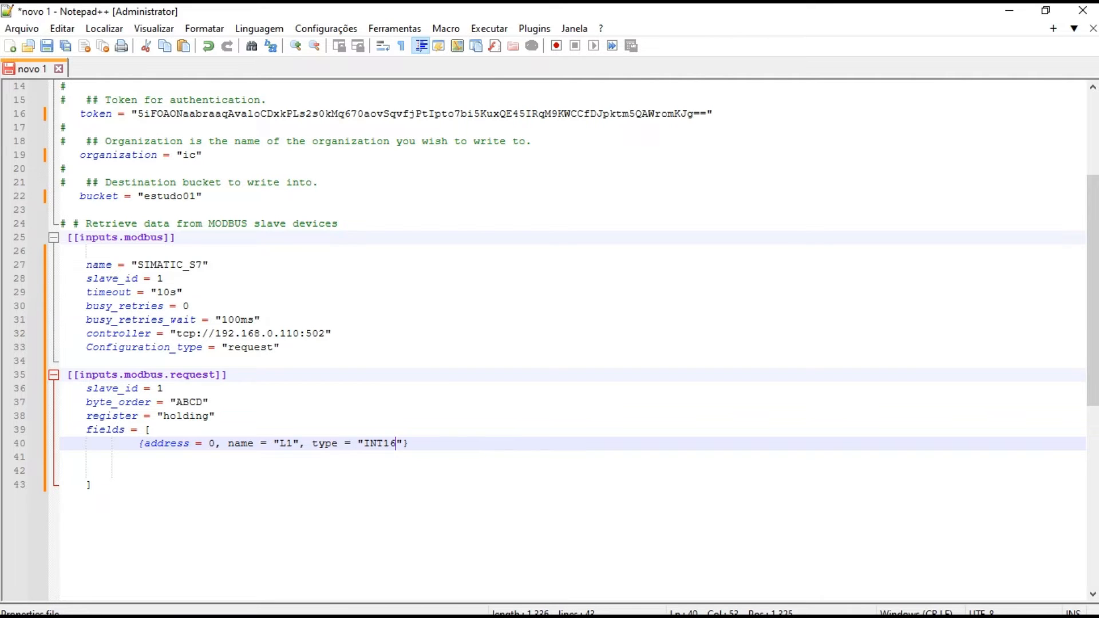
Complete the L1 entry with type = "INT16" and scale = 0.1, ending it with a comma after the closing brace
{"action": "key", "text": "Right"}
{"action": "type", "text": ", scale = 0.1},"}
Duplicate the L1 entry twice on the lines directly below it in the fields array
{"action": "left_click_drag", "start_coordinate": [139, 443], "coordinate": [504, 442]}
{"action": "key", "text": "ctrl+c"}
{"action": "left_click", "coordinate": [504, 442]}
{"action": "key", "text": "Return"}
{"action": "key", "text": "ctrl+v"}
{"action": "key", "text": "Return"}
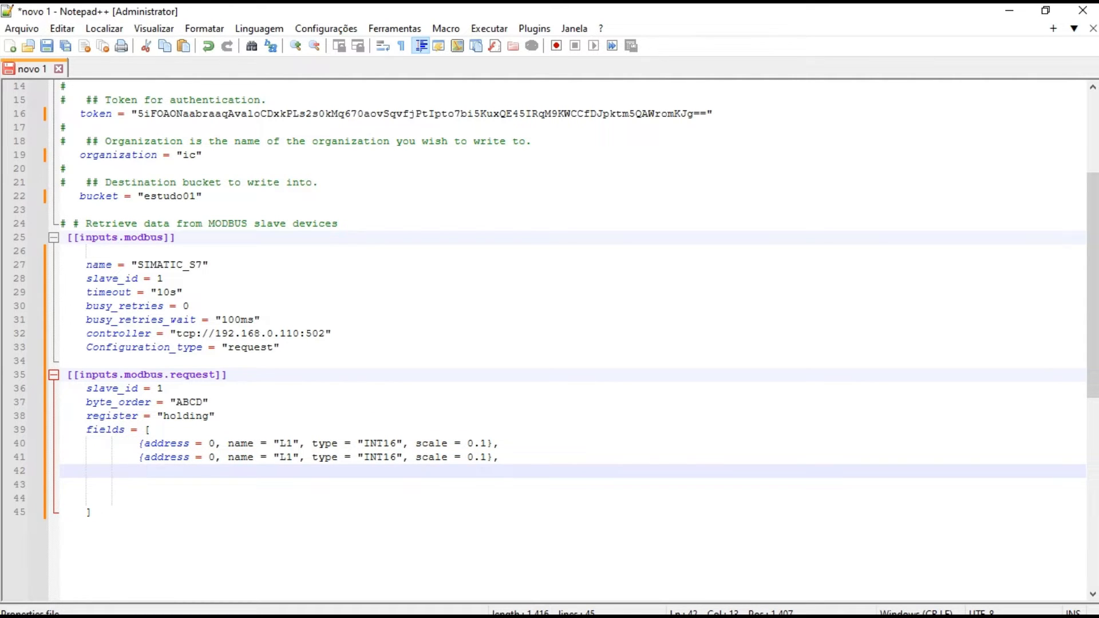
{"action": "key", "text": "ctrl+v"}
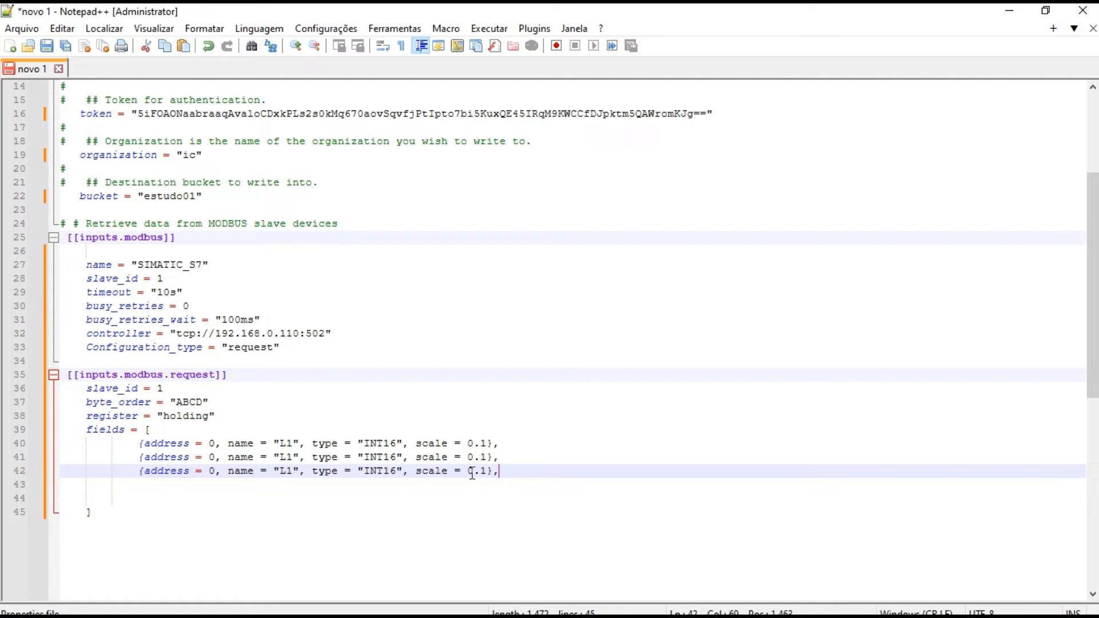
Change the second field entry to name "L2" and address 1
{"action": "left_click", "coordinate": [290, 457]}
{"action": "key", "text": "BackSpace"}
{"action": "type", "text": "2"}
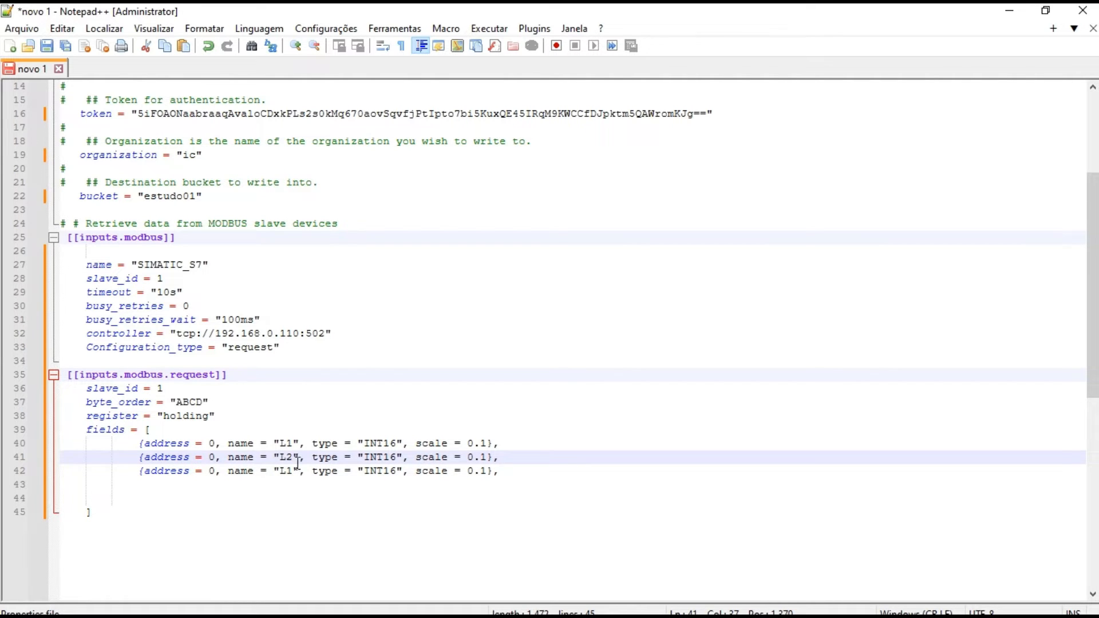
{"action": "key", "text": "BackSpace"}
{"action": "type", "text": "1"}
Change the third field entry to address 2 and name "L3", and remove the blank lines before the closing bracket
{"action": "left_click", "coordinate": [215, 476]}
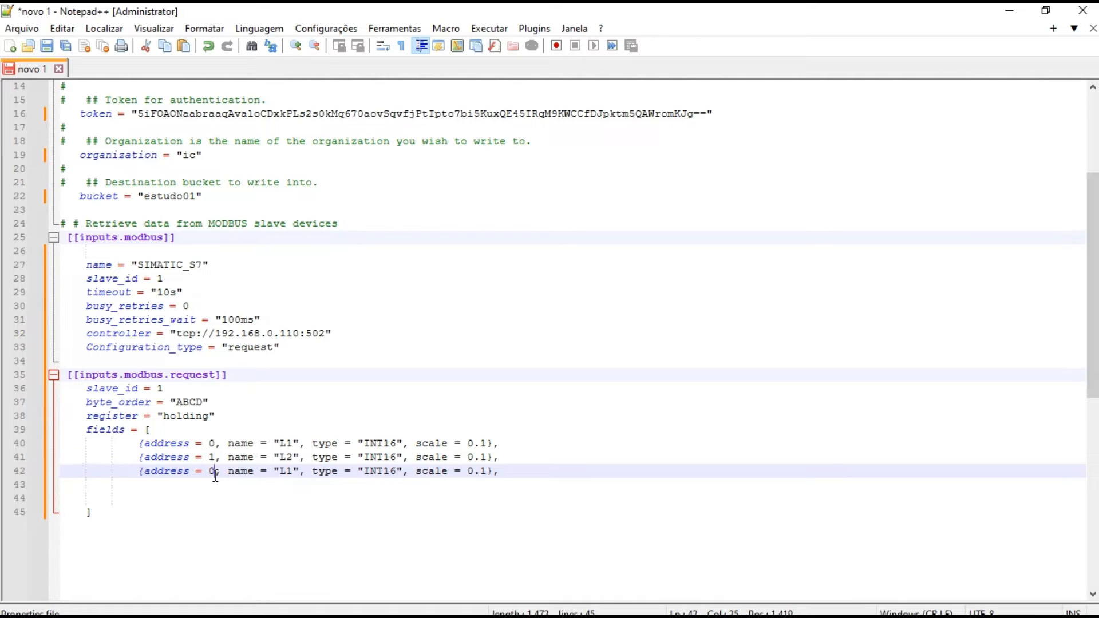
{"action": "key", "text": "BackSpace"}
{"action": "type", "text": "2"}
{"action": "left_click", "coordinate": [293, 471]}
{"action": "key", "text": "BackSpace"}
{"action": "type", "text": "3"}
{"action": "left_click", "coordinate": [127, 496]}
{"action": "key", "text": "BackSpace"}
{"action": "key", "text": "BackSpace"}
{"action": "key", "text": "BackSpace"}
Save the configuration as mytelegraf.conf in the telegraf-1.29.4 folder
{"action": "scroll", "coordinate": [1095, 307], "scroll_direction": "up", "scroll_amount": 3}
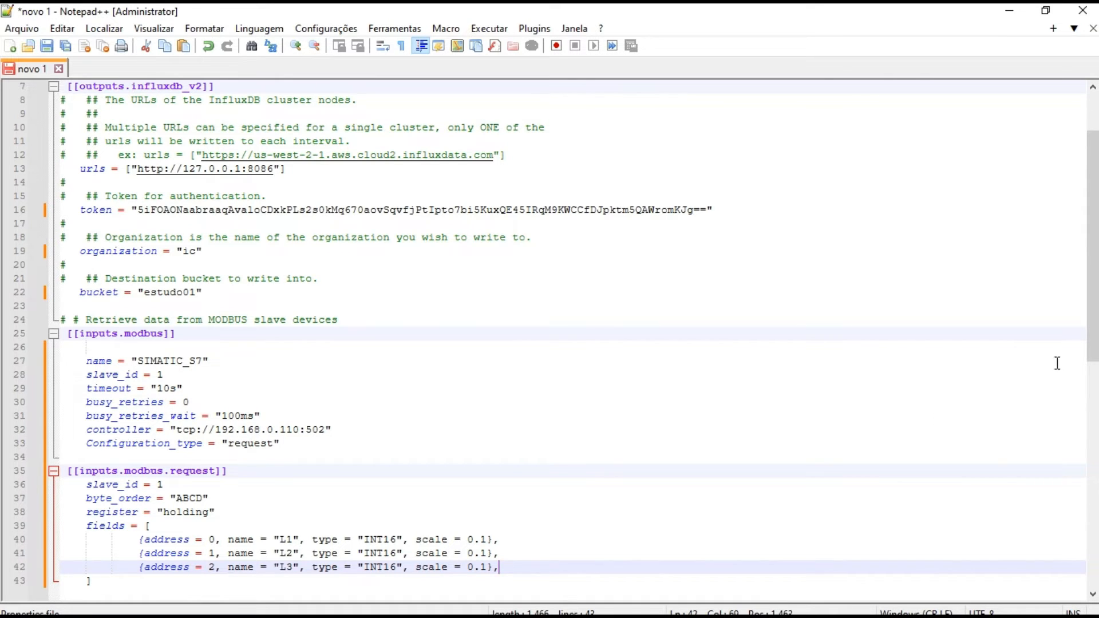
{"action": "left_click_drag", "start_coordinate": [1093, 344], "coordinate": [1092, 405]}
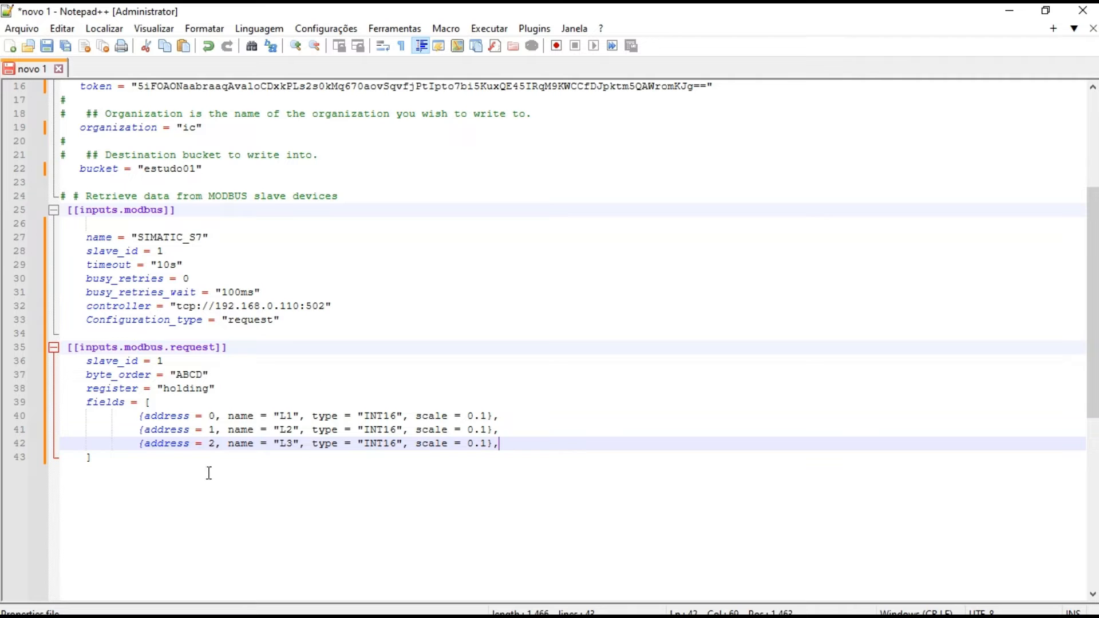
{"action": "left_click", "coordinate": [51, 48]}
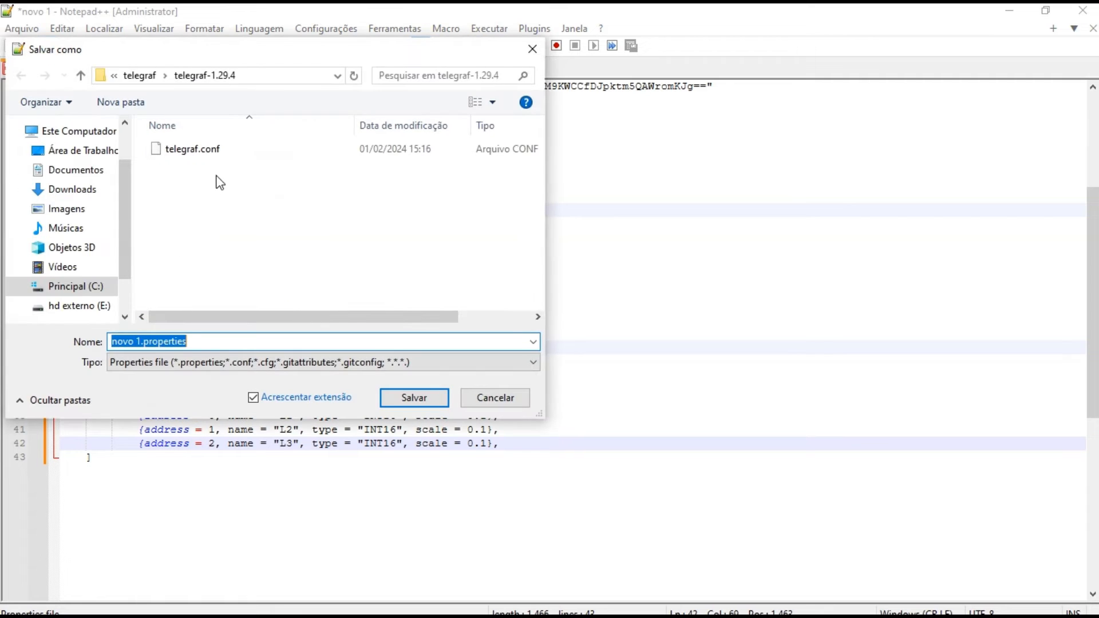
{"action": "left_click", "coordinate": [196, 152]}
{"action": "double_click", "coordinate": [118, 346]}
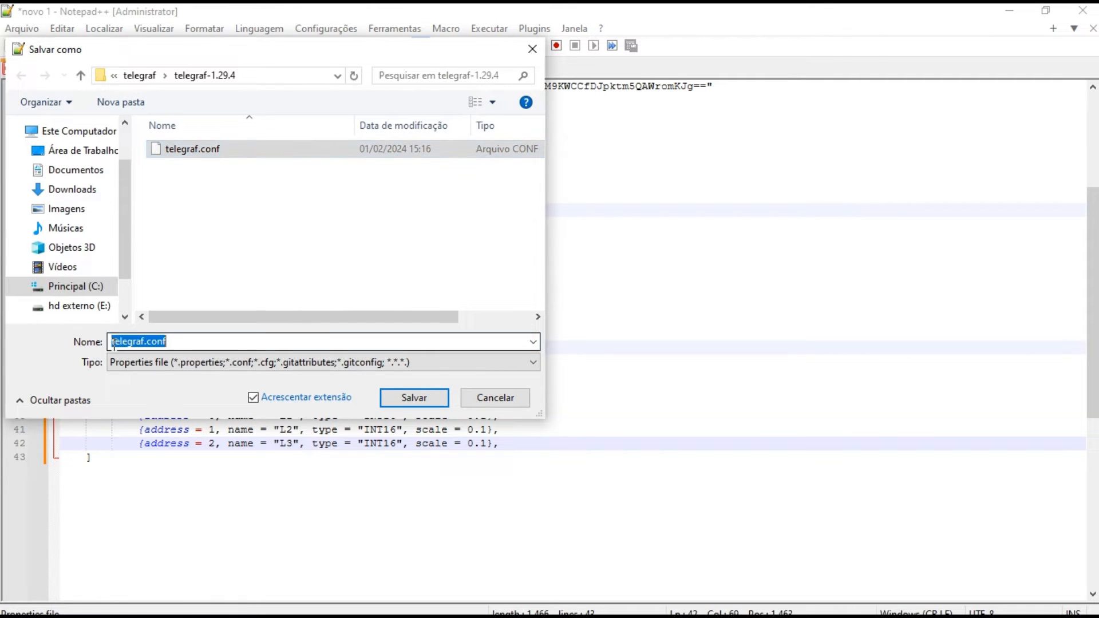
{"action": "left_click", "coordinate": [118, 346]}
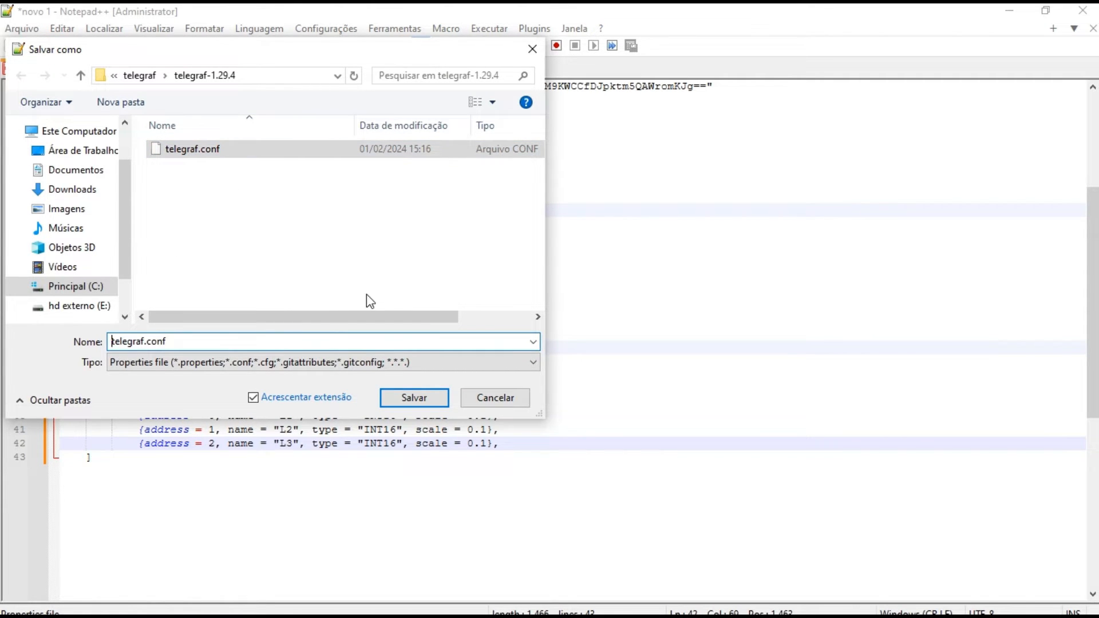
{"action": "type", "text": "my"}
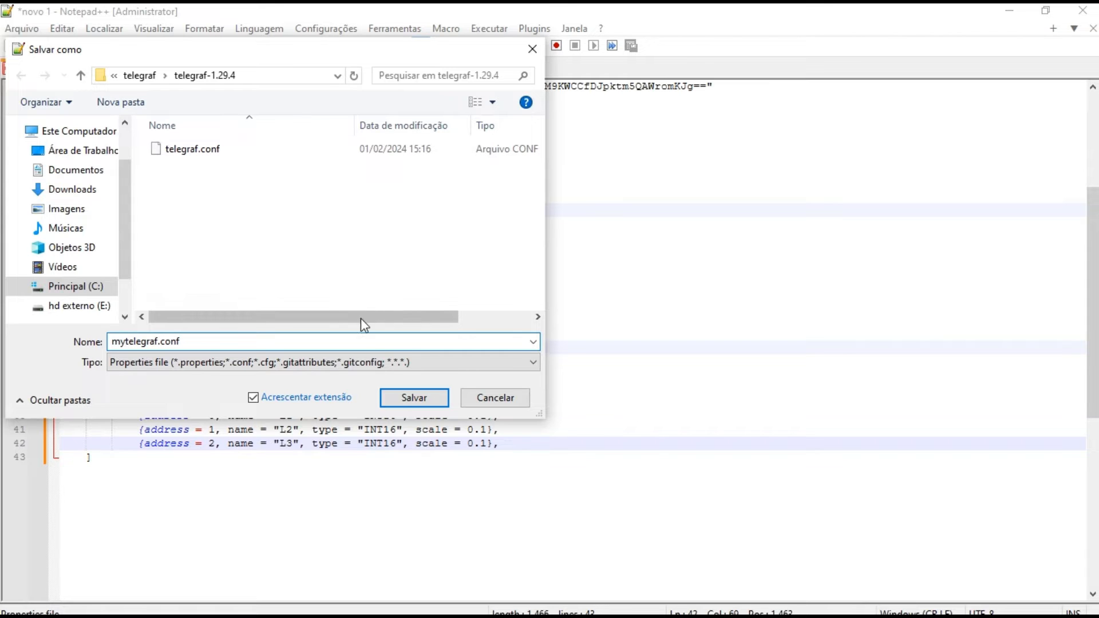
{"action": "left_click", "coordinate": [416, 406]}
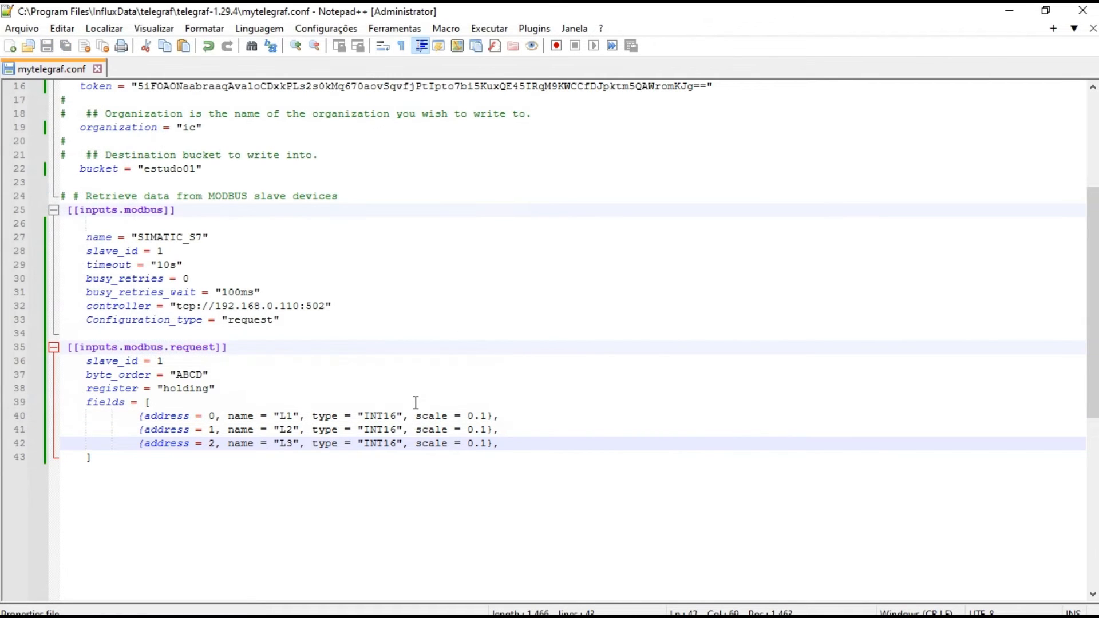
Switch to InfluxDB in the browser, open the estudo01 bucket in Data Explorer, and enlarge the query builder area
{"action": "scroll", "coordinate": [1095, 306], "scroll_direction": "up", "scroll_amount": 1}
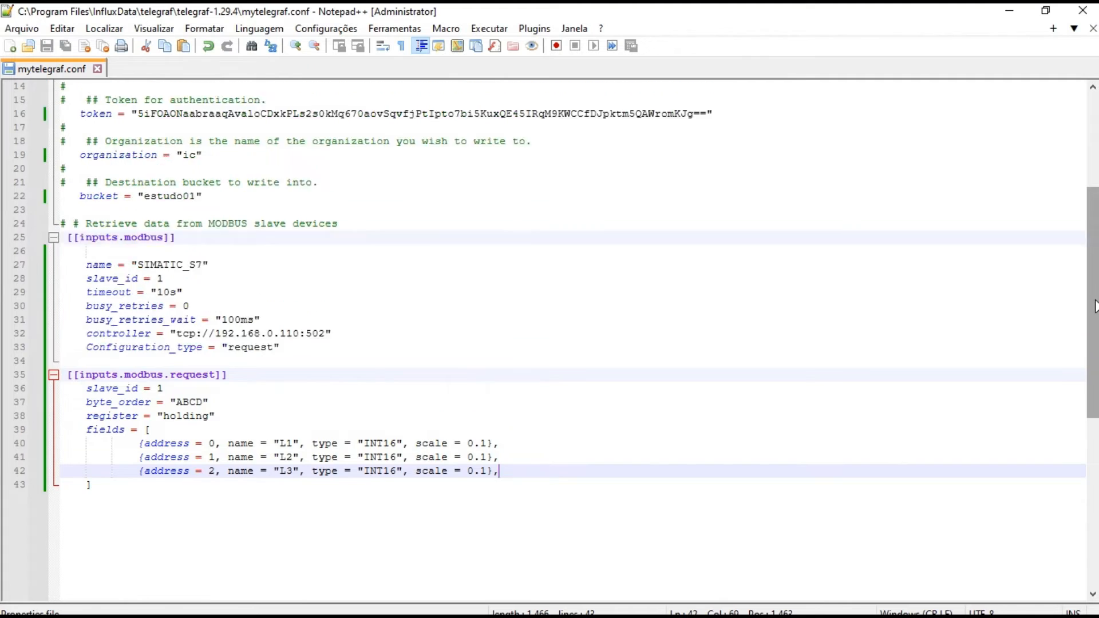
{"action": "scroll", "coordinate": [1095, 306], "scroll_direction": "up", "scroll_amount": 4}
{"action": "left_click", "coordinate": [1010, 11]}
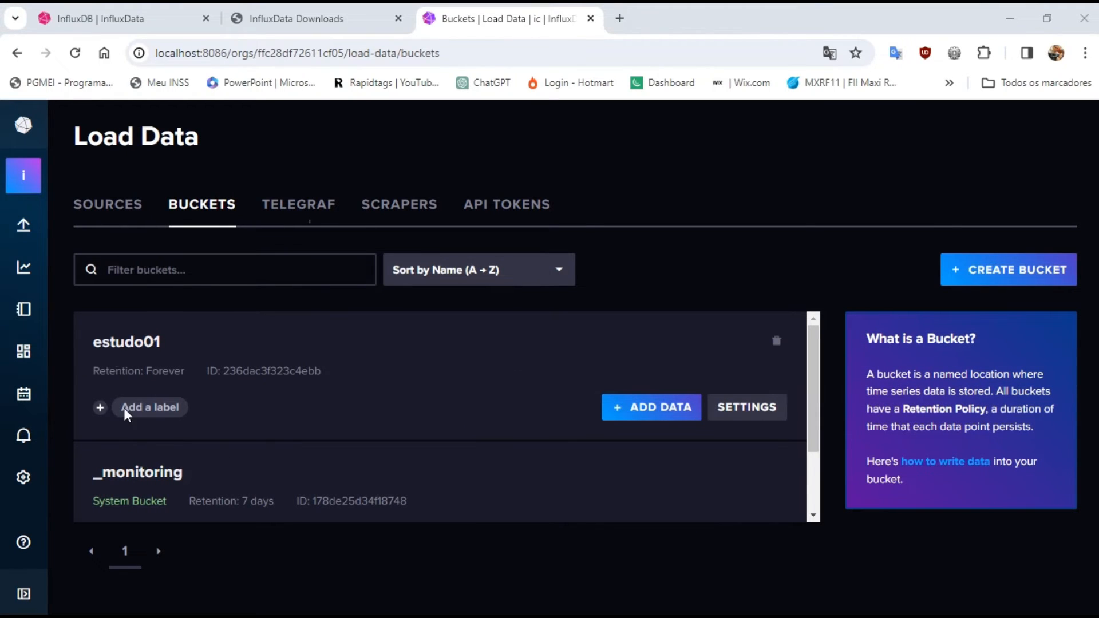
{"action": "left_click", "coordinate": [110, 342]}
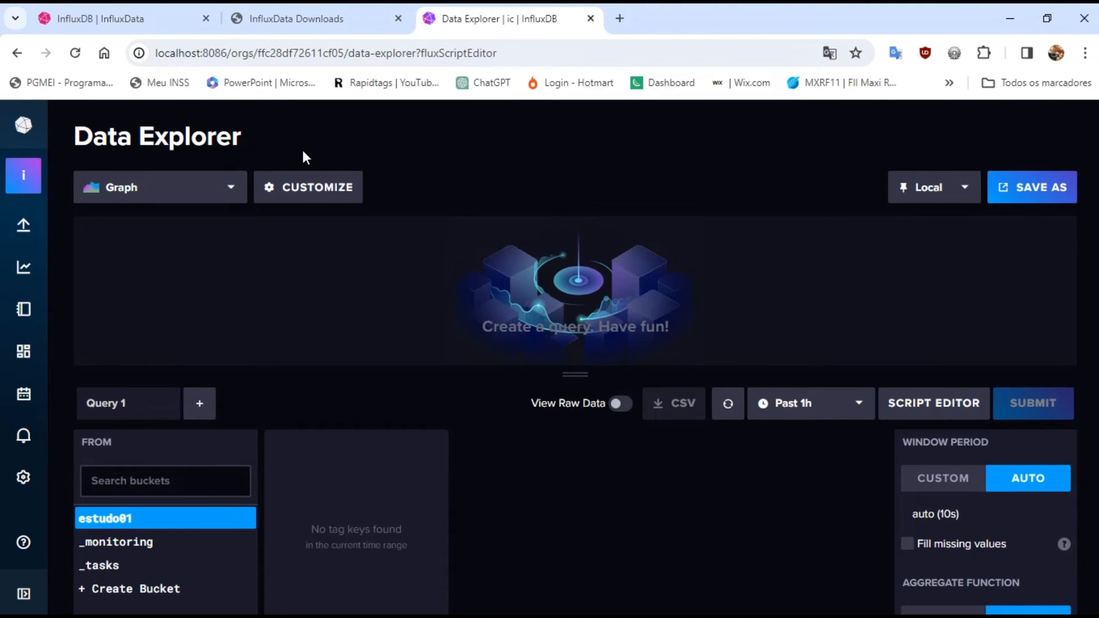
{"action": "left_click_drag", "start_coordinate": [578, 375], "coordinate": [576, 309]}
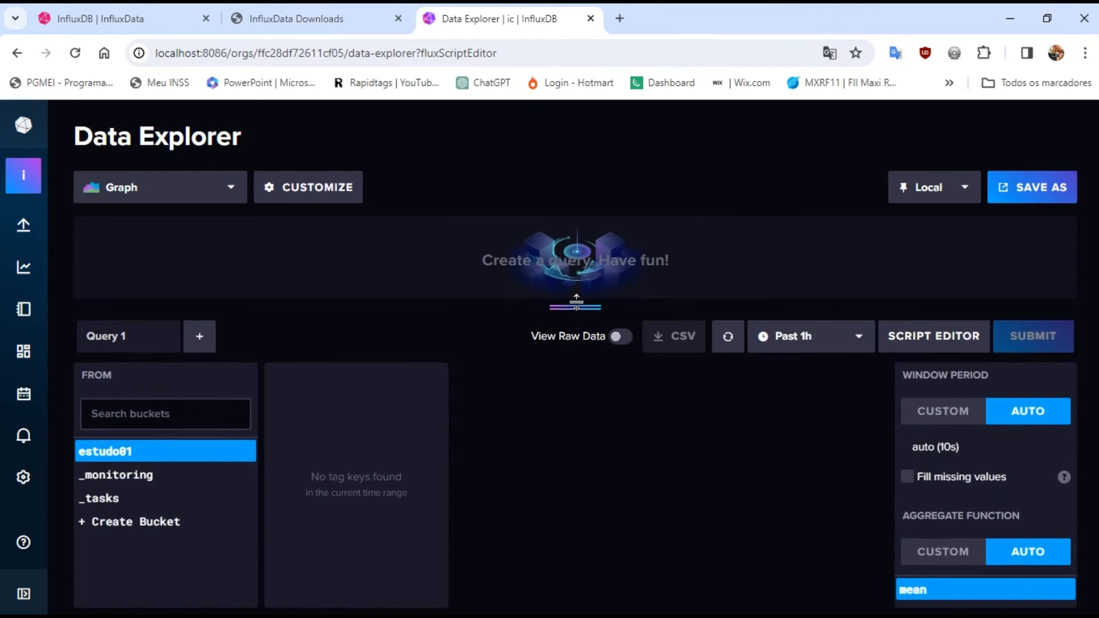
Check the _monitoring, _tasks and estudo01 buckets for tag keys, leaving estudo01 selected
{"action": "left_click", "coordinate": [117, 478]}
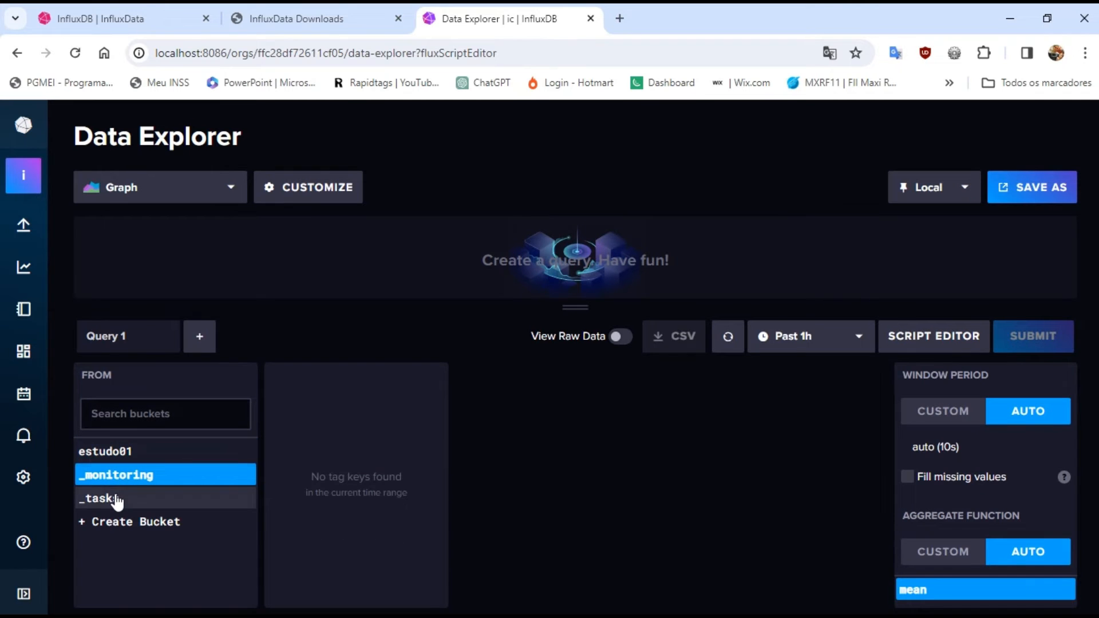
{"action": "left_click", "coordinate": [117, 499]}
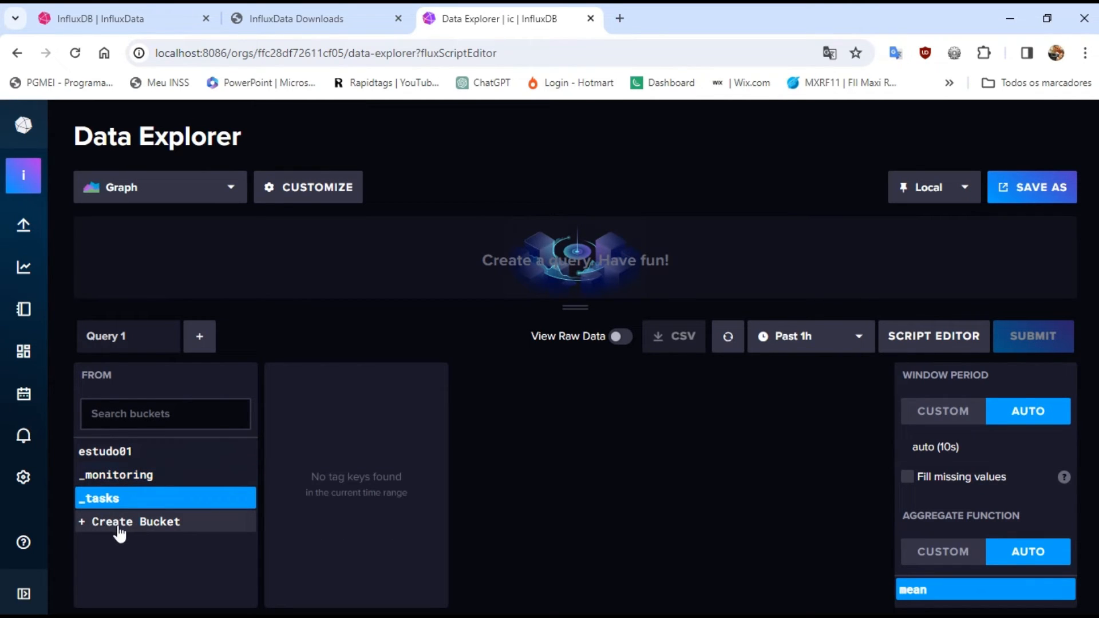
{"action": "left_click", "coordinate": [112, 453]}
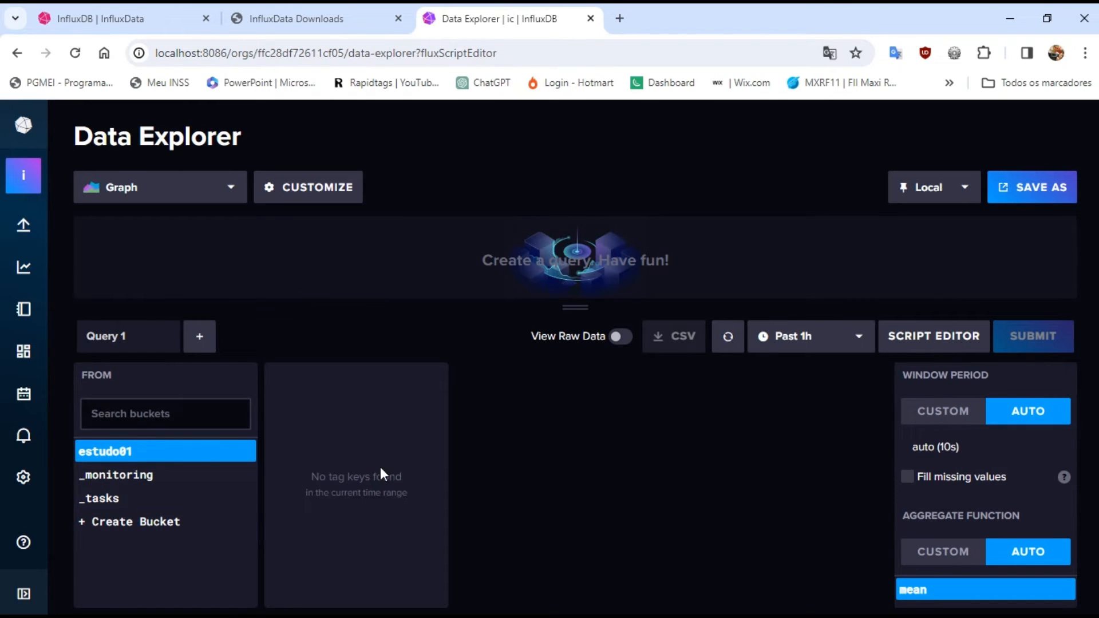
{"action": "left_click", "coordinate": [114, 479]}
{"action": "left_click", "coordinate": [119, 453]}
Reload the Data Explorer page, dismiss the translation popup, and enlarge the query builder area again
{"action": "left_click", "coordinate": [78, 63]}
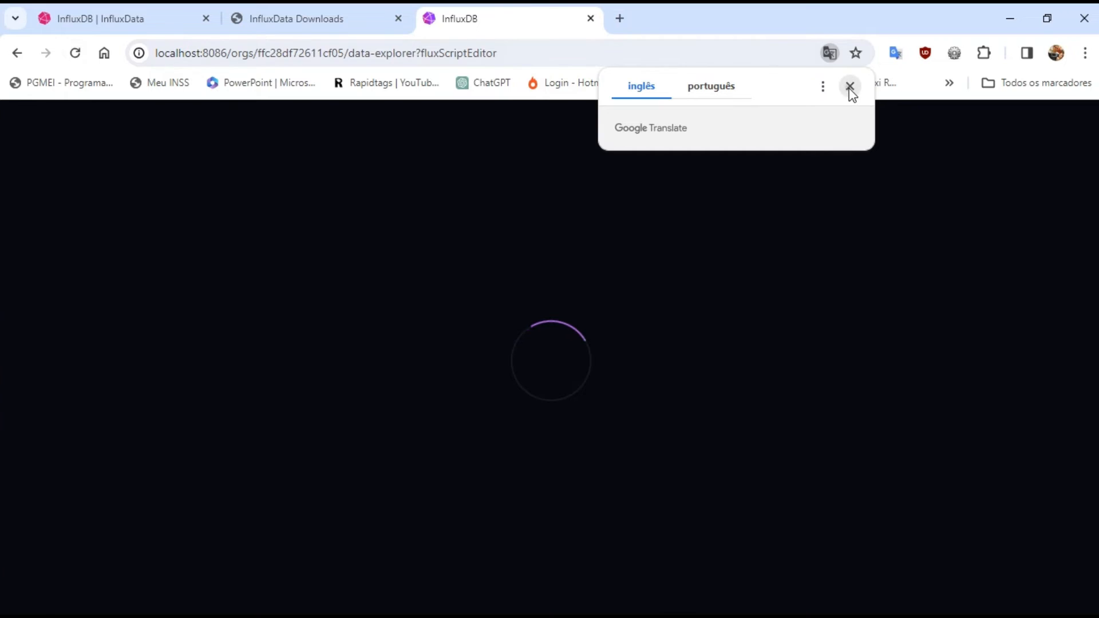
{"action": "left_click", "coordinate": [849, 87]}
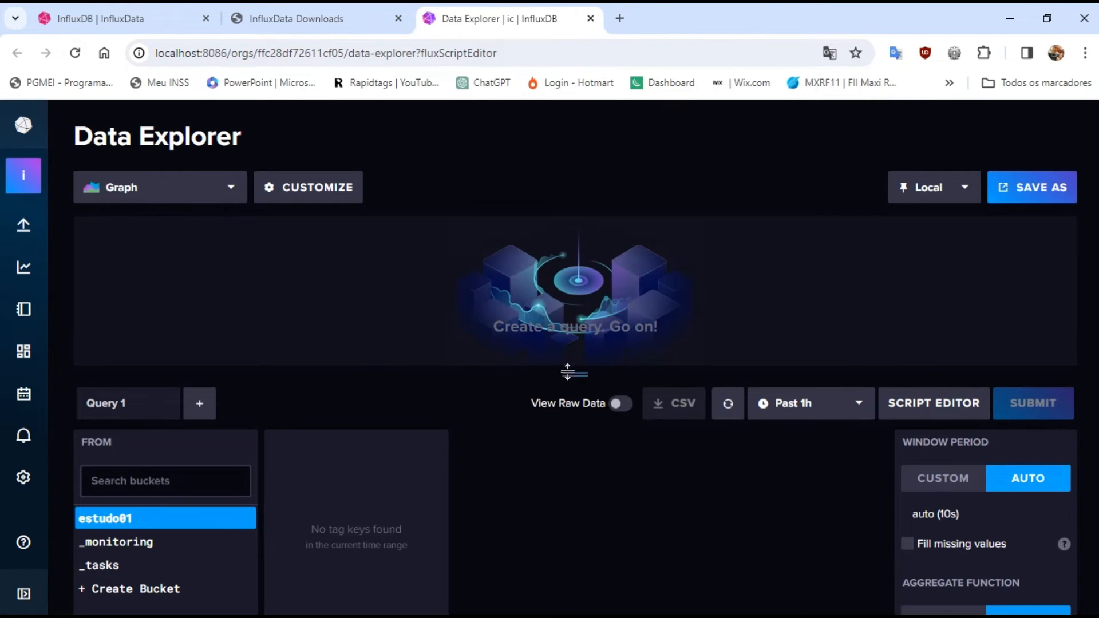
{"action": "left_click_drag", "start_coordinate": [568, 372], "coordinate": [566, 311]}
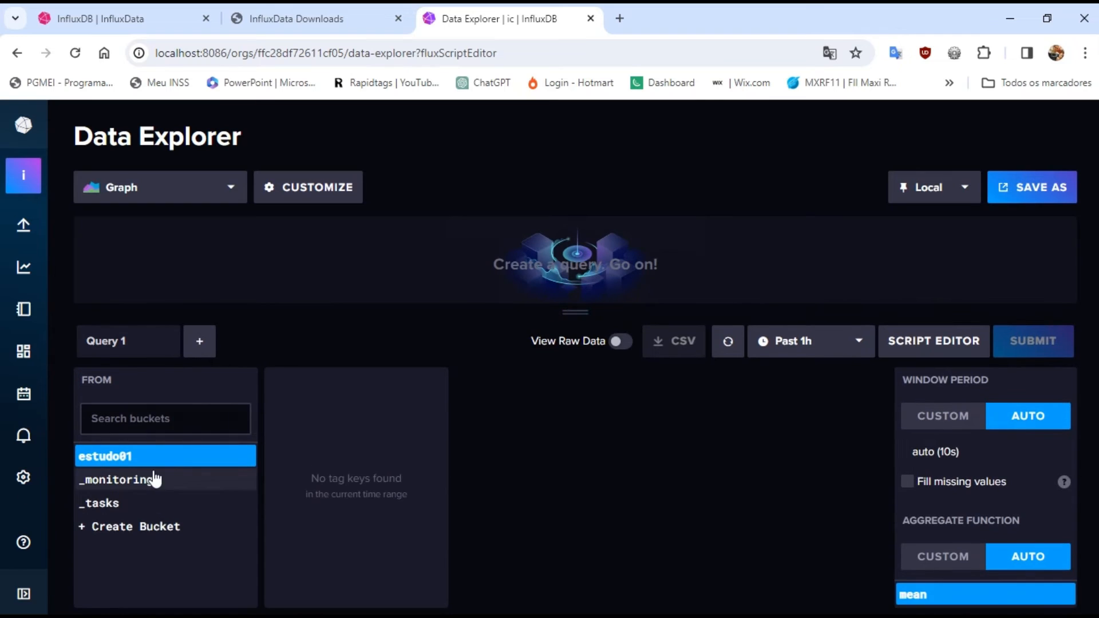
Set the query's time range to Past 1m and refresh the estudo01 results
{"action": "left_click", "coordinate": [729, 344]}
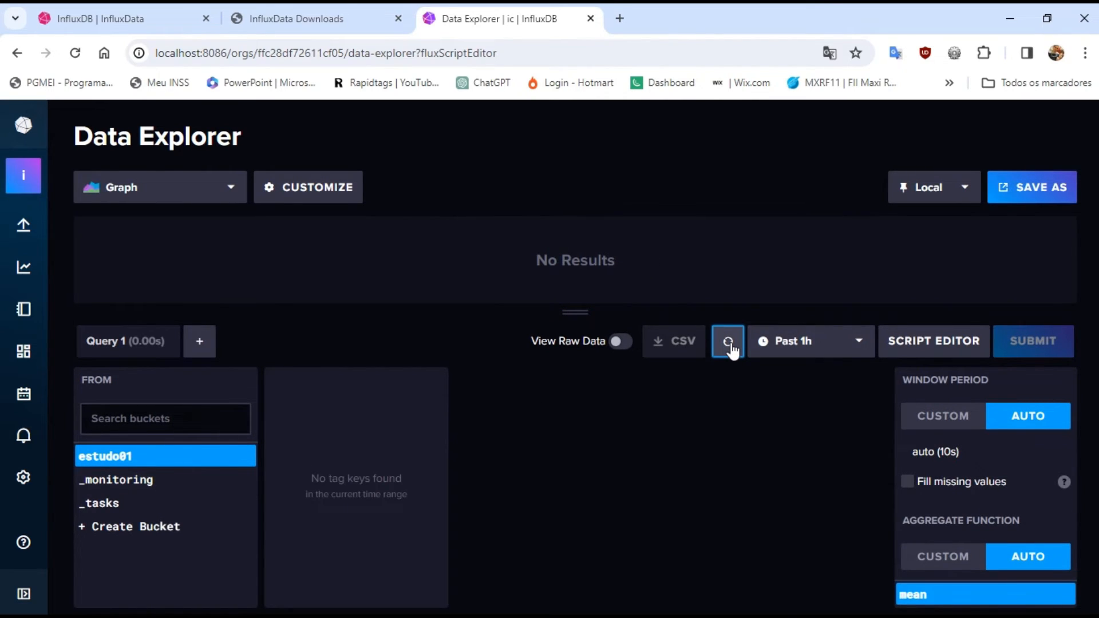
{"action": "left_click", "coordinate": [853, 350]}
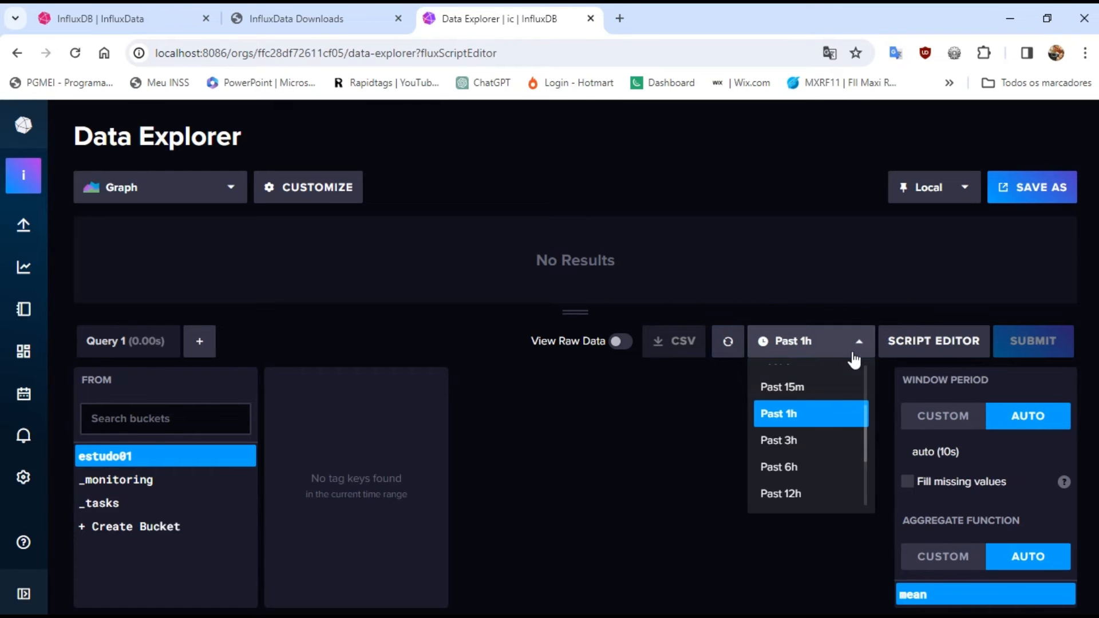
{"action": "left_click_drag", "start_coordinate": [866, 440], "coordinate": [866, 401]}
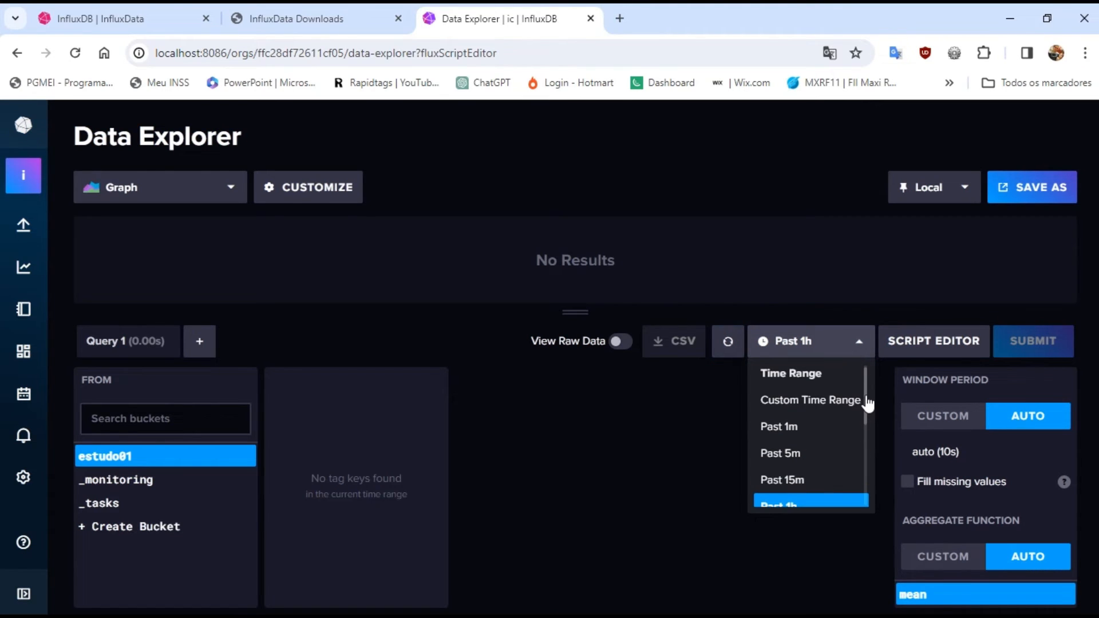
{"action": "left_click", "coordinate": [791, 428]}
{"action": "left_click", "coordinate": [733, 352]}
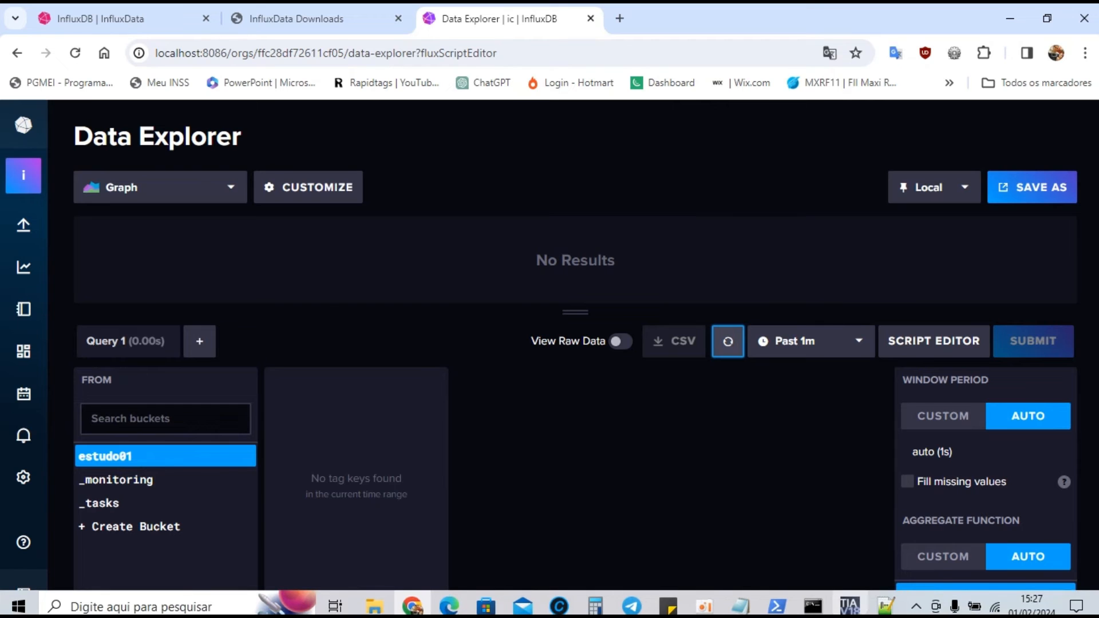
Switch to TIA Portal, examine the live L1 and L2 conversion outputs and the MB_SERVER block in Main [OB1], and return to InfluxDB
{"action": "left_click", "coordinate": [850, 606]}
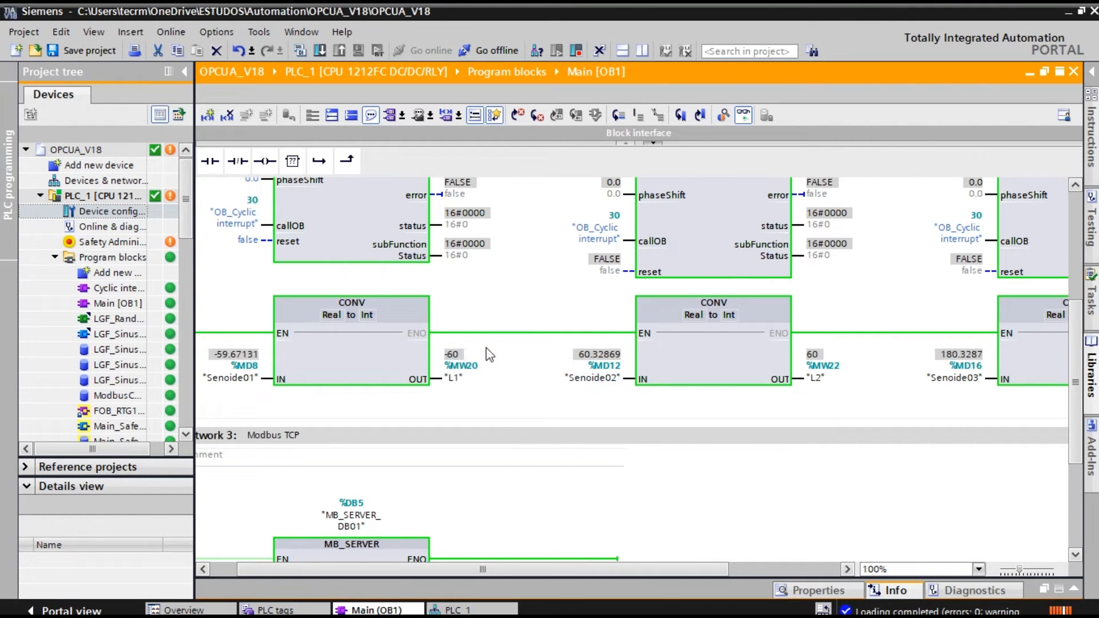
{"action": "scroll", "coordinate": [387, 438], "scroll_direction": "down", "scroll_amount": 5}
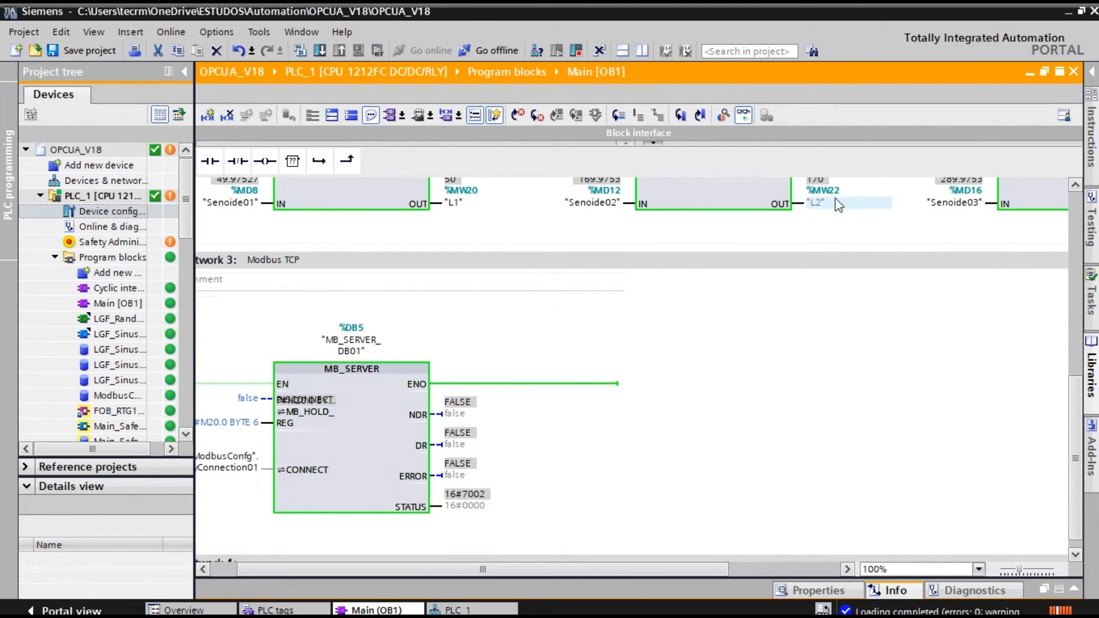
{"action": "scroll", "coordinate": [860, 216], "scroll_direction": "up", "scroll_amount": 3}
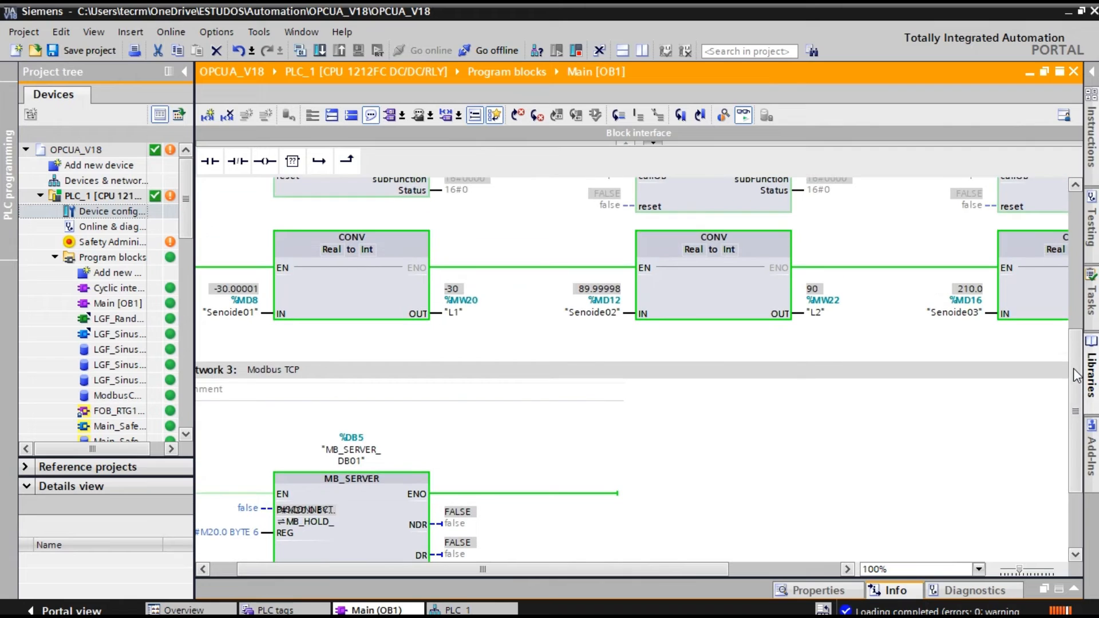
{"action": "left_click", "coordinate": [1069, 12]}
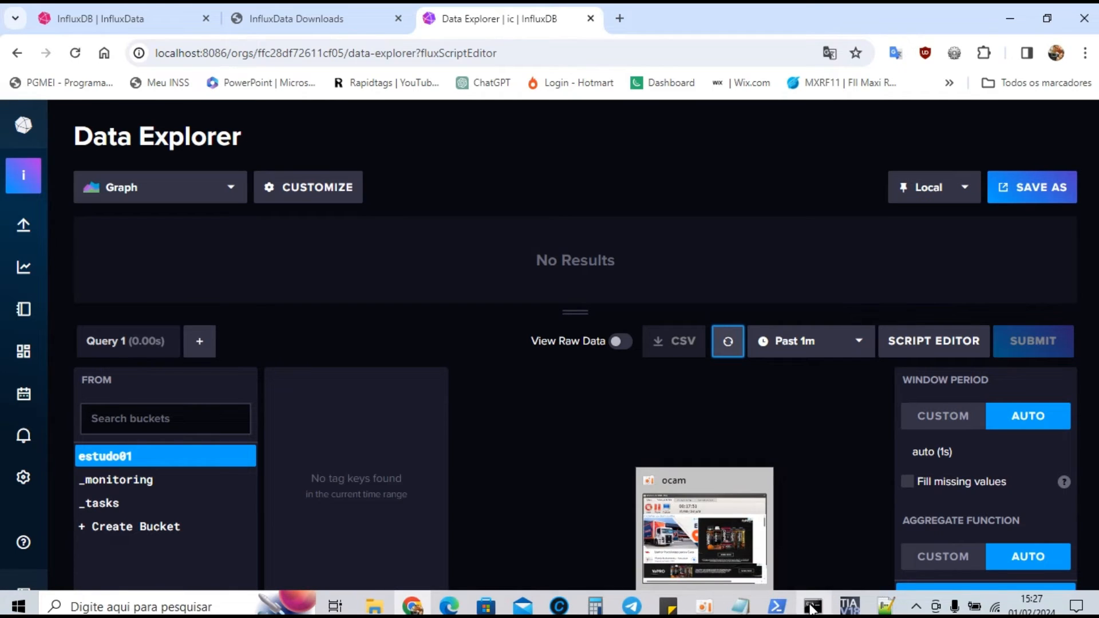
Switch to File Explorer, copy the full path of the telegraf-1.29.4 folder, and minimize the window
{"action": "left_click", "coordinate": [374, 606]}
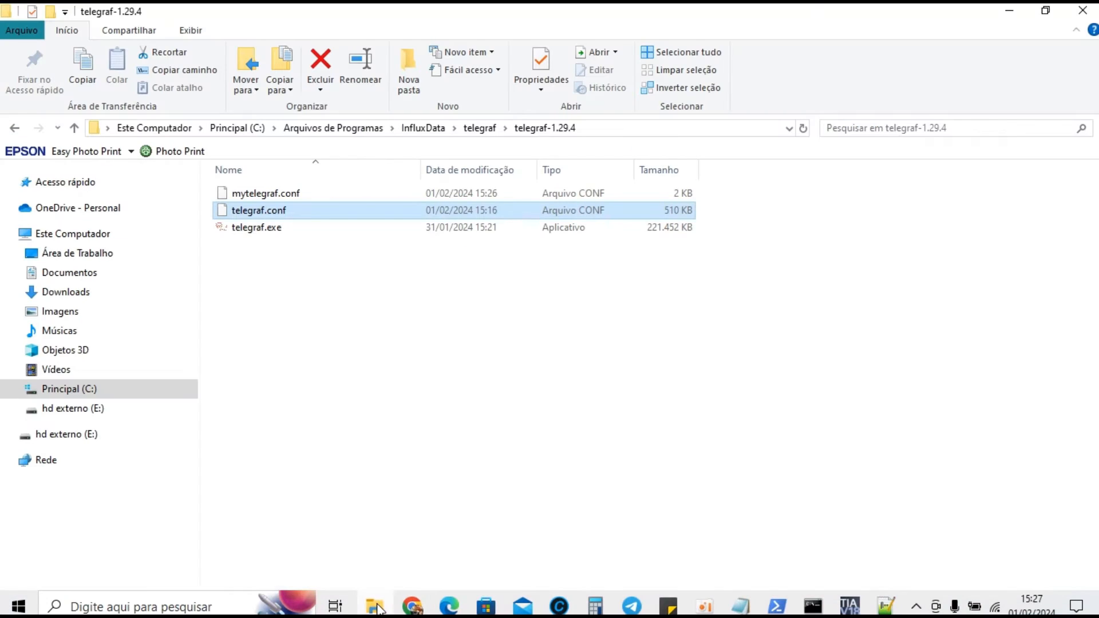
{"action": "left_click", "coordinate": [586, 127]}
{"action": "key", "text": "ctrl+c"}
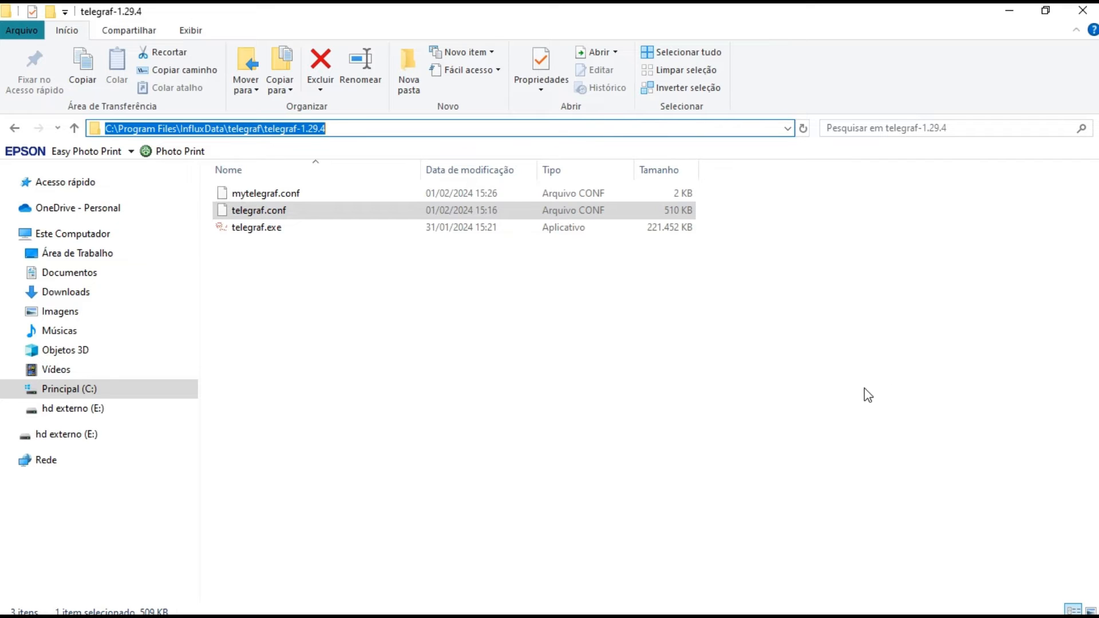
{"action": "left_click", "coordinate": [1004, 10]}
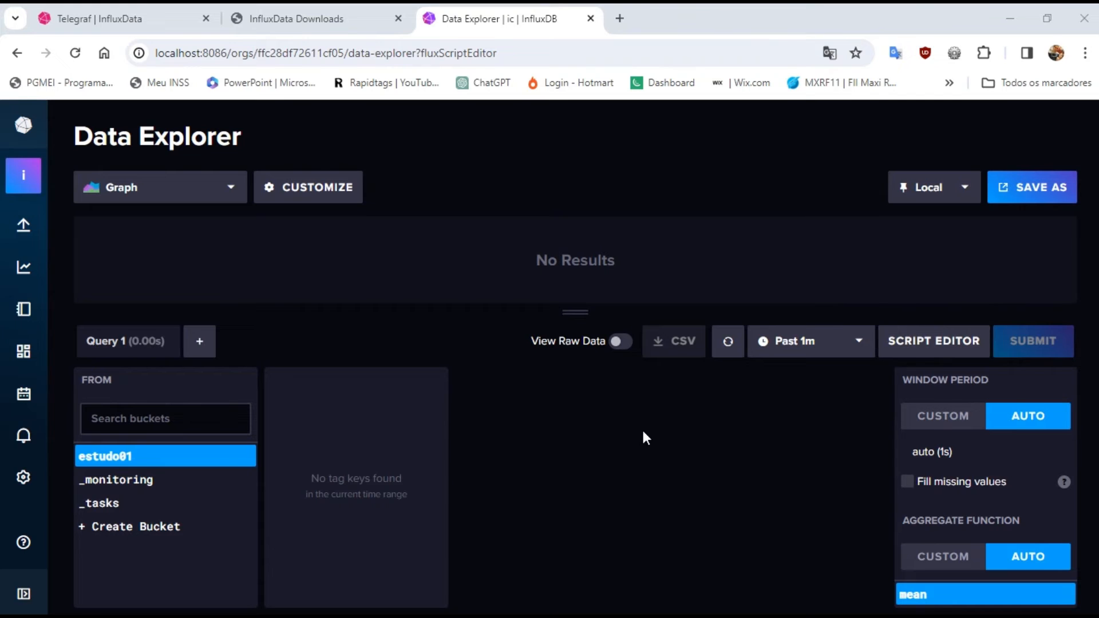
Open a Windows command prompt and change the directory to C:\Program Files\InfluxData\telegraf\telegraf-1.29.4
{"action": "key", "text": "super"}
{"action": "key", "text": "super"}
{"action": "key", "text": "super+r"}
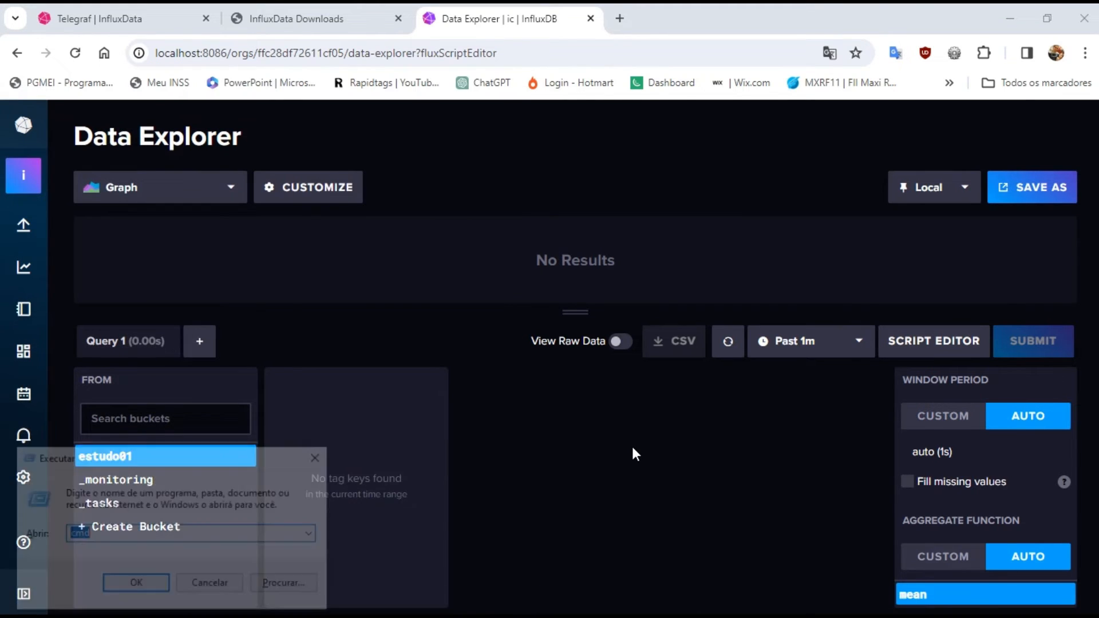
{"action": "key", "text": "Return"}
{"action": "type", "text": "cd"}
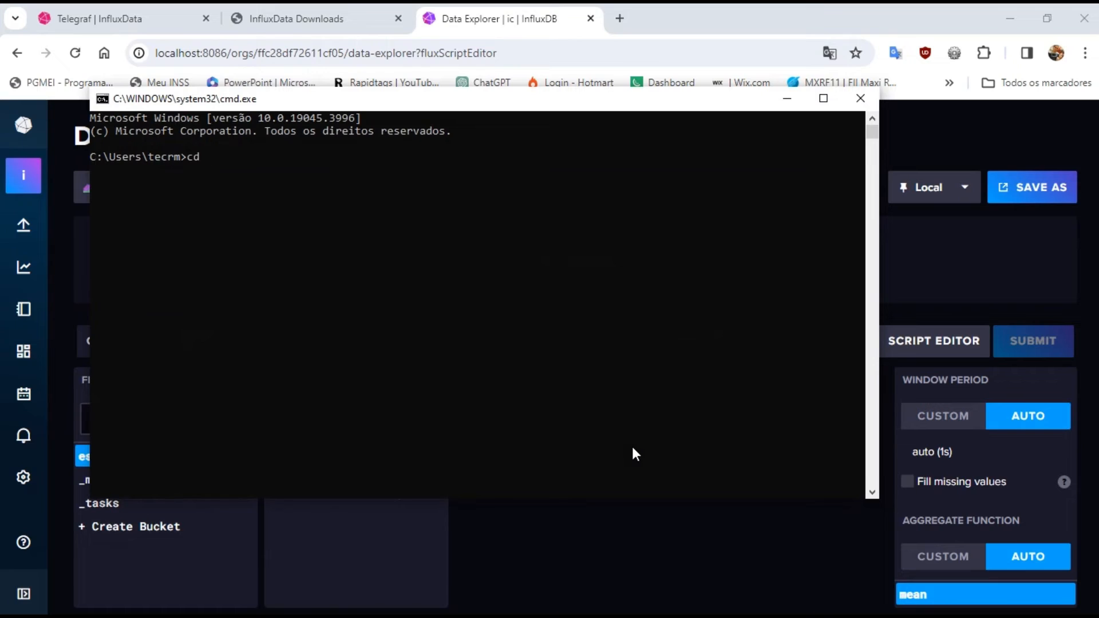
{"action": "key", "text": "ctrl+v"}
{"action": "key", "text": "Return"}
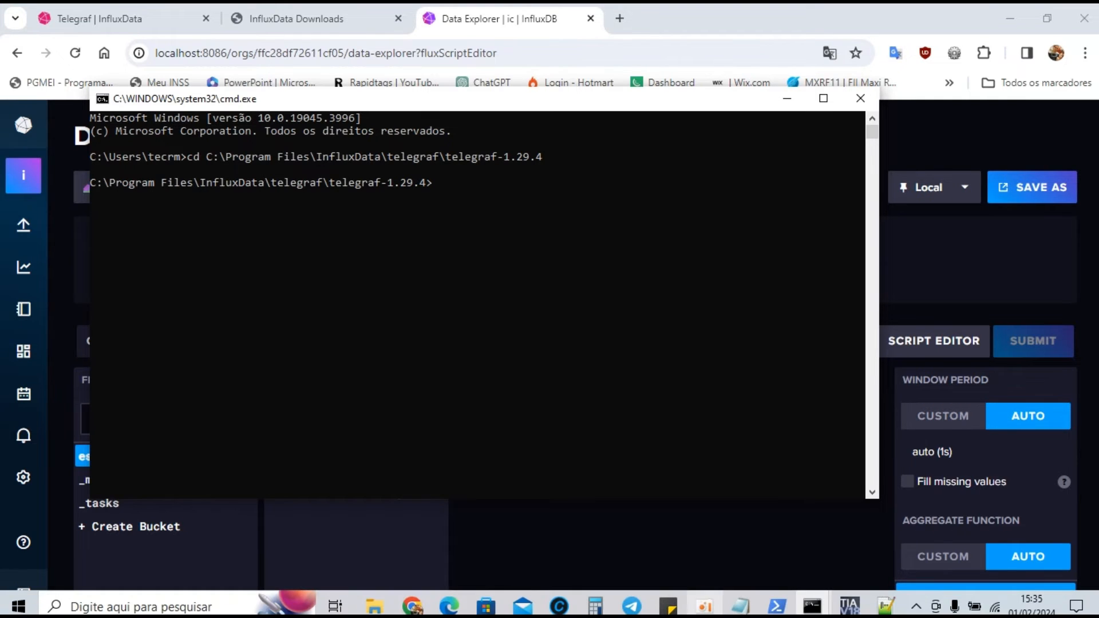
Check the configuration file names in File Explorer's telegraf-1.29.4 folder, and return to the new command prompt window
{"action": "mouse_move", "coordinate": [376, 609]}
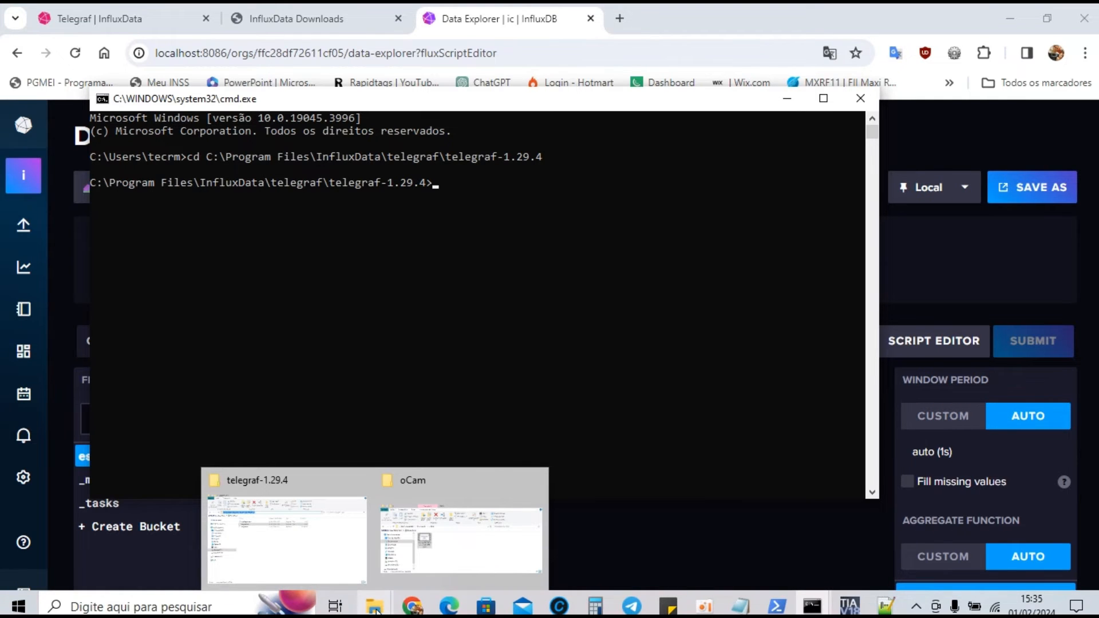
{"action": "left_click", "coordinate": [300, 536]}
{"action": "left_click", "coordinate": [328, 270]}
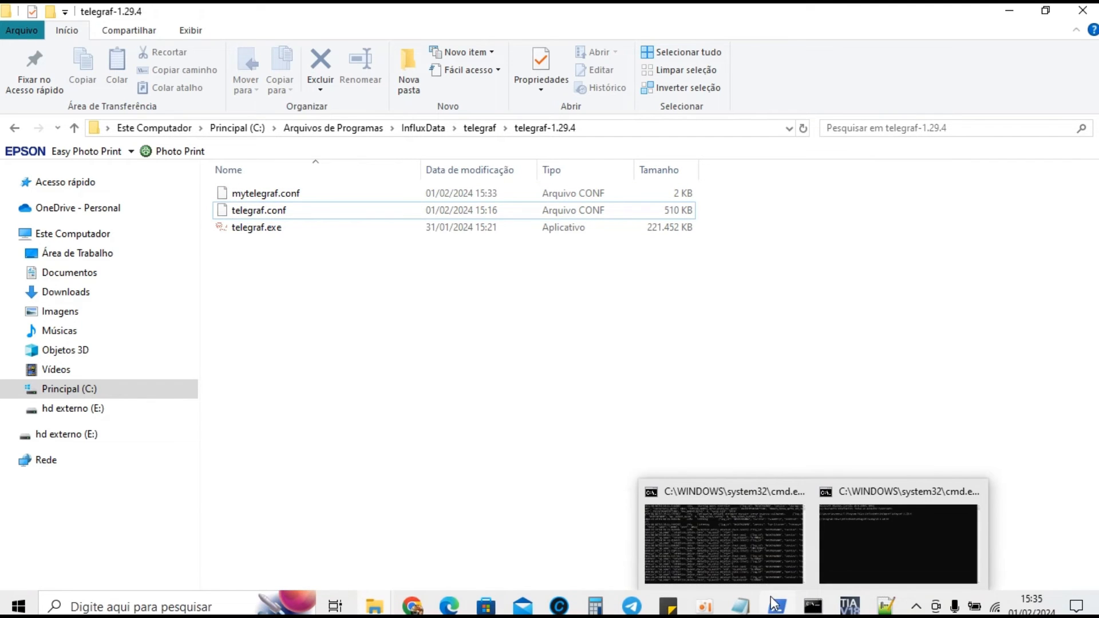
{"action": "left_click", "coordinate": [868, 548]}
{"action": "left_click", "coordinate": [486, 184]}
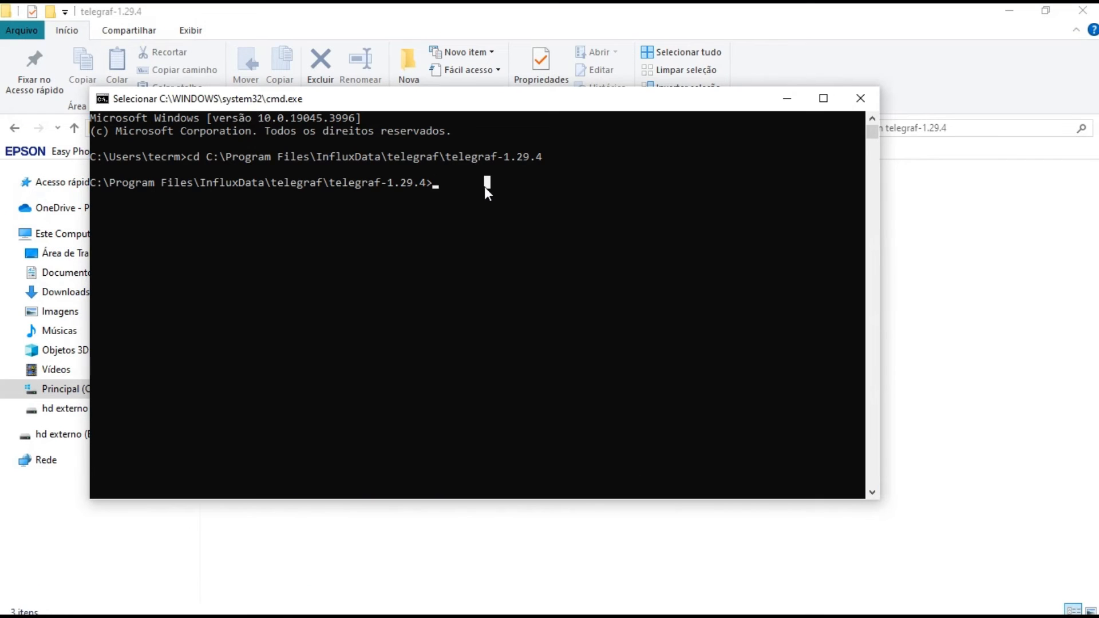
Start Telegraf with the custom configuration by running telegraf --config mytelegraf.conf
{"action": "type", "text": "telegraf --"}
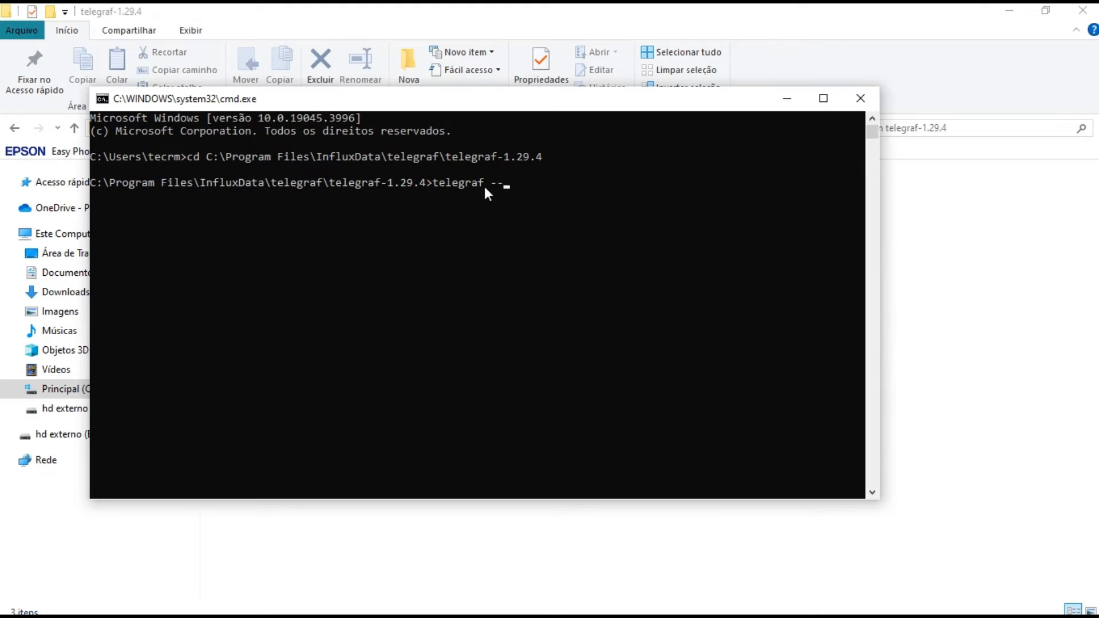
{"action": "type", "text": "config mytelegraf.conf"}
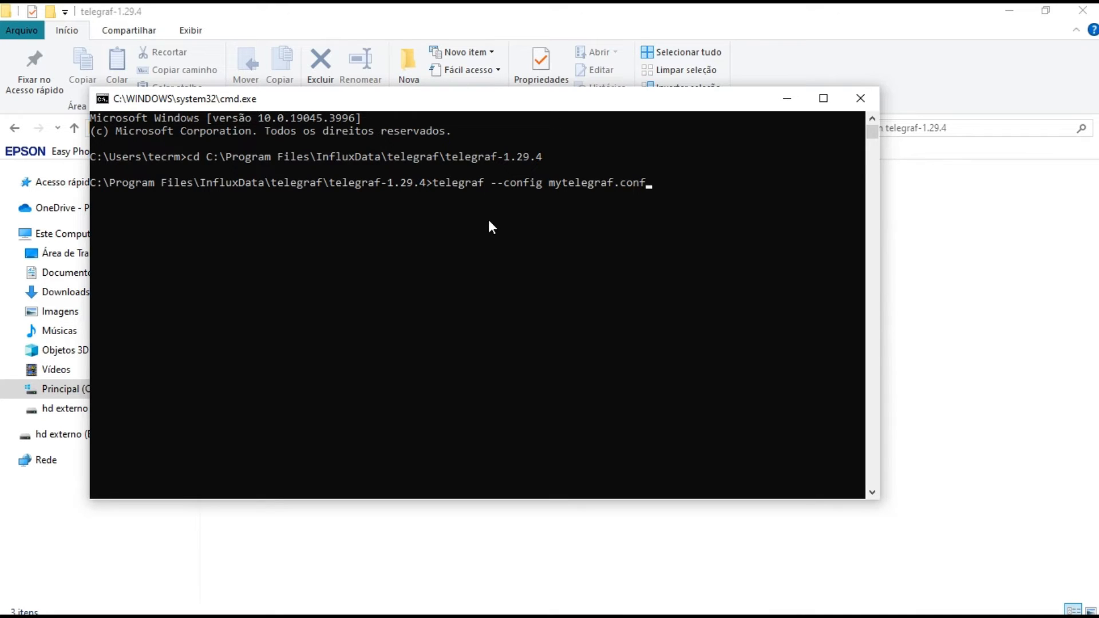
{"action": "key", "text": "Return"}
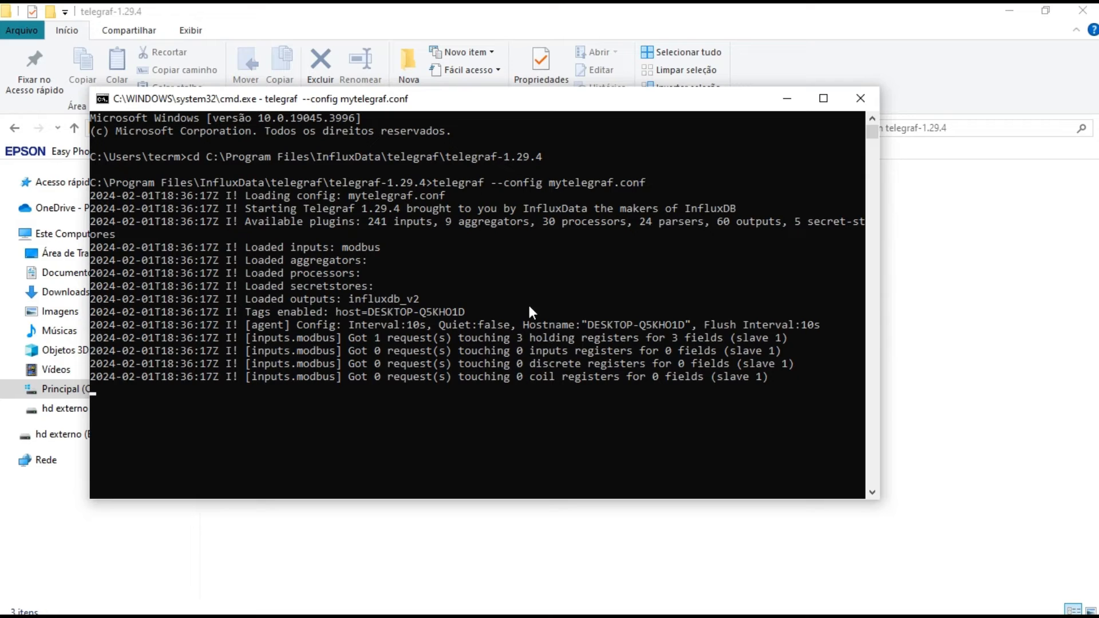
Minimize the command prompt, switch to the InfluxDB Data Explorer in Chrome, and reload the estudo01 bucket's data
{"action": "left_click", "coordinate": [787, 98]}
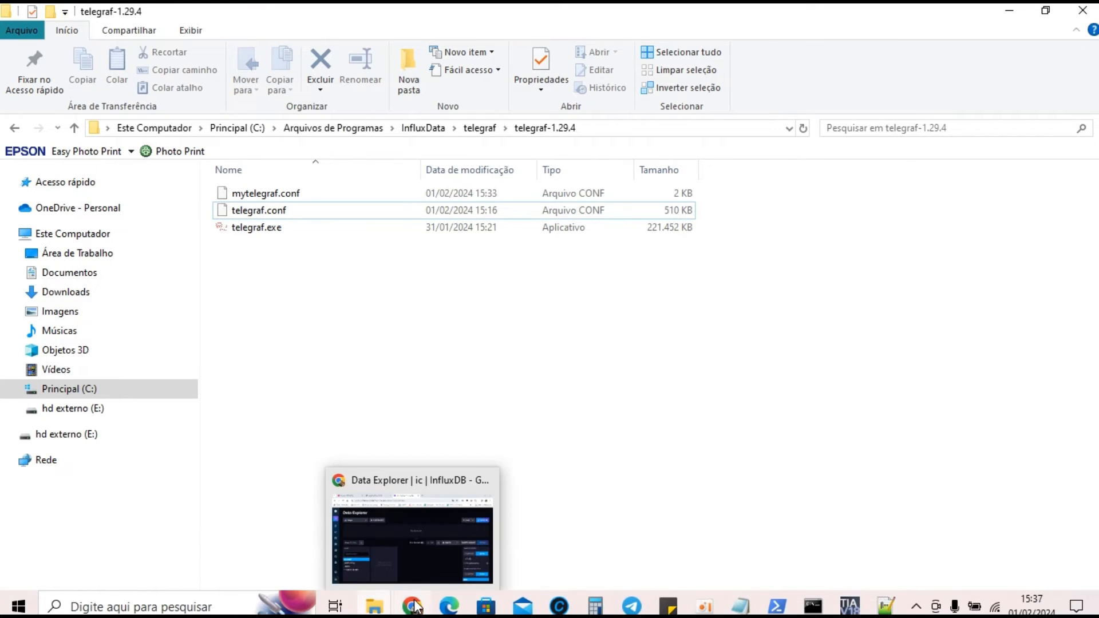
{"action": "left_click", "coordinate": [415, 605]}
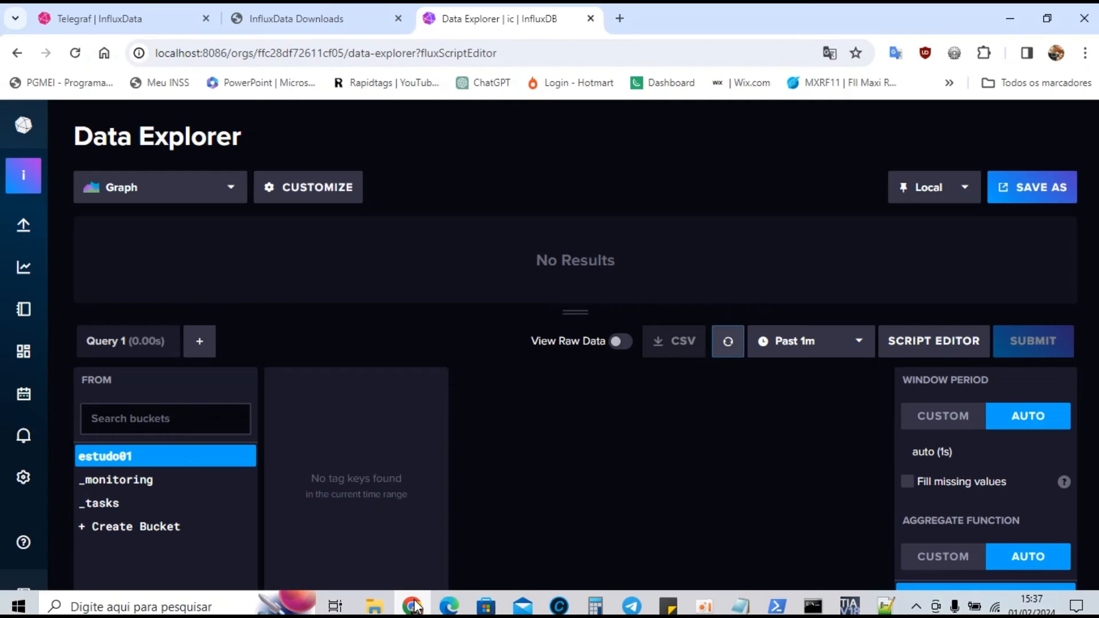
{"action": "left_click", "coordinate": [111, 456]}
{"action": "left_click", "coordinate": [727, 355]}
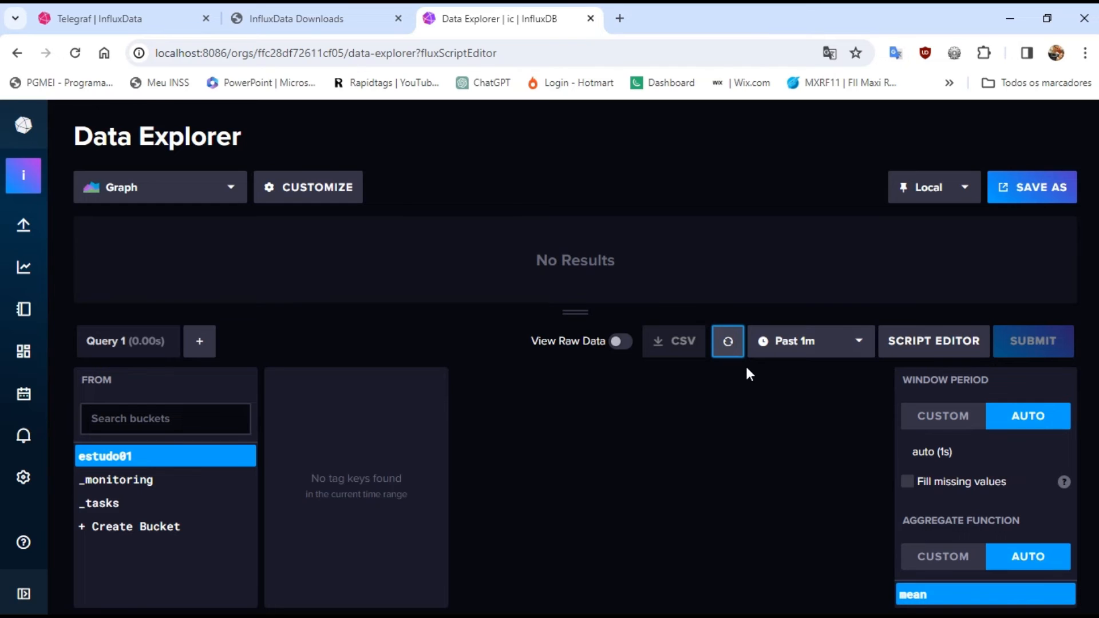
{"action": "left_click", "coordinate": [77, 56]}
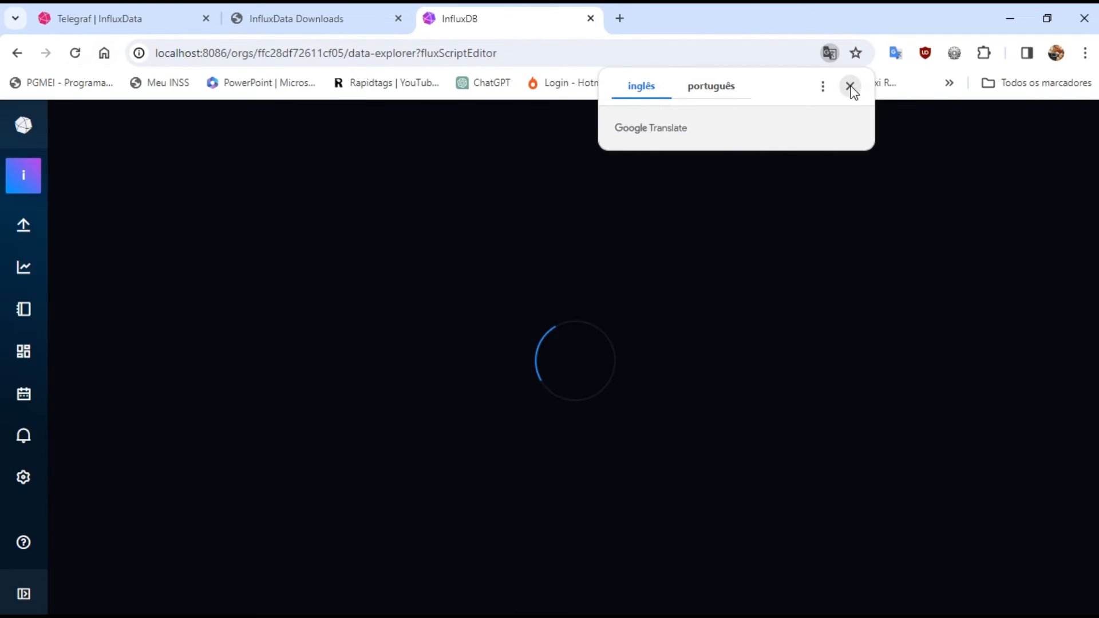
{"action": "left_click", "coordinate": [850, 86]}
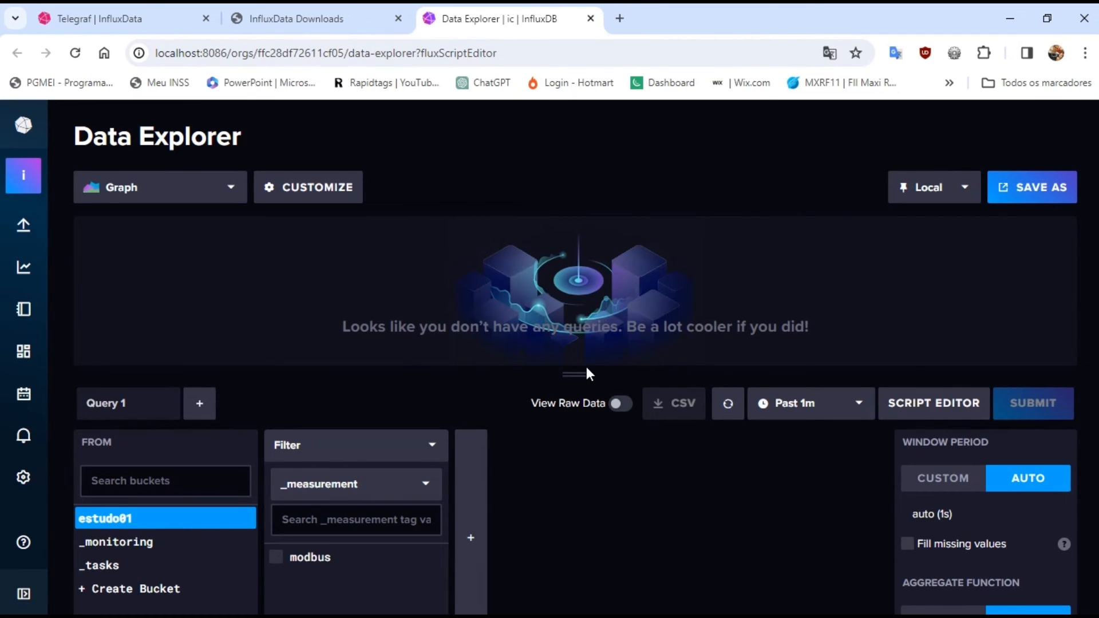
Filter the estudo01 query by the modbus measurement and the fields L1, L2 and L3, leaving the host filter unselected
{"action": "left_click_drag", "start_coordinate": [576, 376], "coordinate": [578, 285]}
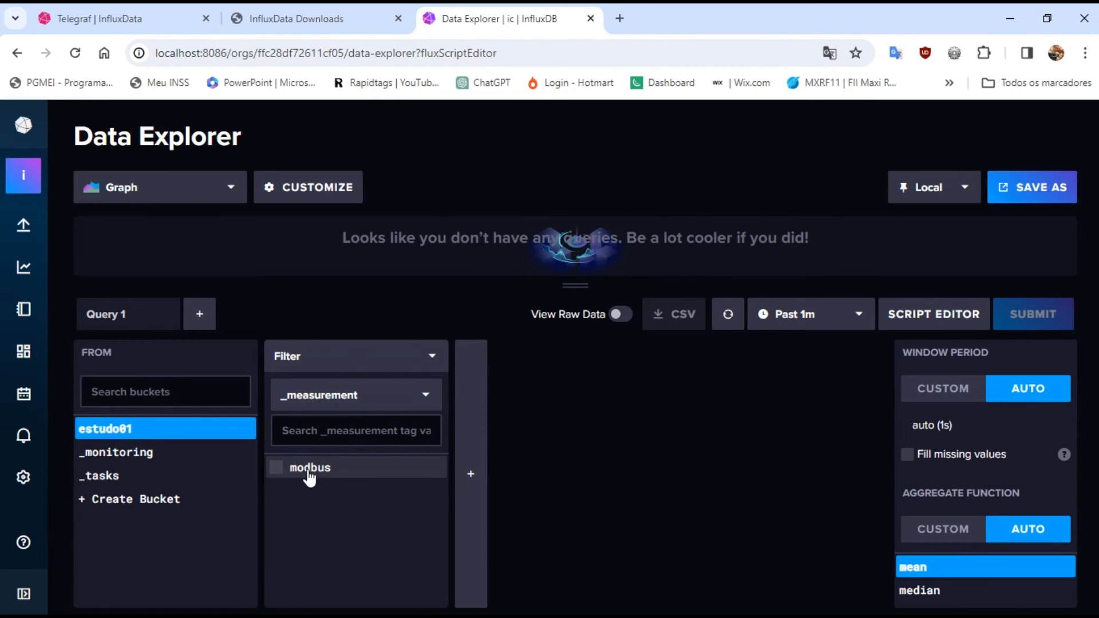
{"action": "left_click", "coordinate": [280, 471]}
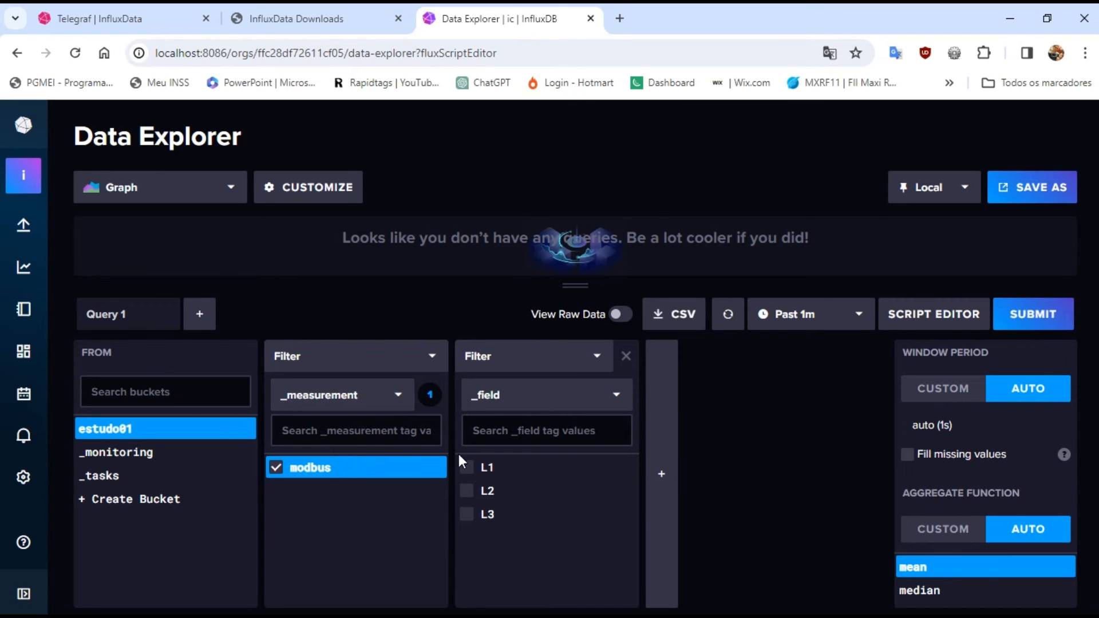
{"action": "left_click", "coordinate": [468, 469]}
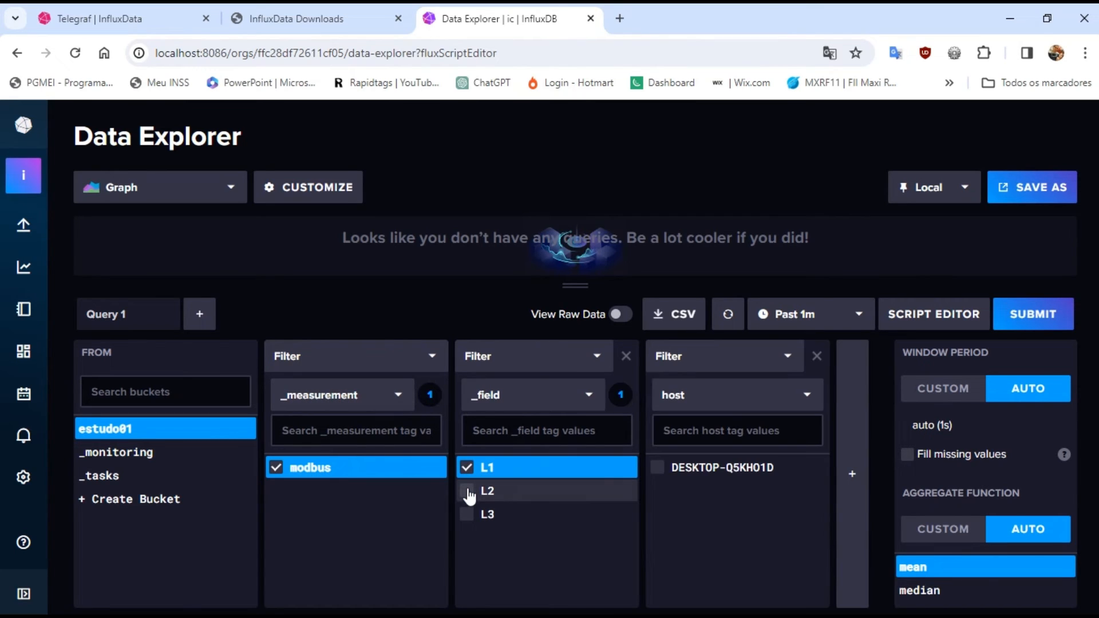
{"action": "left_click", "coordinate": [468, 491]}
{"action": "left_click", "coordinate": [469, 516]}
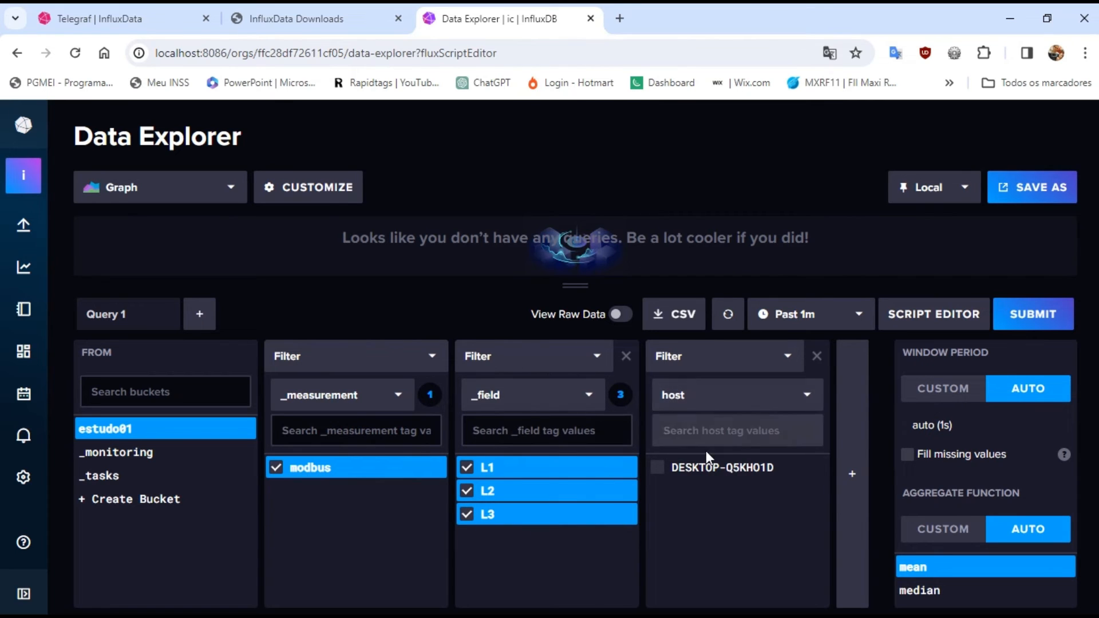
{"action": "left_click", "coordinate": [659, 469]}
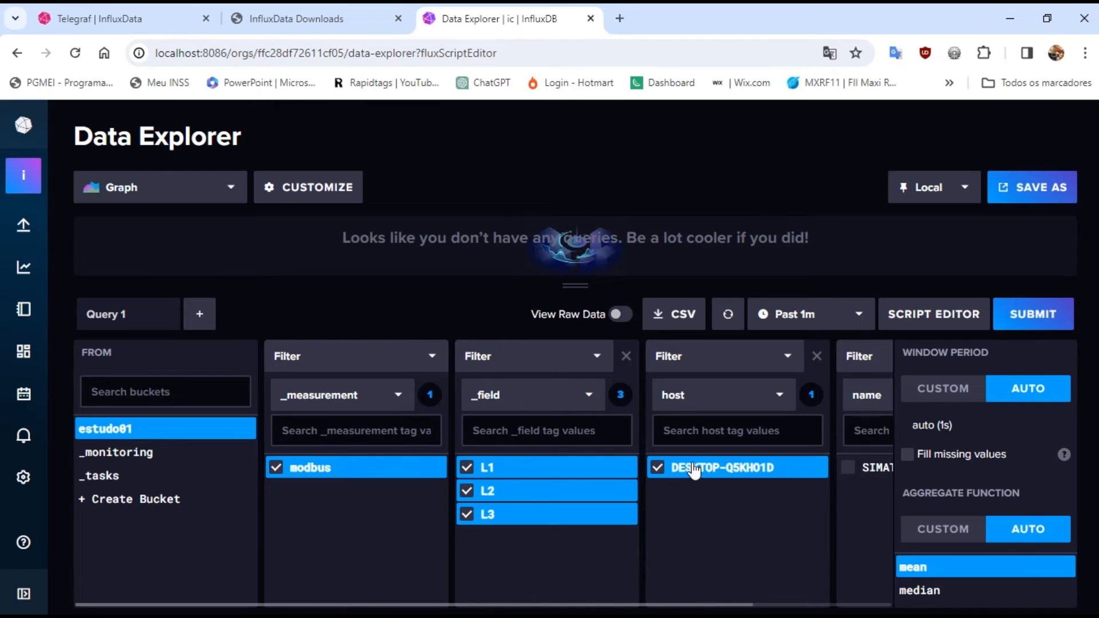
{"action": "left_click", "coordinate": [659, 469]}
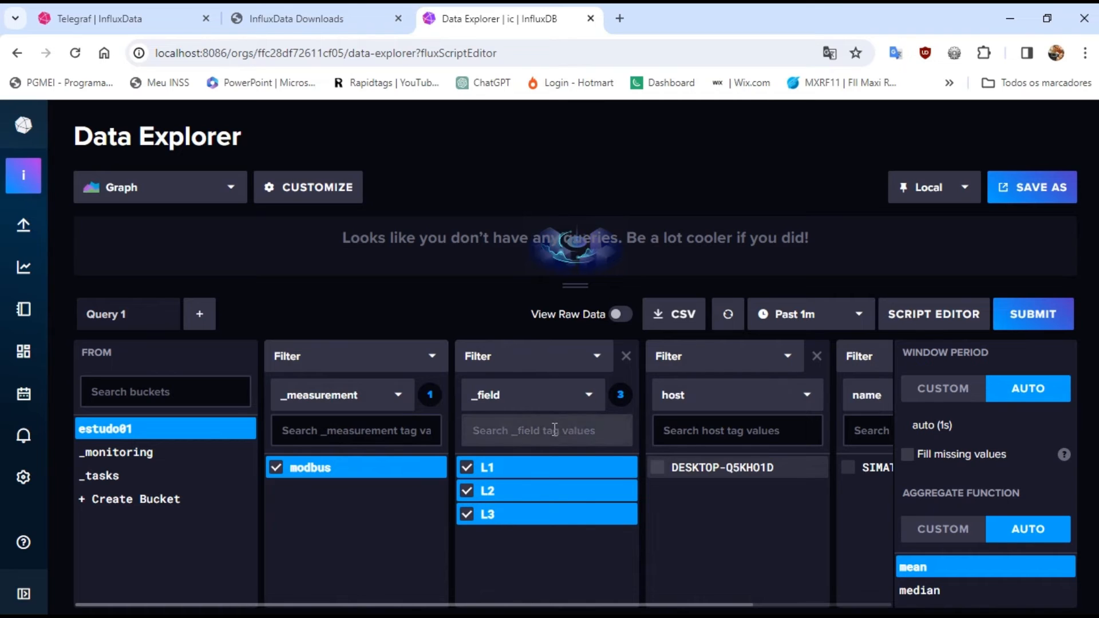
Enlarge the chart area, set the visualization type to Band, and submit the query for the past 1m
{"action": "left_click_drag", "start_coordinate": [566, 285], "coordinate": [557, 381]}
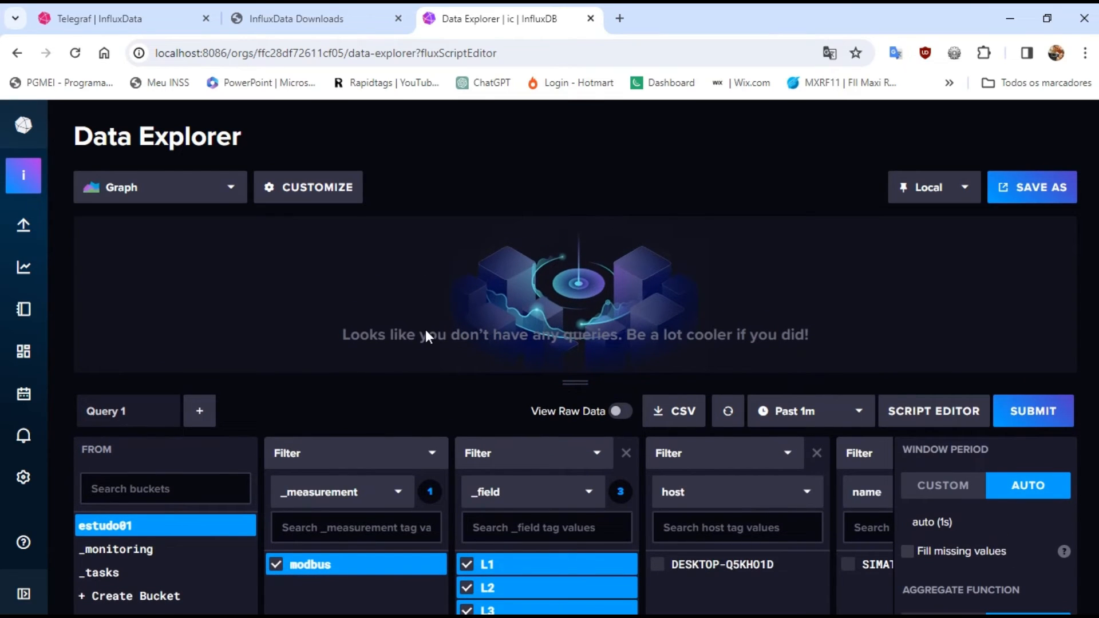
{"action": "left_click", "coordinate": [222, 201]}
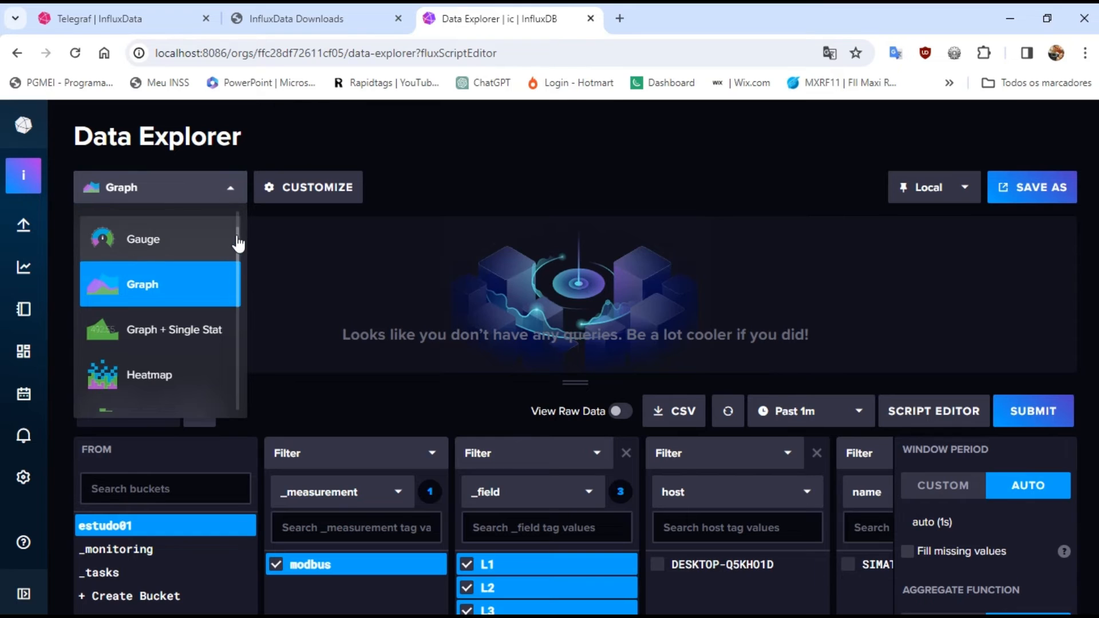
{"action": "mouse_move", "coordinate": [240, 242]}
{"action": "left_mouse_down"}
{"action": "mouse_move", "coordinate": [241, 220]}
{"action": "mouse_move", "coordinate": [234, 241]}
{"action": "left_mouse_up"}
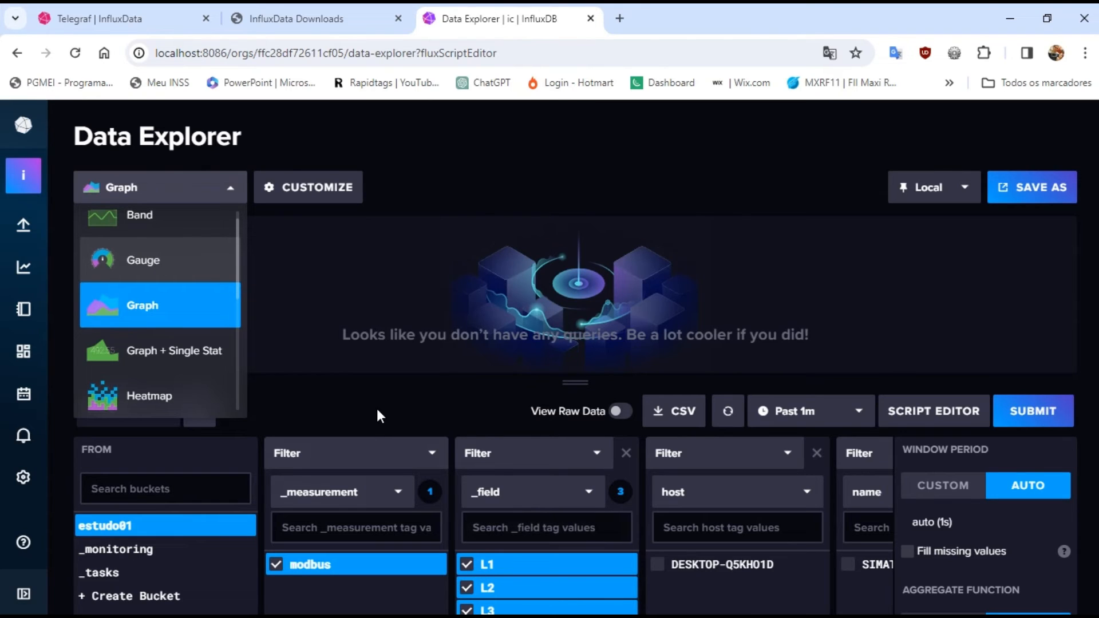
{"action": "mouse_move", "coordinate": [238, 261]}
{"action": "left_mouse_down"}
{"action": "mouse_move", "coordinate": [236, 394]}
{"action": "mouse_move", "coordinate": [241, 248]}
{"action": "left_mouse_up"}
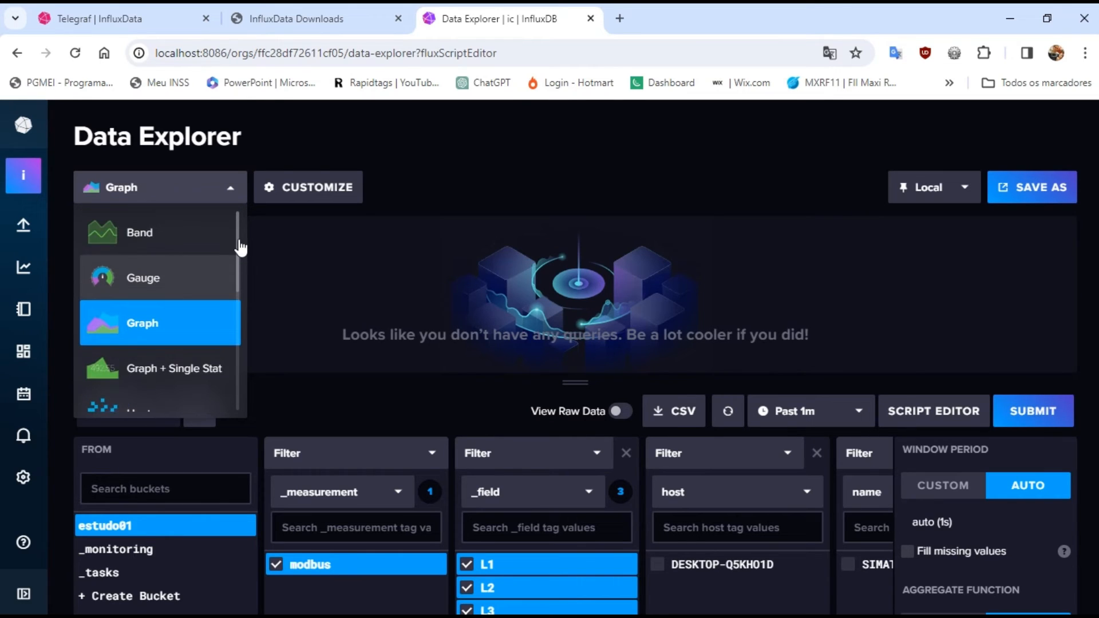
{"action": "left_click", "coordinate": [135, 234]}
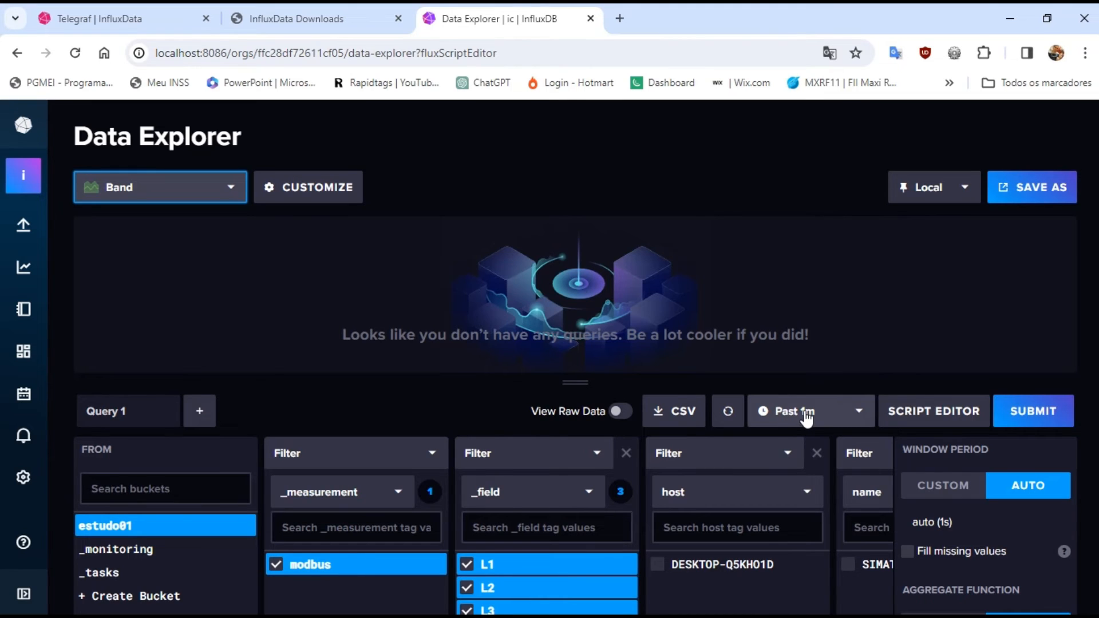
{"action": "left_click", "coordinate": [1031, 416]}
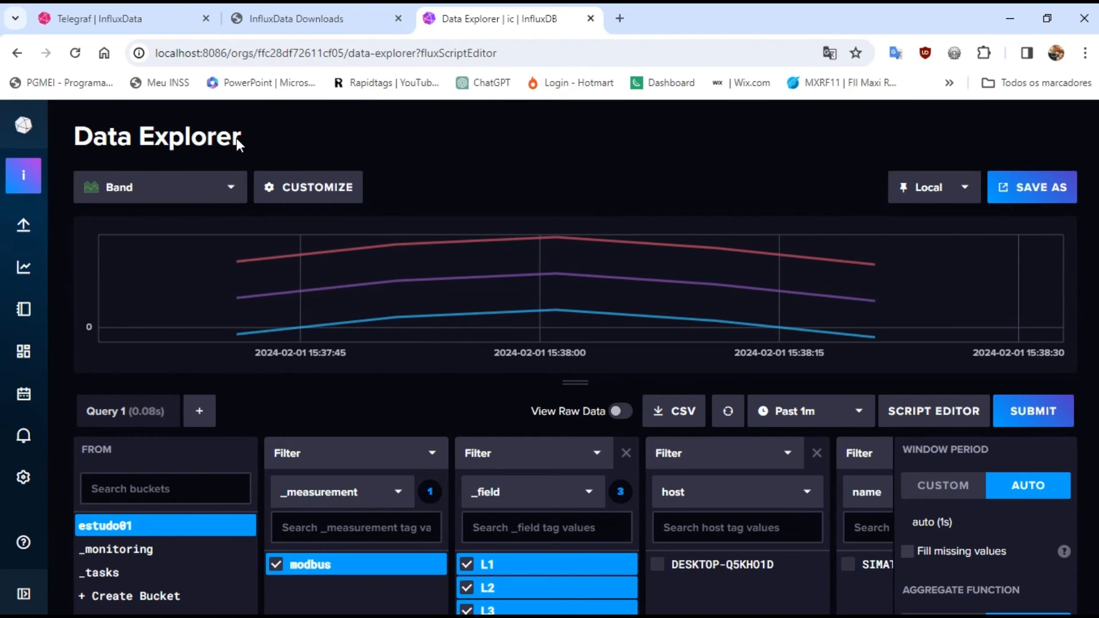
Look through the Band chart's customization options and close them without changing anything
{"action": "left_click", "coordinate": [292, 195]}
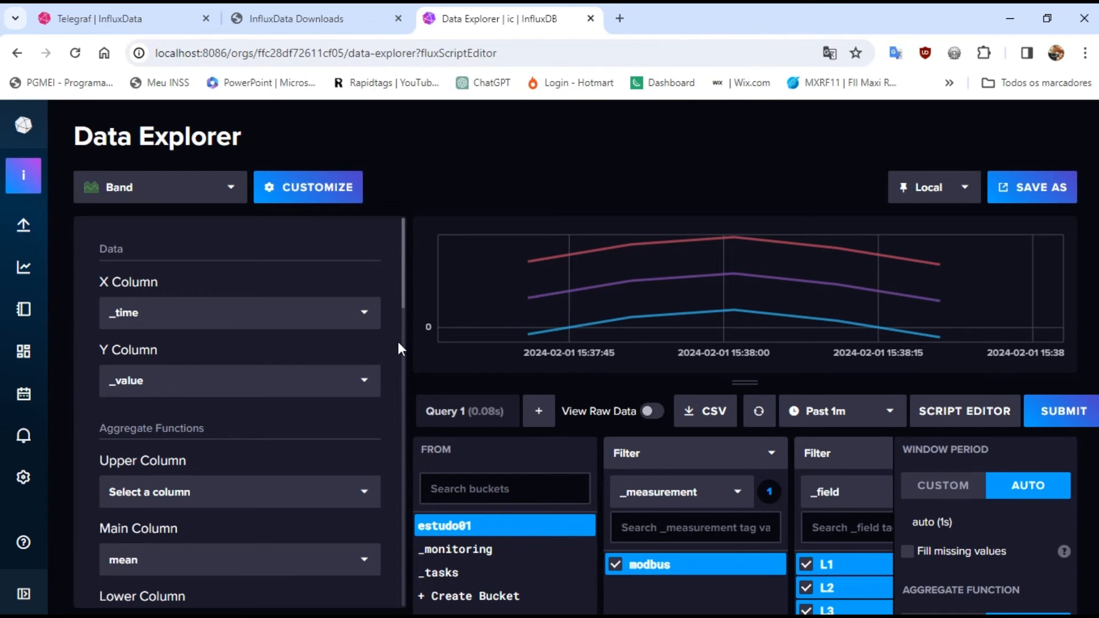
{"action": "left_click_drag", "start_coordinate": [407, 312], "coordinate": [400, 271]}
{"action": "left_click", "coordinate": [290, 193]}
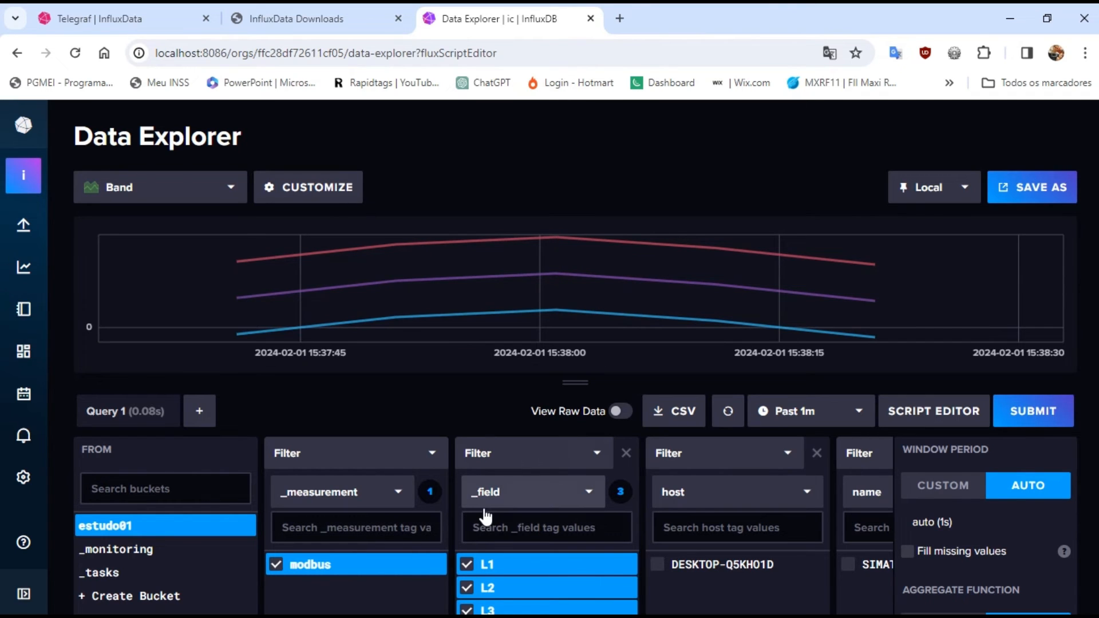
Refresh the query several times to update the Band chart with the latest L1, L2 and L3 readings
{"action": "left_click", "coordinate": [728, 414]}
{"action": "left_click", "coordinate": [727, 413]}
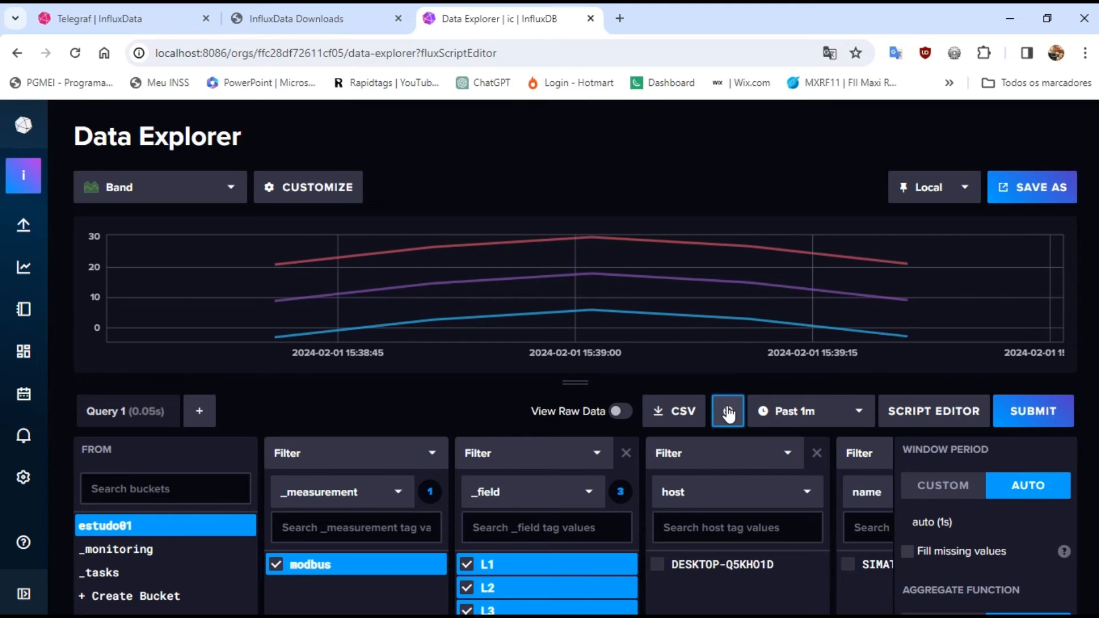
{"action": "left_click", "coordinate": [727, 414]}
{"action": "left_click", "coordinate": [728, 413]}
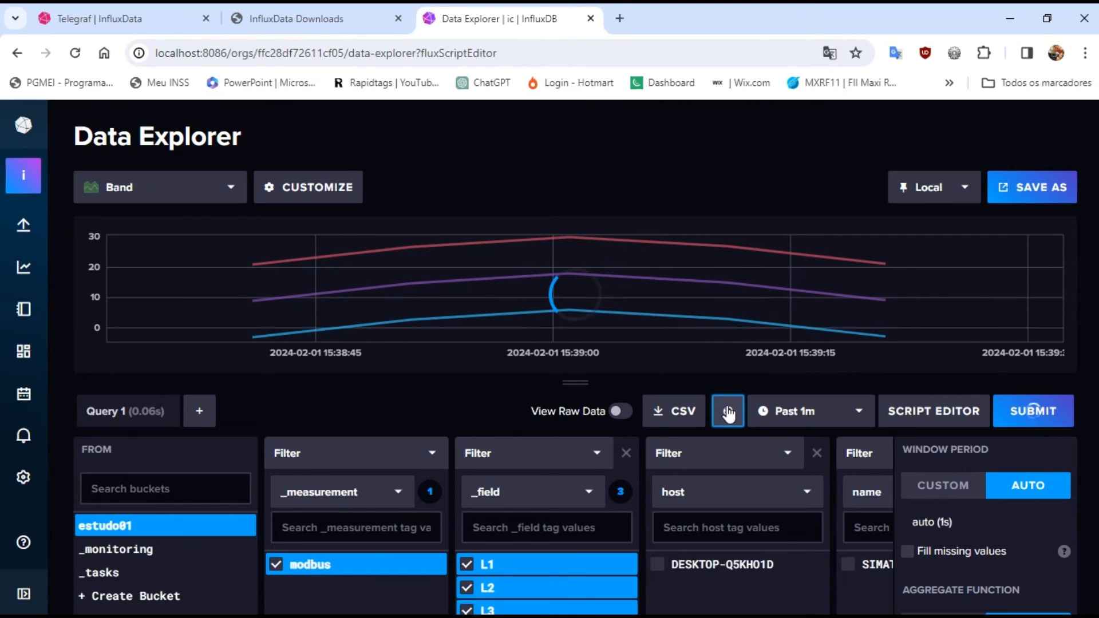
{"action": "left_click", "coordinate": [727, 414]}
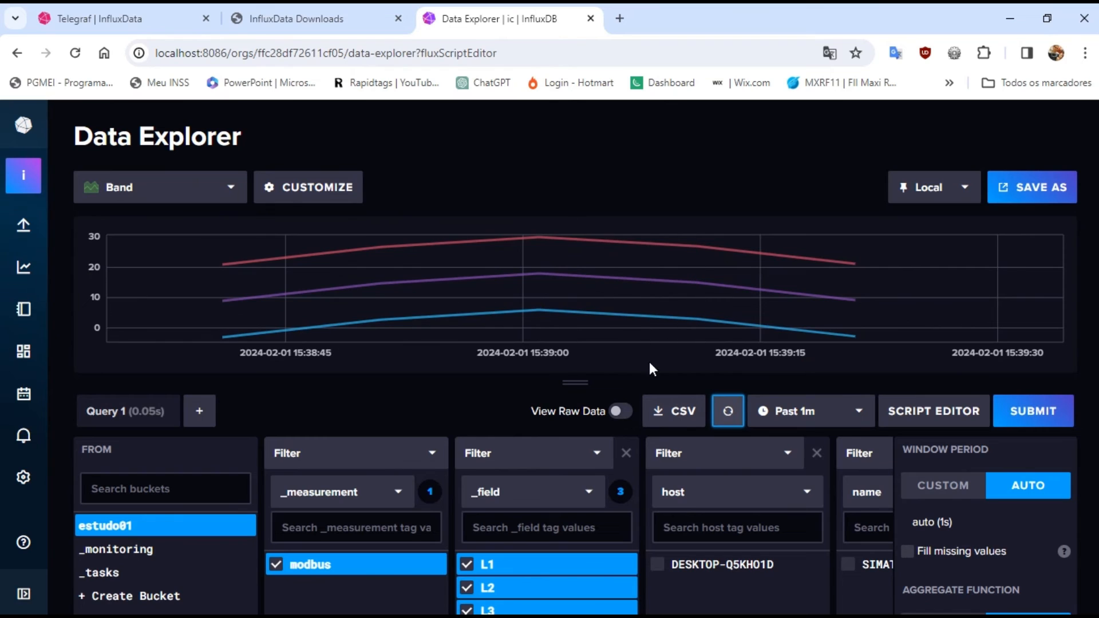
View the query's raw data, enlarge the table and page through the L1 to L3 records, and return to the chart
{"action": "left_click", "coordinate": [620, 412]}
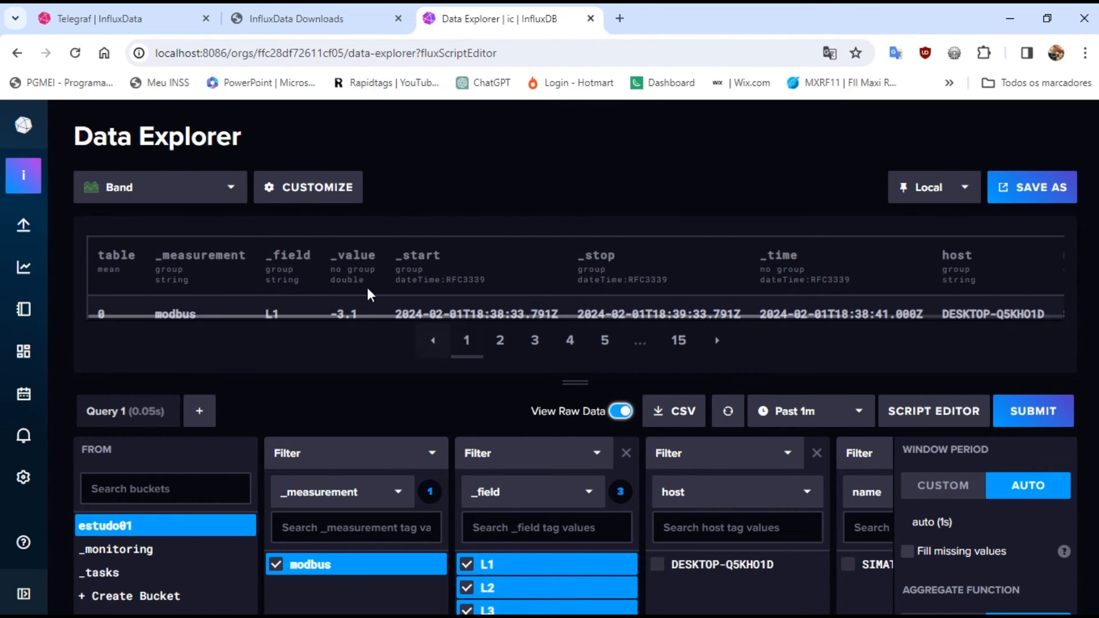
{"action": "left_click", "coordinate": [501, 342]}
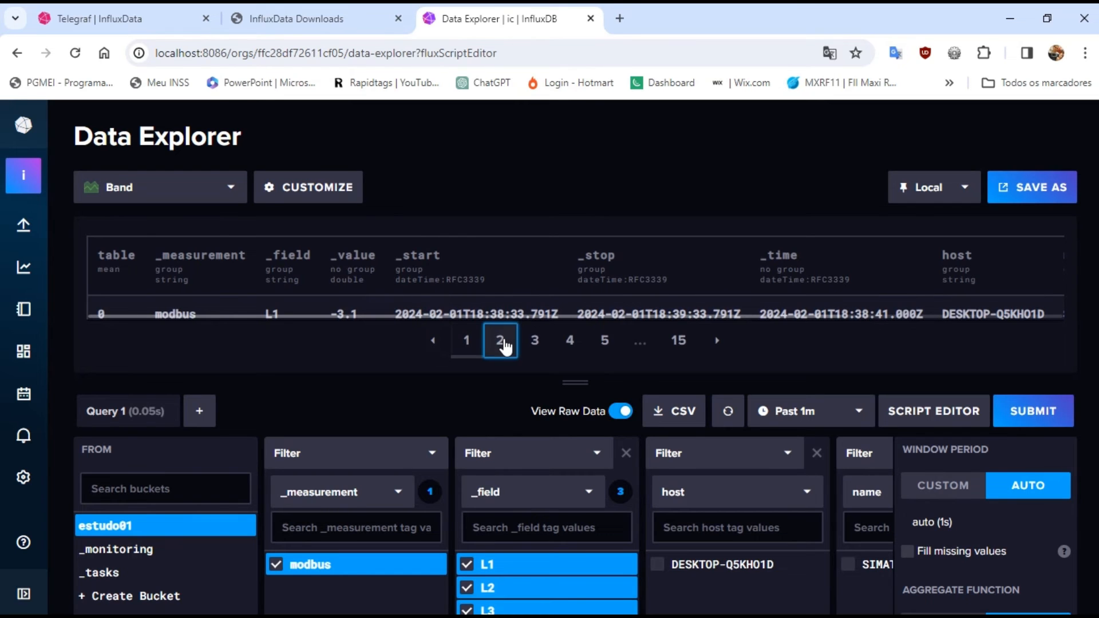
{"action": "left_click", "coordinate": [529, 343]}
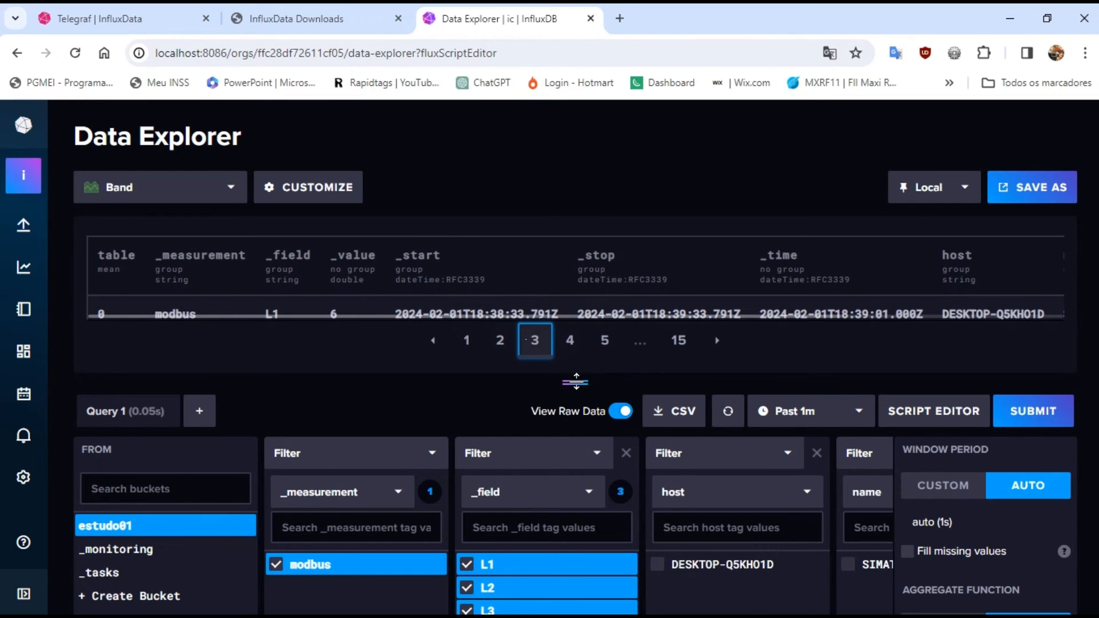
{"action": "left_click_drag", "start_coordinate": [577, 382], "coordinate": [576, 516]}
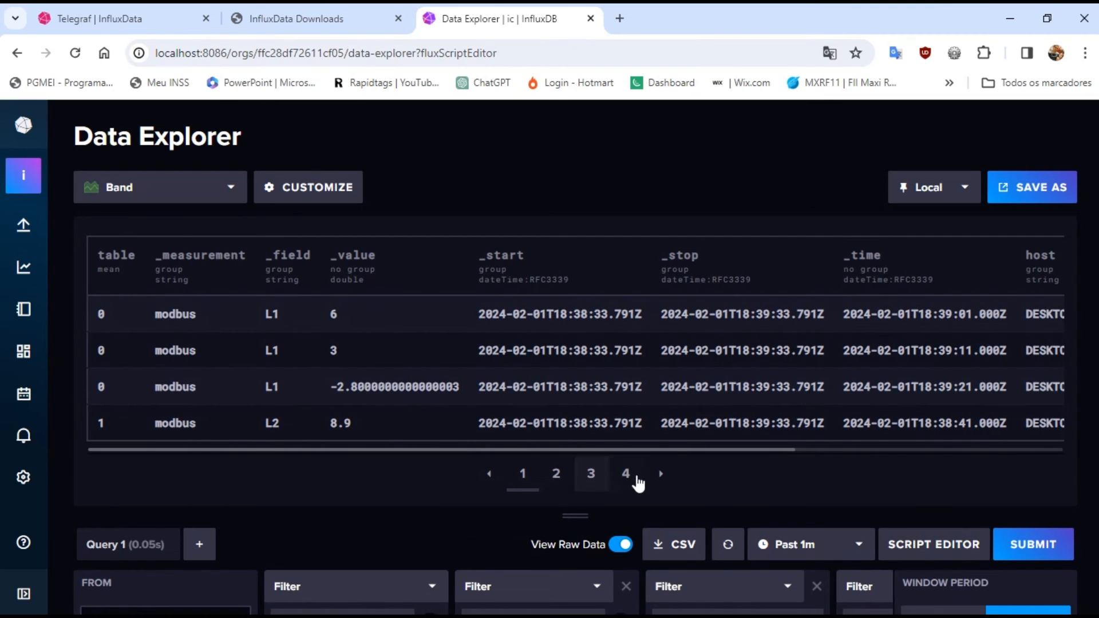
{"action": "left_click", "coordinate": [659, 482]}
{"action": "left_click", "coordinate": [659, 483]}
{"action": "left_click", "coordinate": [659, 483]}
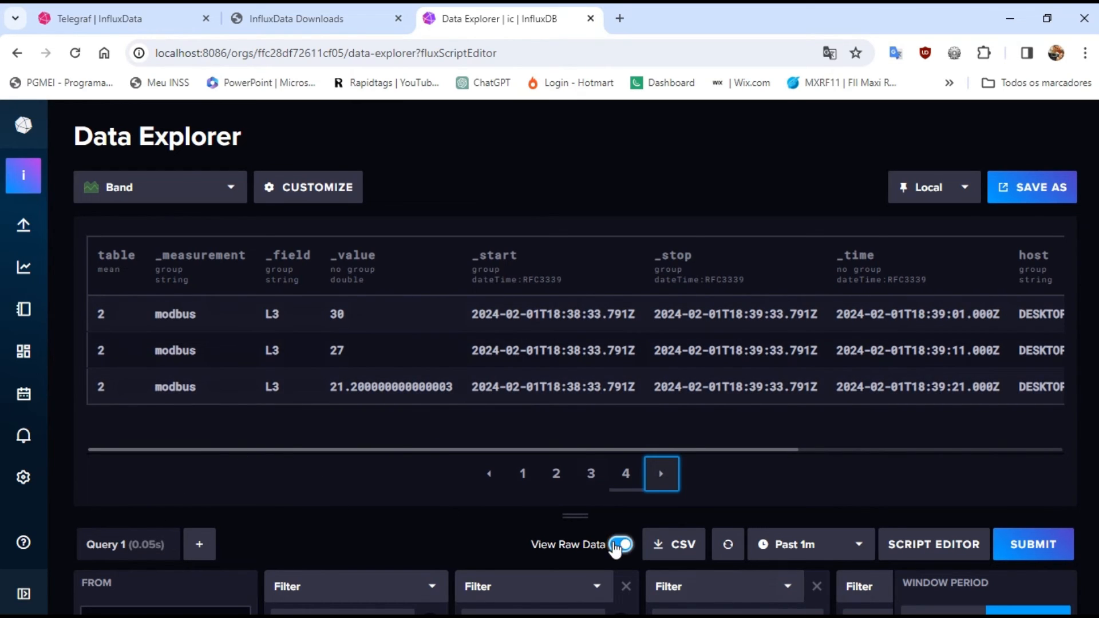
{"action": "left_click", "coordinate": [617, 546]}
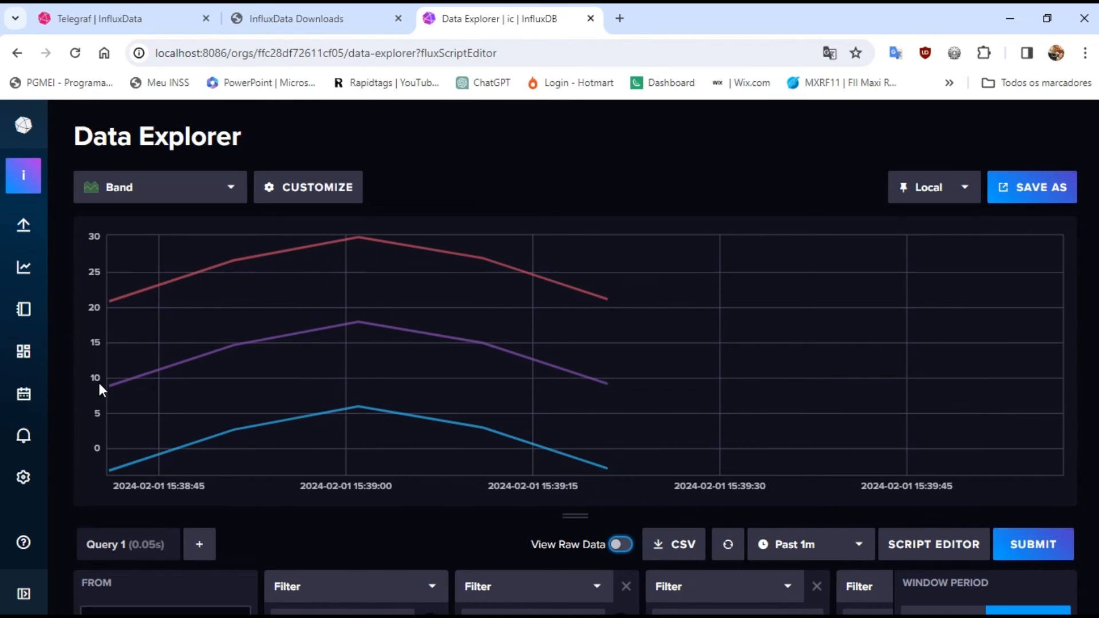
Create a new dashboard and add a cell to it
{"action": "left_click", "coordinate": [23, 353]}
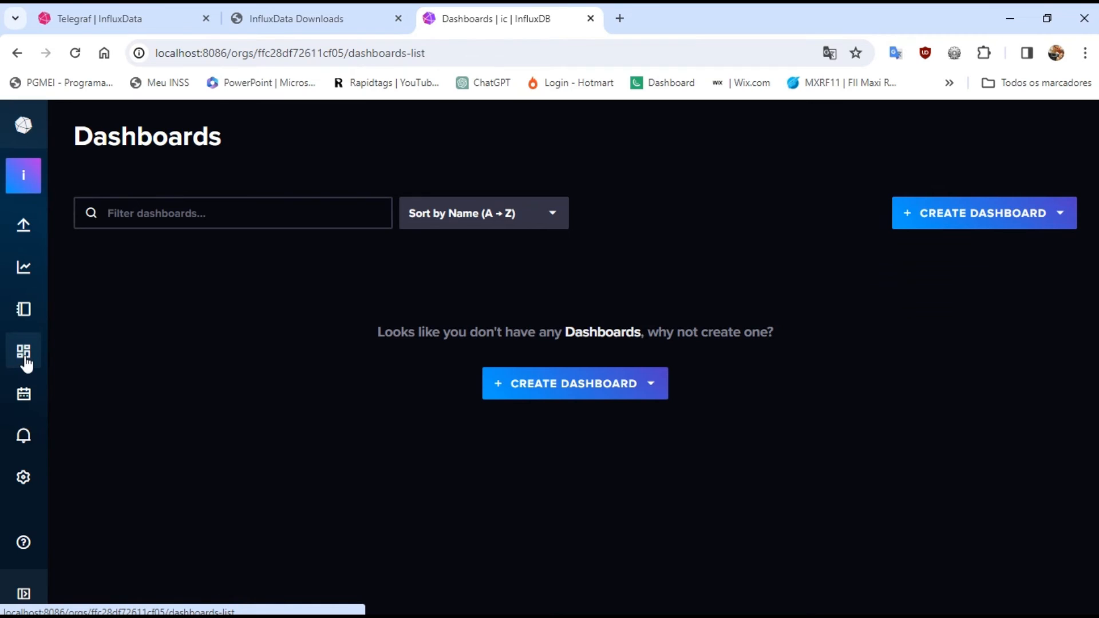
{"action": "left_click", "coordinate": [571, 393]}
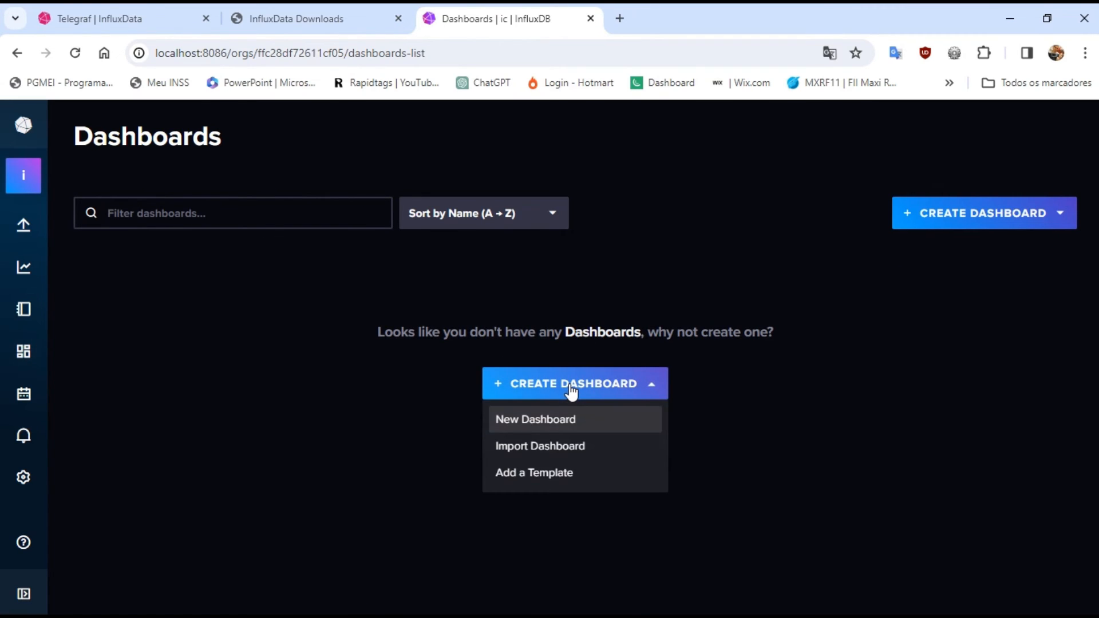
{"action": "left_click", "coordinate": [550, 423]}
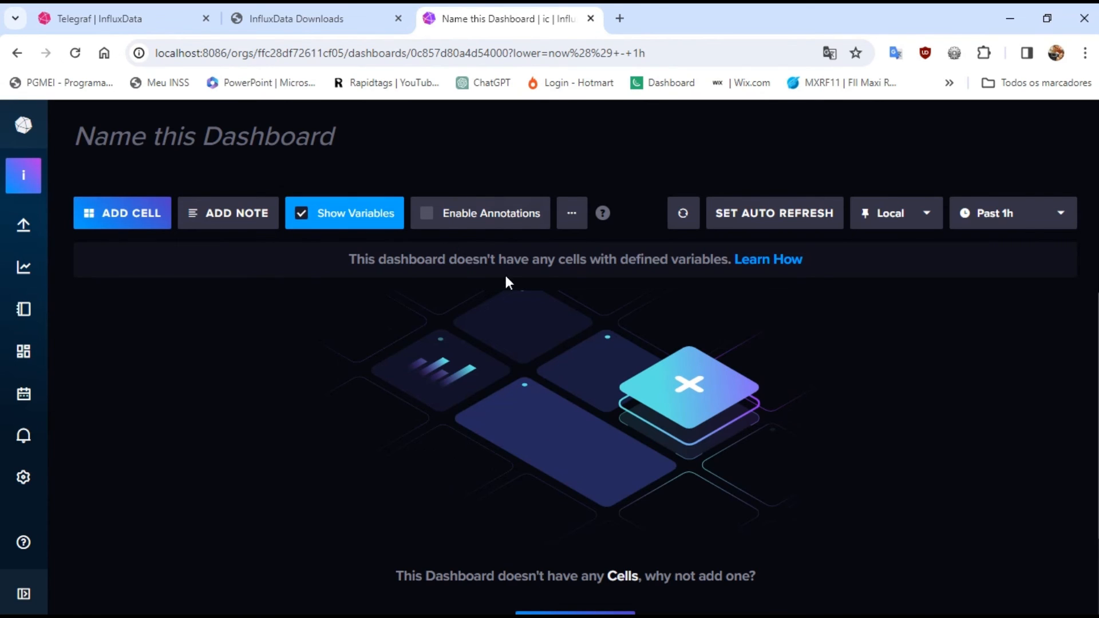
{"action": "left_click", "coordinate": [141, 222]}
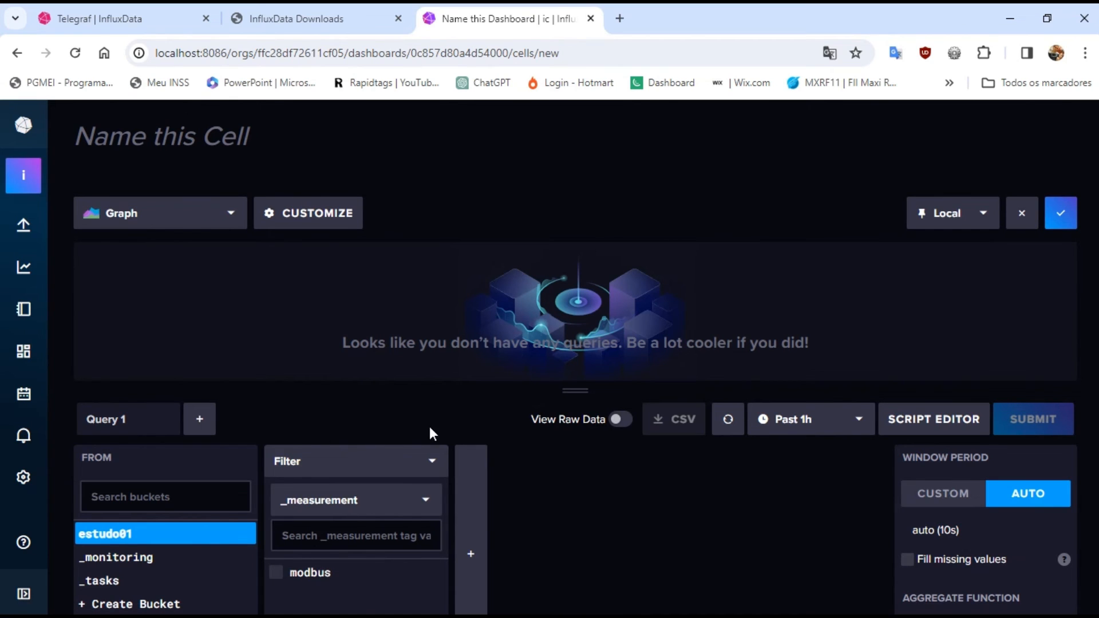
Name the new dashboard cell "Sistema Trifásico"
{"action": "left_click", "coordinate": [225, 139]}
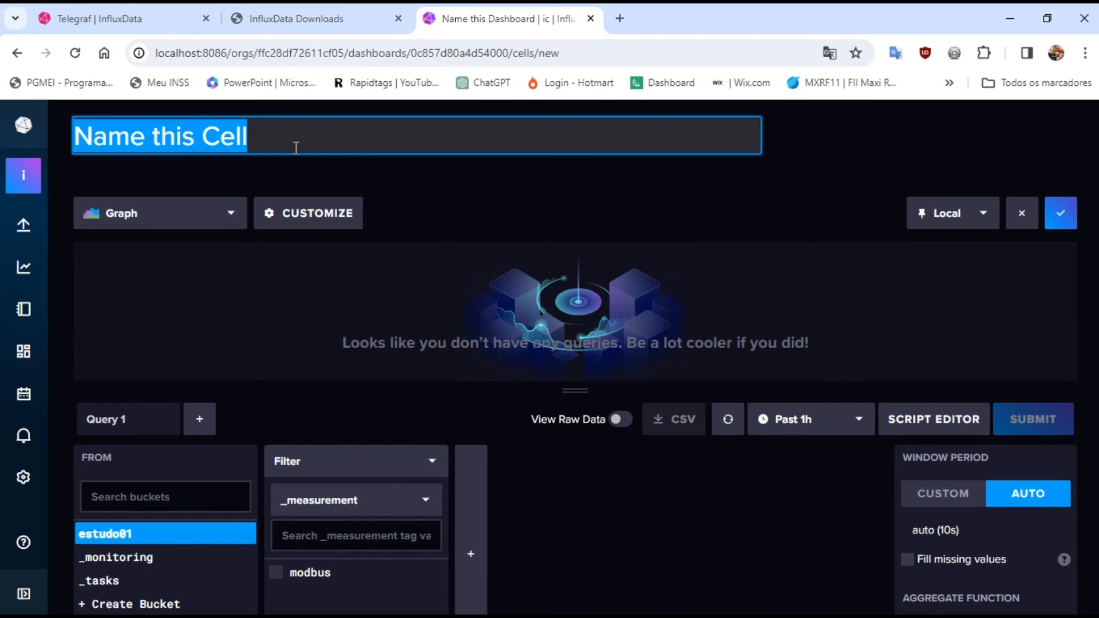
{"action": "type", "text": "Sistema"}
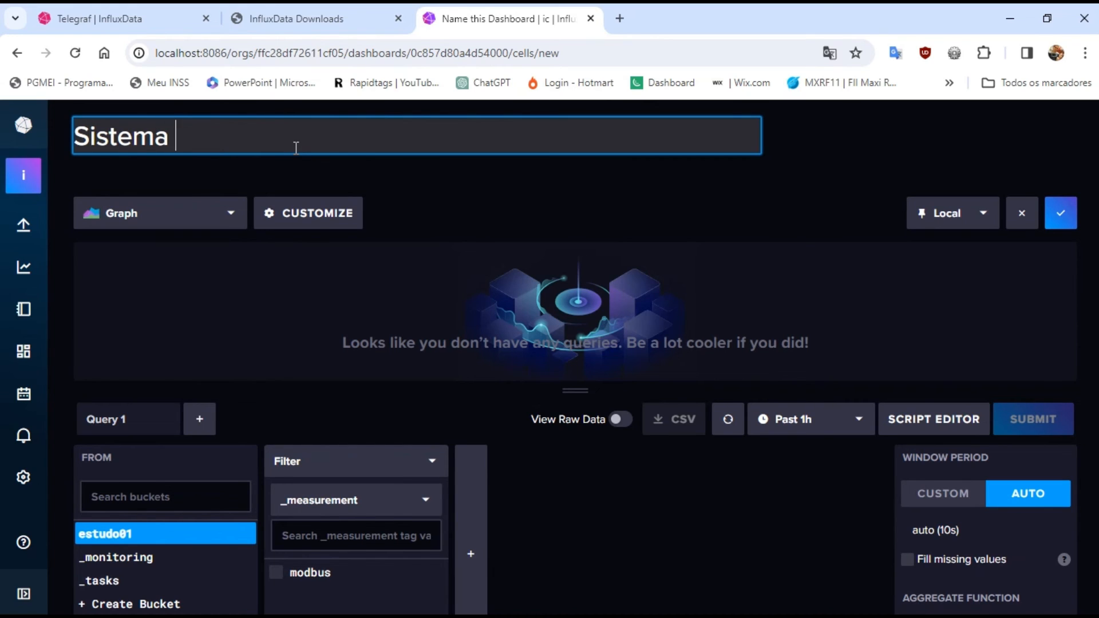
{"action": "type", "text": " Trifásic"}
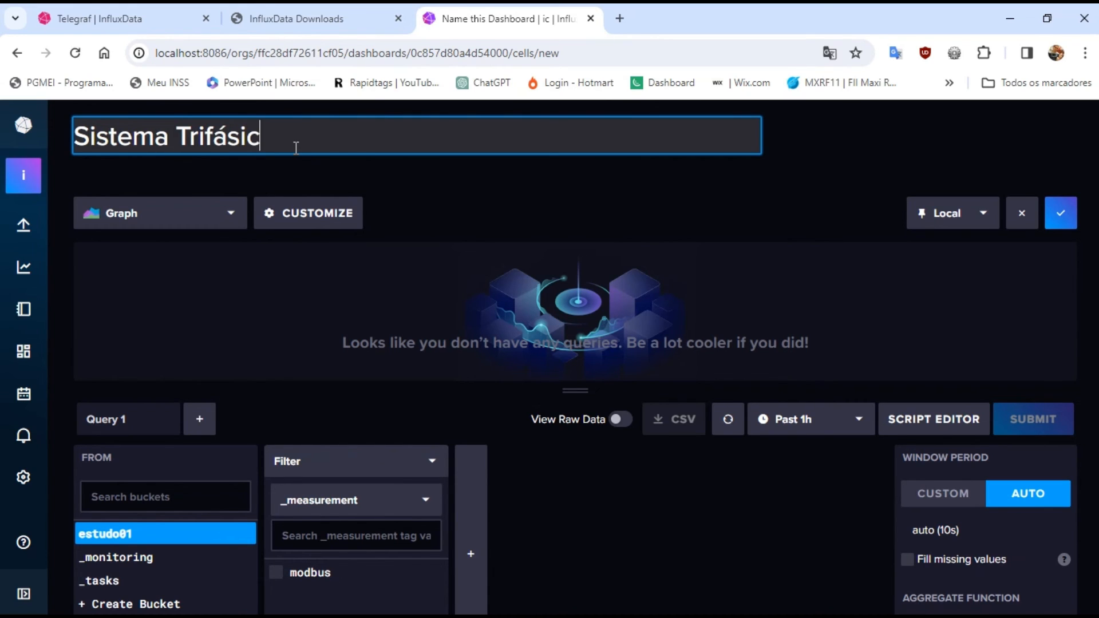
{"action": "type", "text": "o"}
{"action": "key", "text": "Return"}
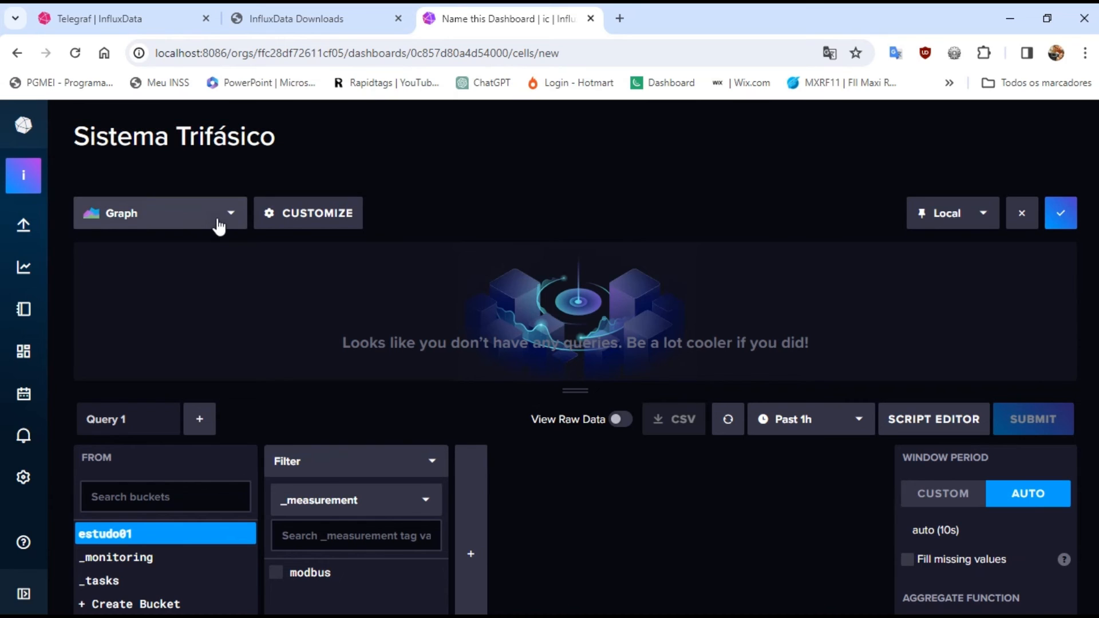
Set the Sistema Trifásico cell's visualization type to Band
{"action": "left_click", "coordinate": [232, 216]}
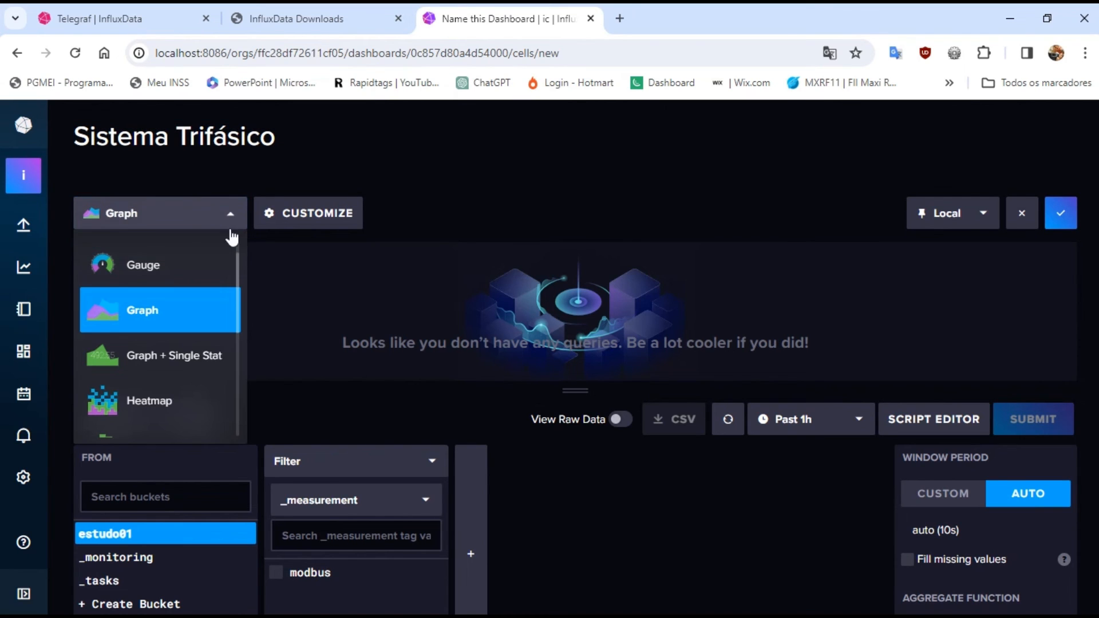
{"action": "scroll", "coordinate": [238, 269], "scroll_direction": "up", "scroll_amount": 1}
{"action": "left_click_drag", "start_coordinate": [237, 261], "coordinate": [236, 252]}
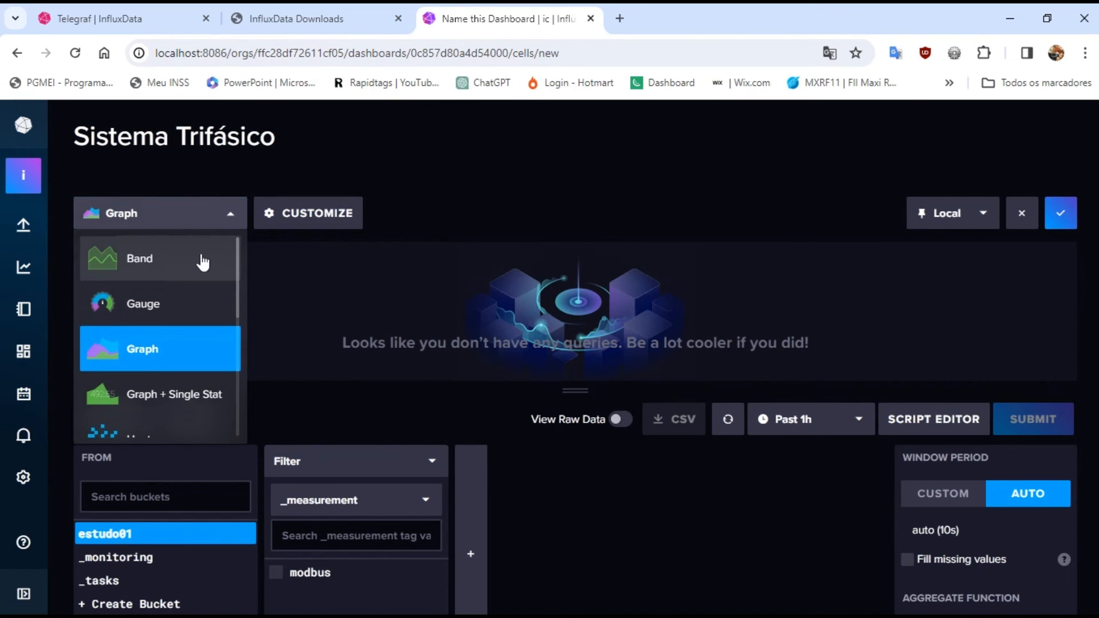
{"action": "left_click", "coordinate": [156, 274]}
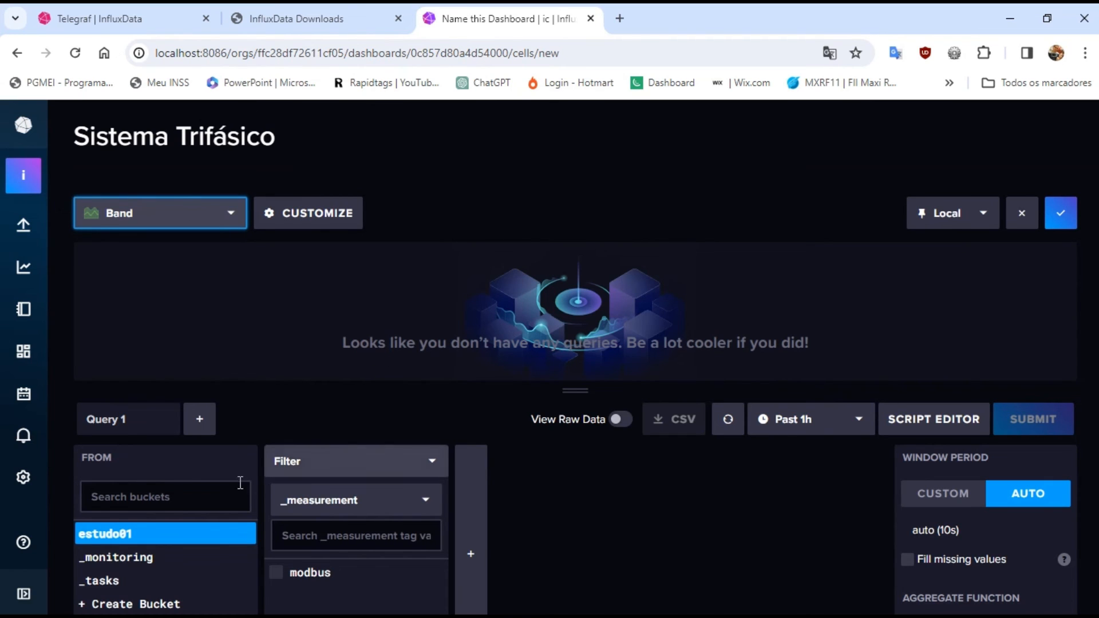
Build the cell's query from the estudo01 bucket, filtering the modbus measurement to fields L1, L2 and L3
{"action": "left_click", "coordinate": [124, 534]}
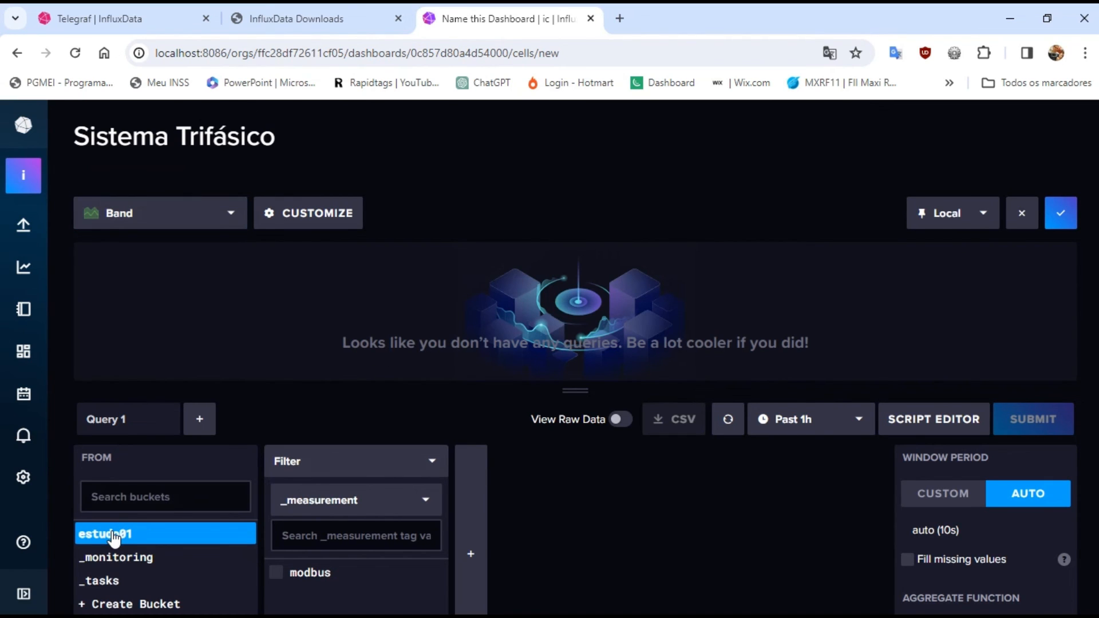
{"action": "left_click", "coordinate": [276, 575]}
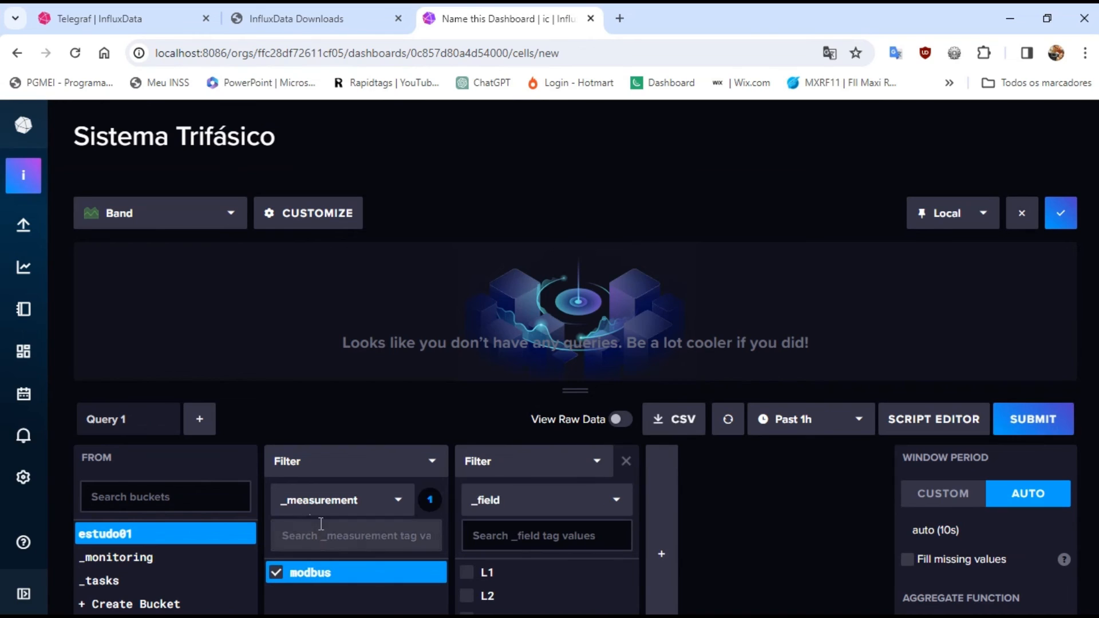
{"action": "left_click_drag", "start_coordinate": [572, 389], "coordinate": [571, 344]}
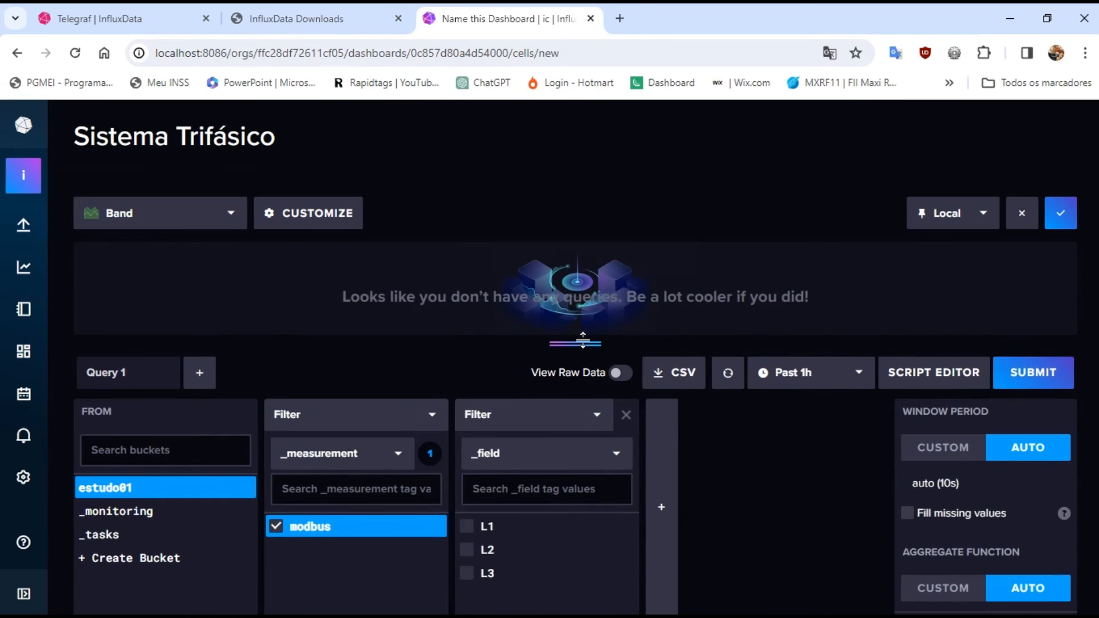
{"action": "left_click", "coordinate": [478, 528]}
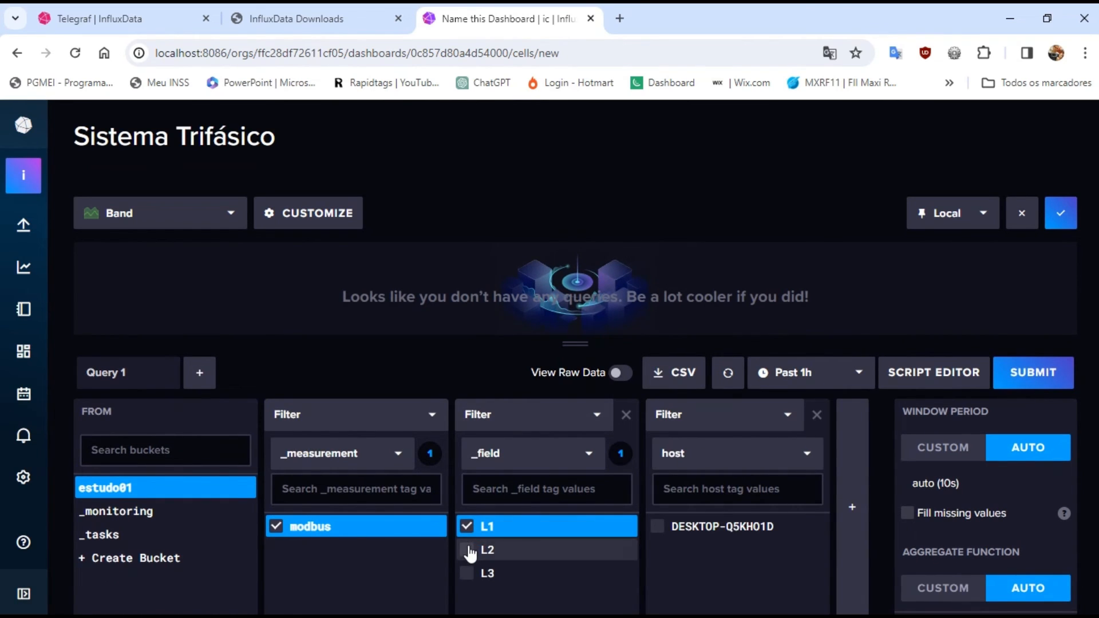
{"action": "left_click", "coordinate": [468, 551]}
{"action": "left_click", "coordinate": [470, 574]}
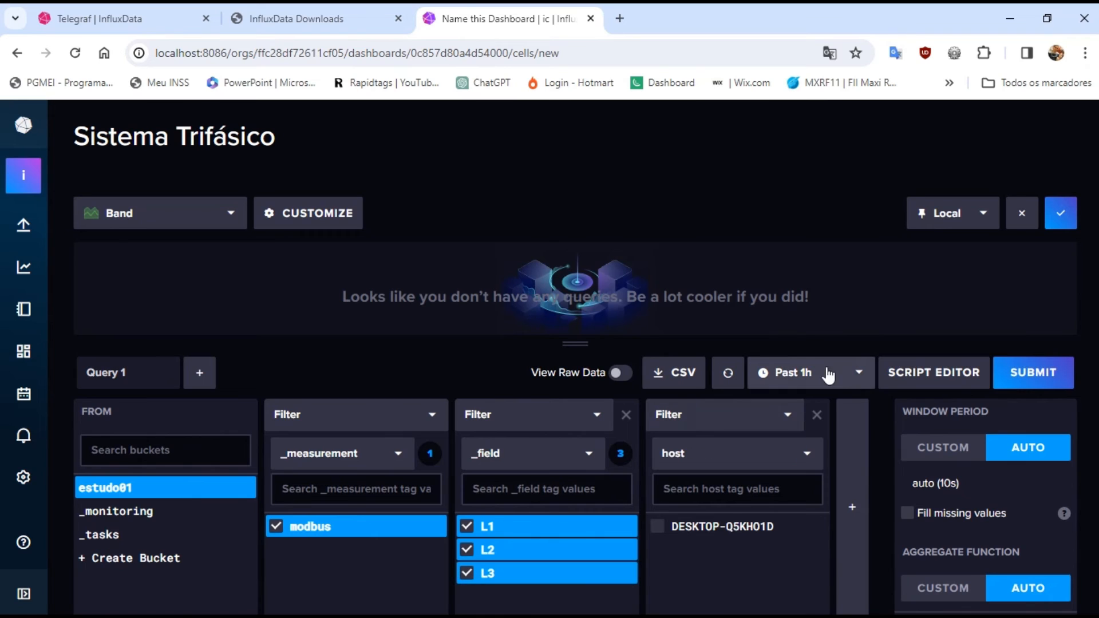
Set the query's time range to Past 5m, submit it and save the cell to the dashboard
{"action": "left_click", "coordinate": [858, 375]}
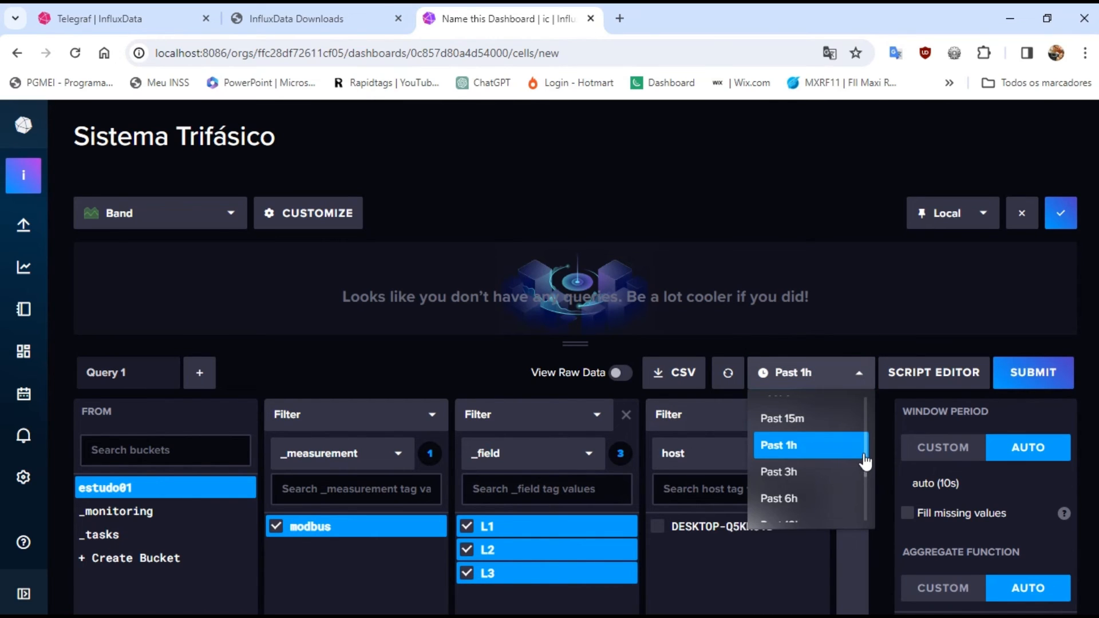
{"action": "scroll", "coordinate": [866, 407], "scroll_direction": "up", "scroll_amount": 2}
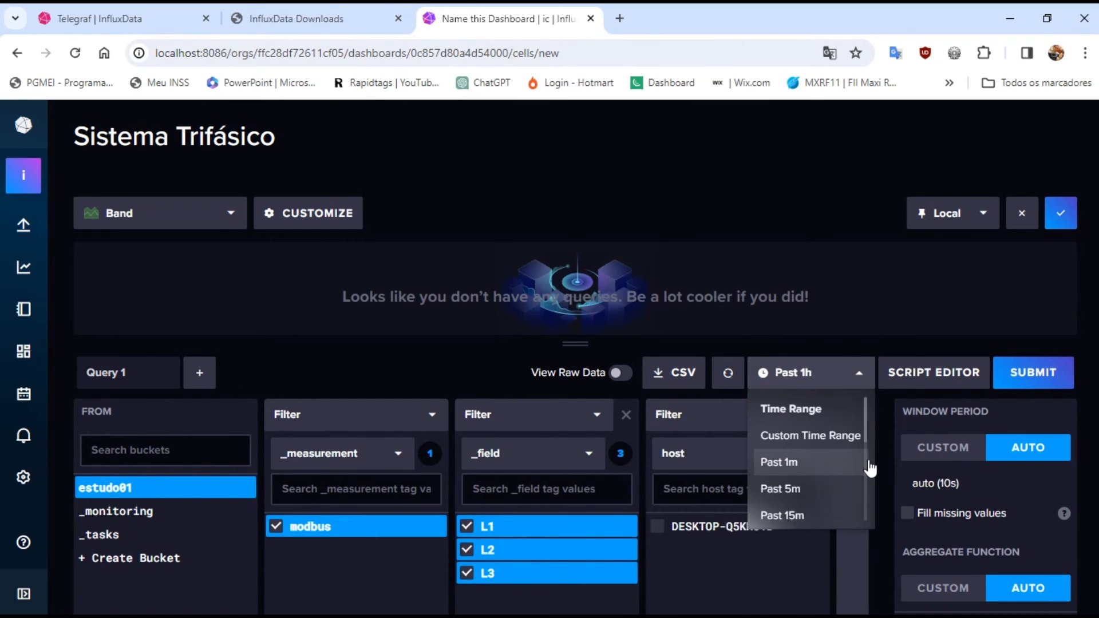
{"action": "left_click", "coordinate": [796, 489]}
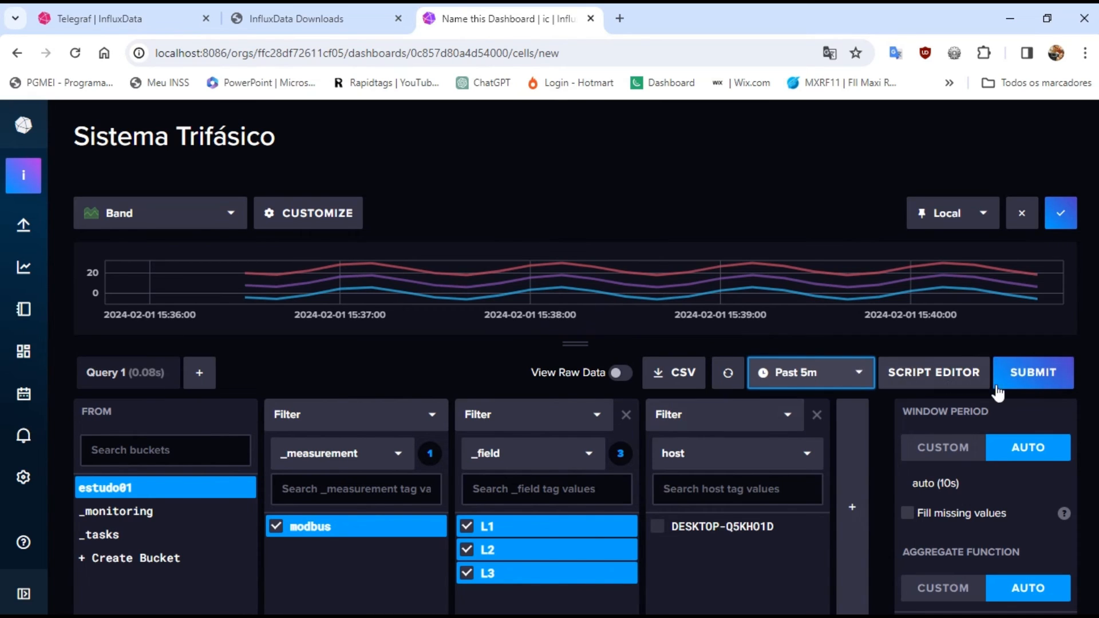
{"action": "left_click", "coordinate": [1018, 381]}
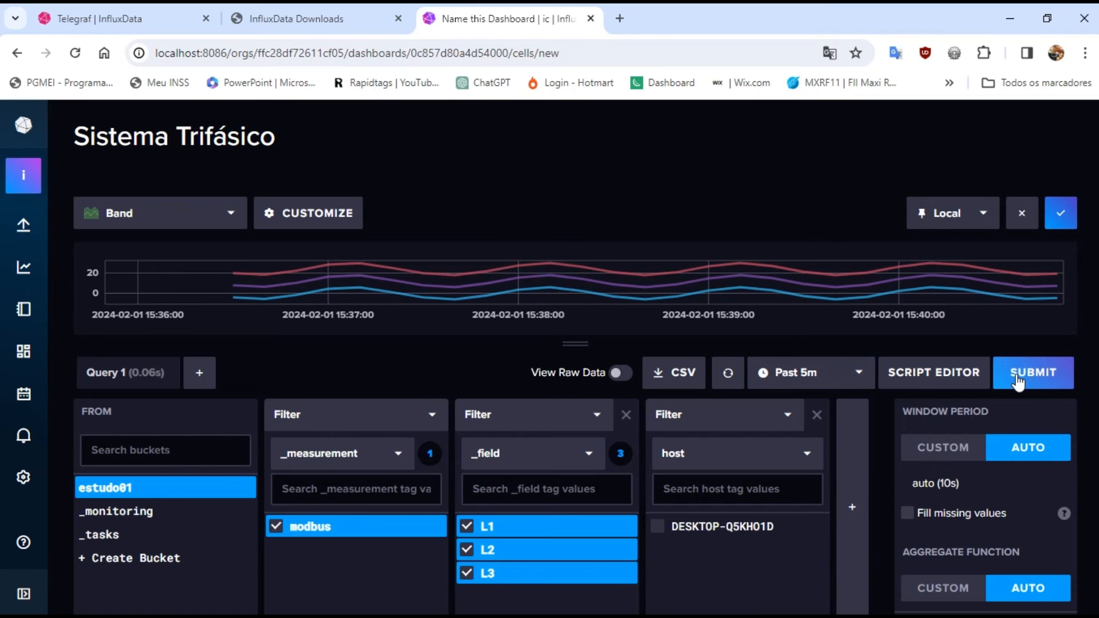
{"action": "left_click", "coordinate": [1061, 213]}
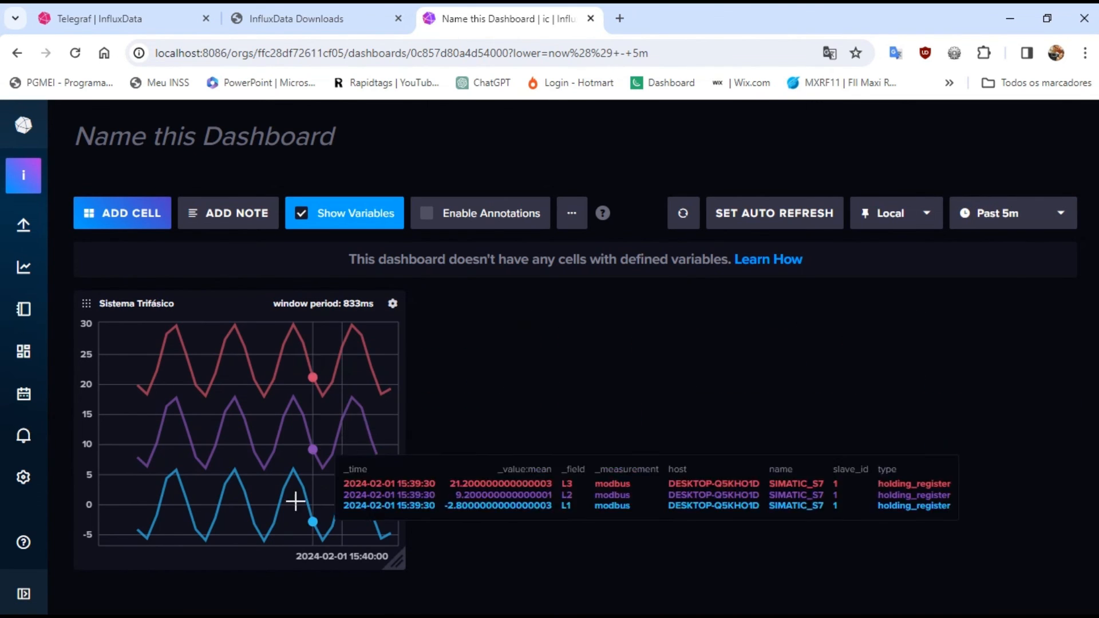
Widen the Sistema Trifásico cell to about half the dashboard's width and name the dashboard "Dados dispositivos de Automação"
{"action": "left_click_drag", "start_coordinate": [399, 560], "coordinate": [553, 585]}
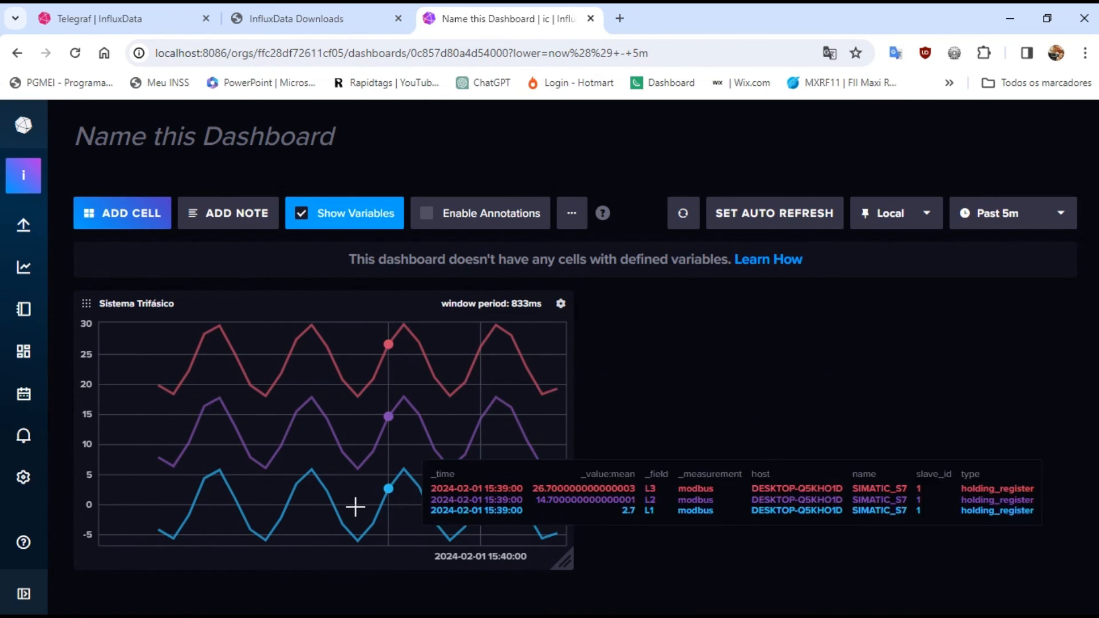
{"action": "left_click", "coordinate": [334, 136]}
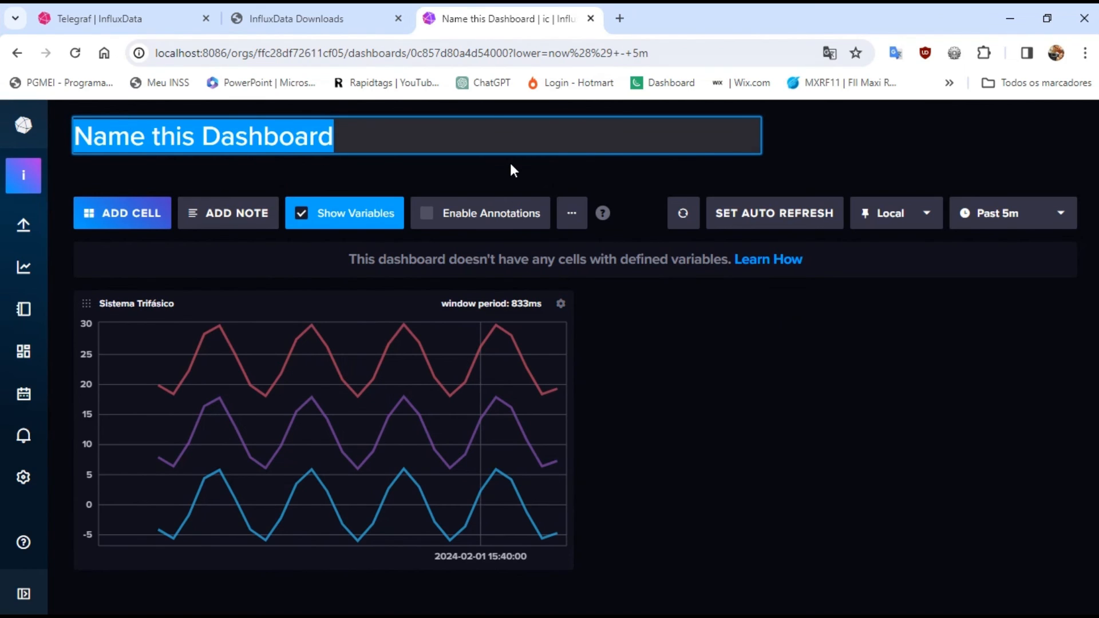
{"action": "type", "text": "D"}
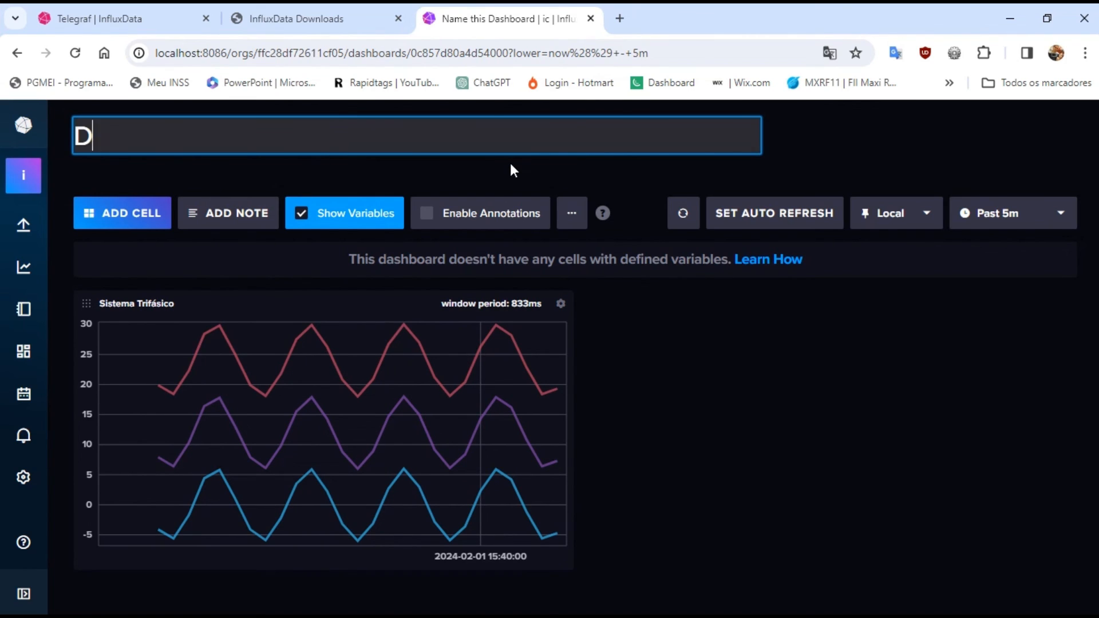
{"action": "type", "text": "ados "}
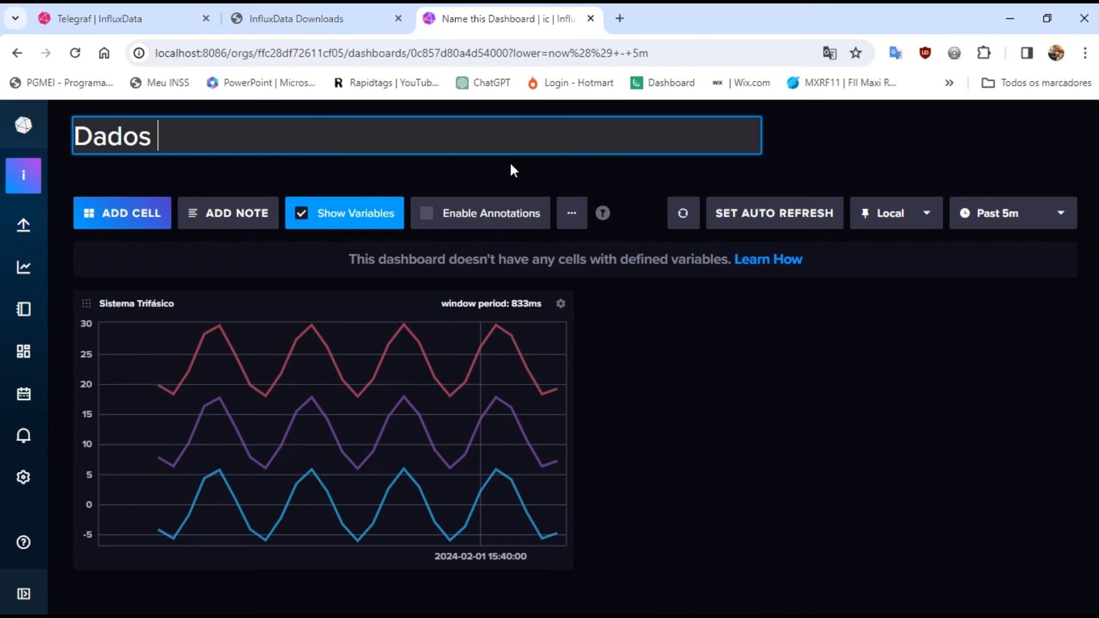
{"action": "type", "text": "dispositivo"}
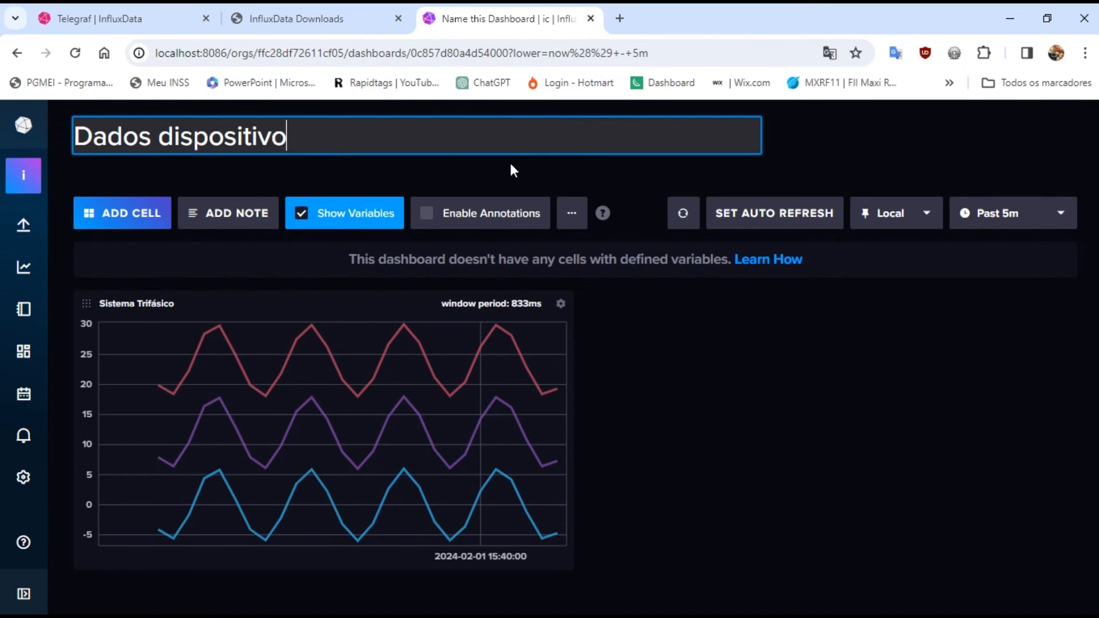
{"action": "type", "text": "s de Automação"}
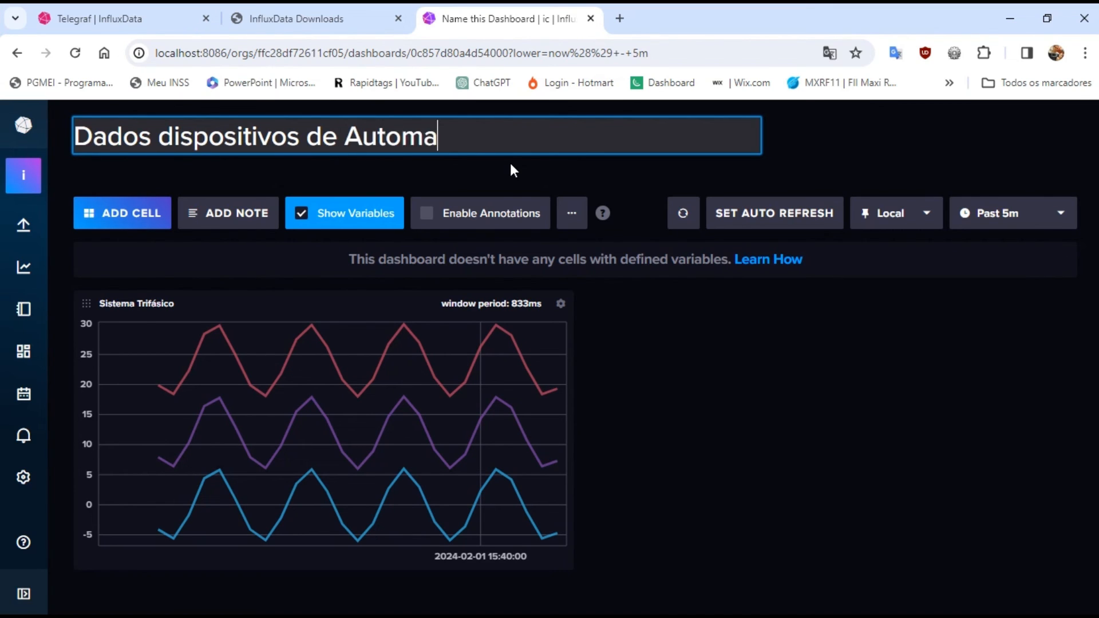
{"action": "left_click", "coordinate": [697, 418]}
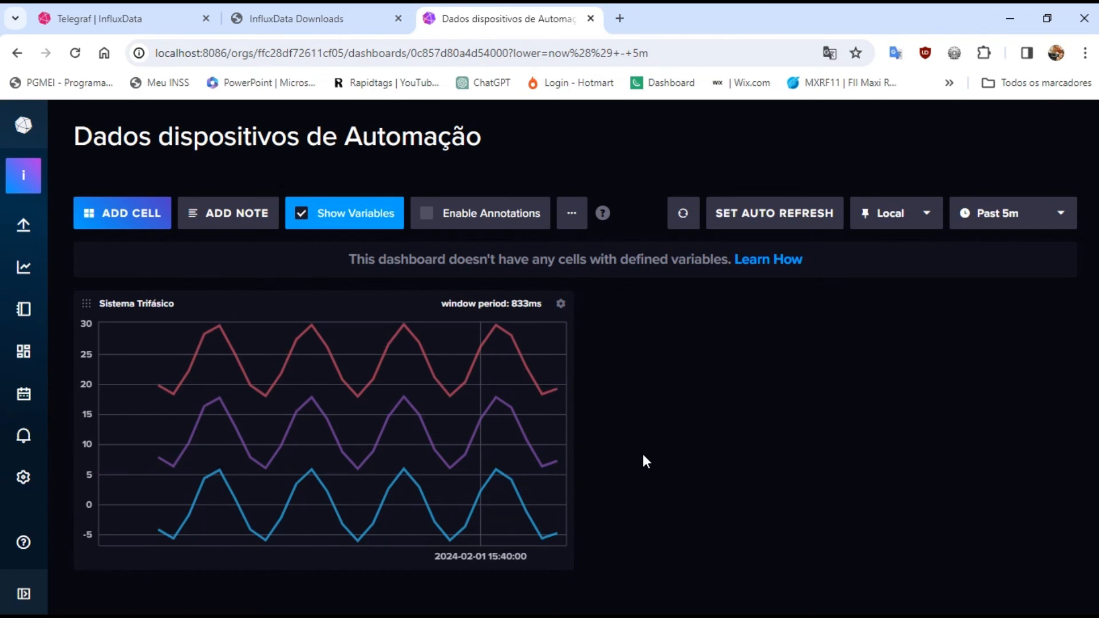
Refresh the dashboard manually several times to update the Sistema Trifásico chart
{"action": "left_click", "coordinate": [678, 221]}
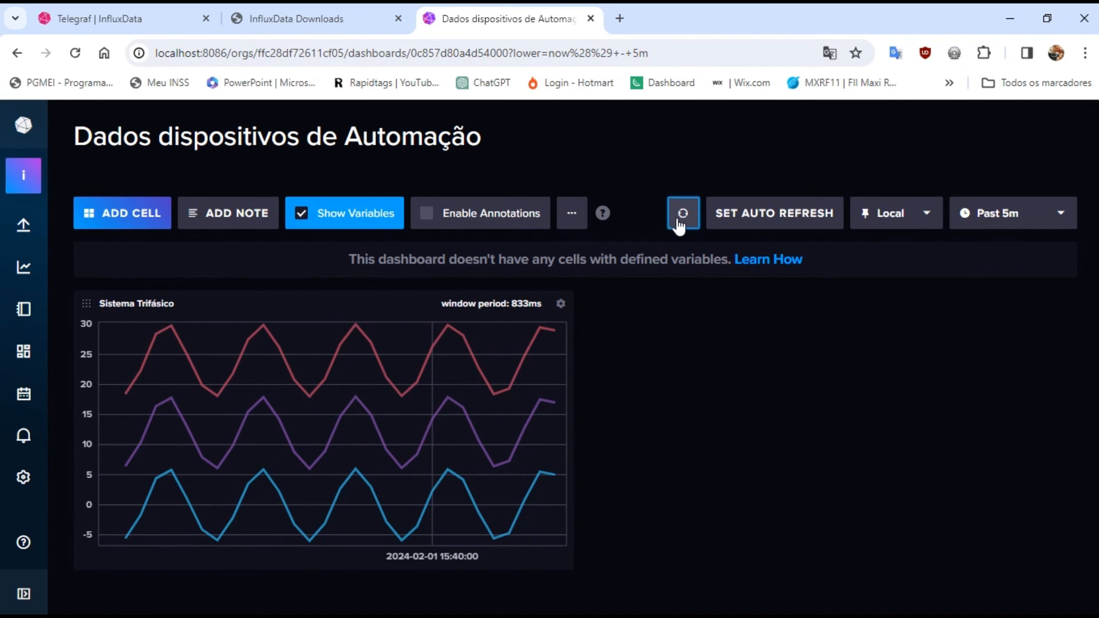
{"action": "left_click", "coordinate": [678, 221]}
{"action": "left_click", "coordinate": [679, 221]}
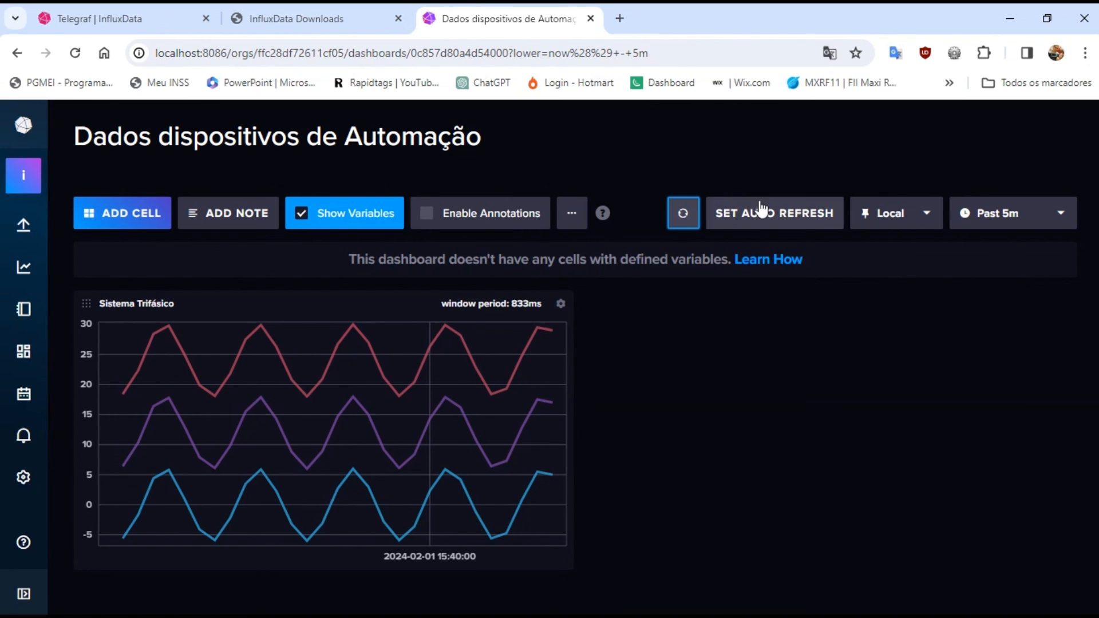
Configure the dashboard's auto refresh with a 10s refresh interval
{"action": "left_click", "coordinate": [730, 223]}
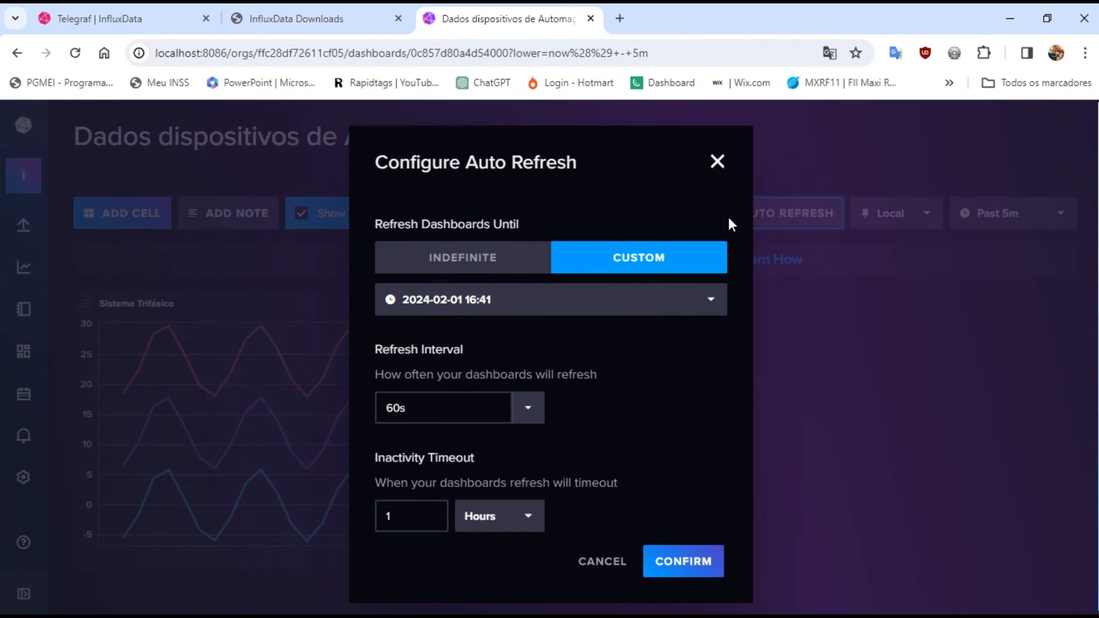
{"action": "left_click", "coordinate": [530, 416]}
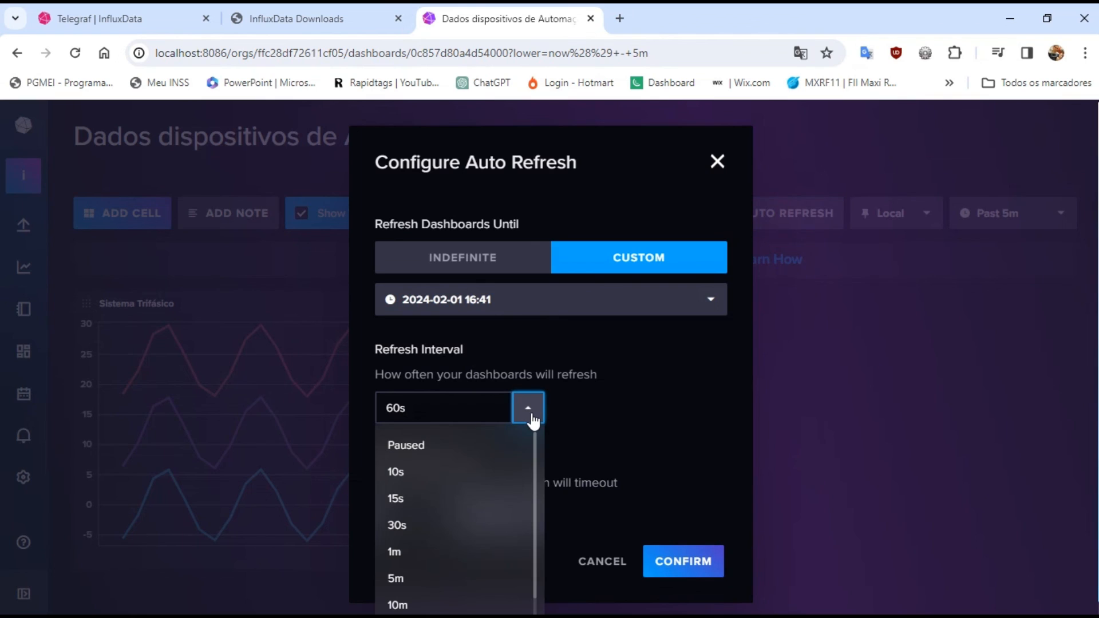
{"action": "left_click", "coordinate": [414, 473]}
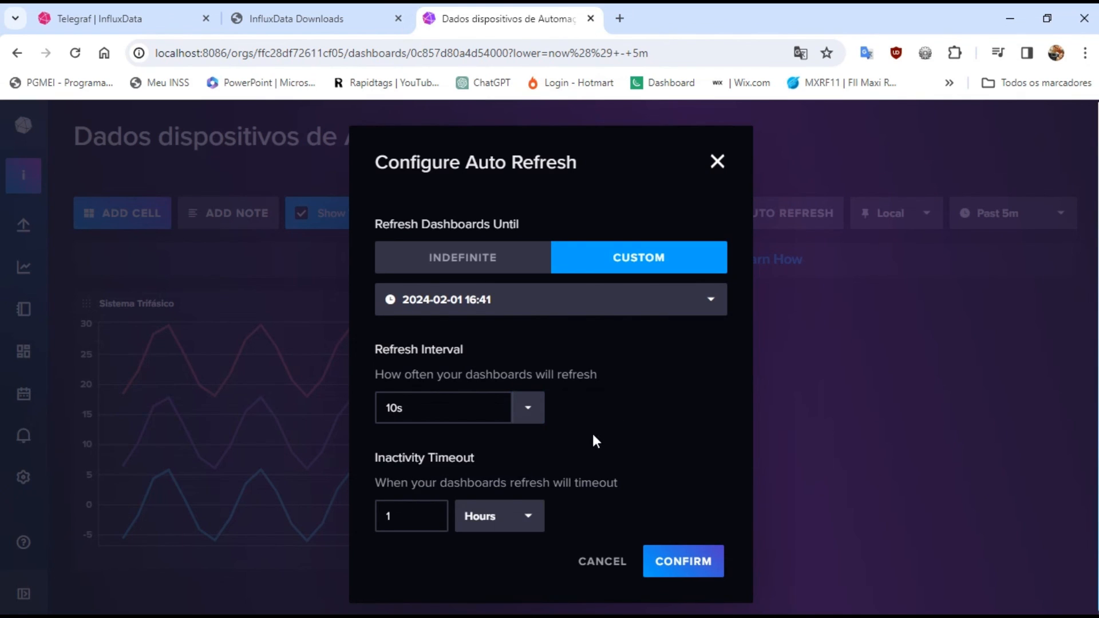
{"action": "left_click", "coordinate": [670, 562]}
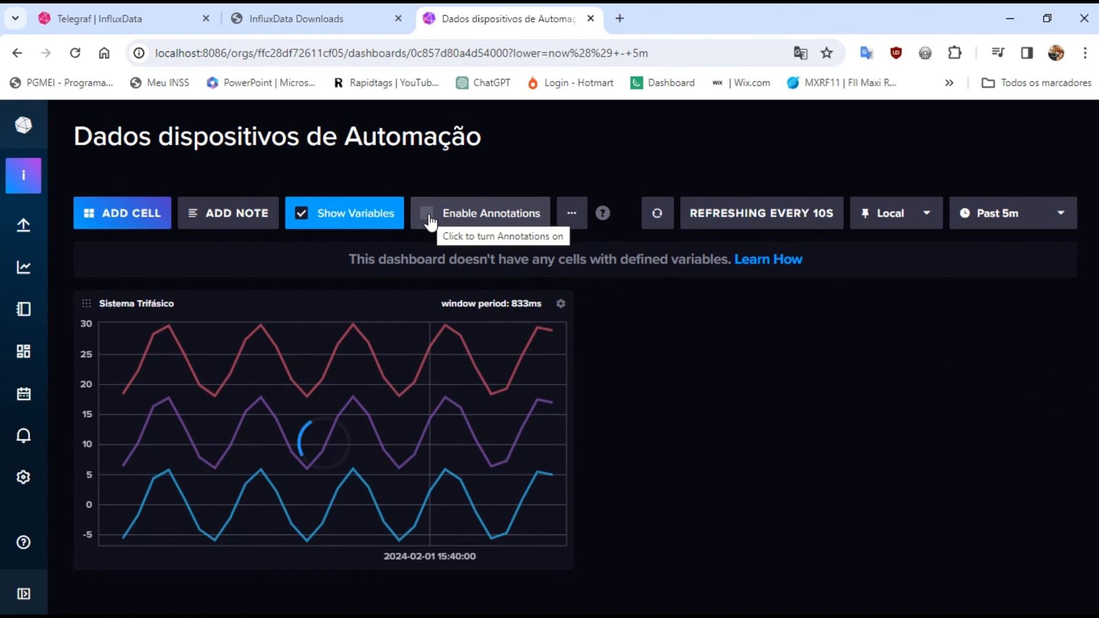
View the dashboard in Presentation Mode and return to the normal view
{"action": "left_click", "coordinate": [572, 217]}
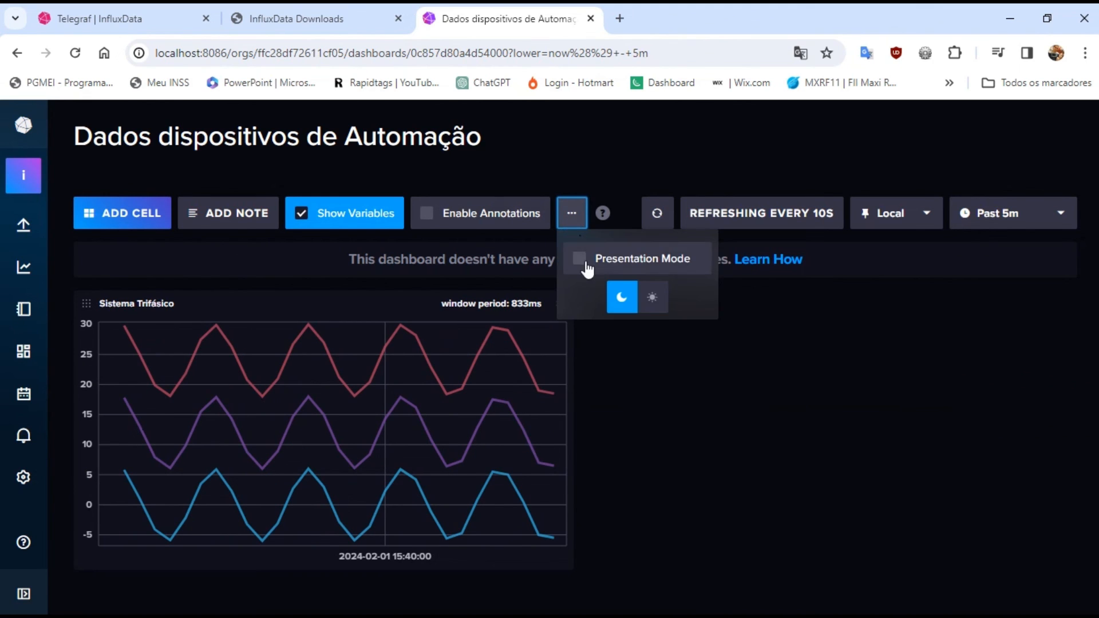
{"action": "left_click", "coordinate": [608, 262]}
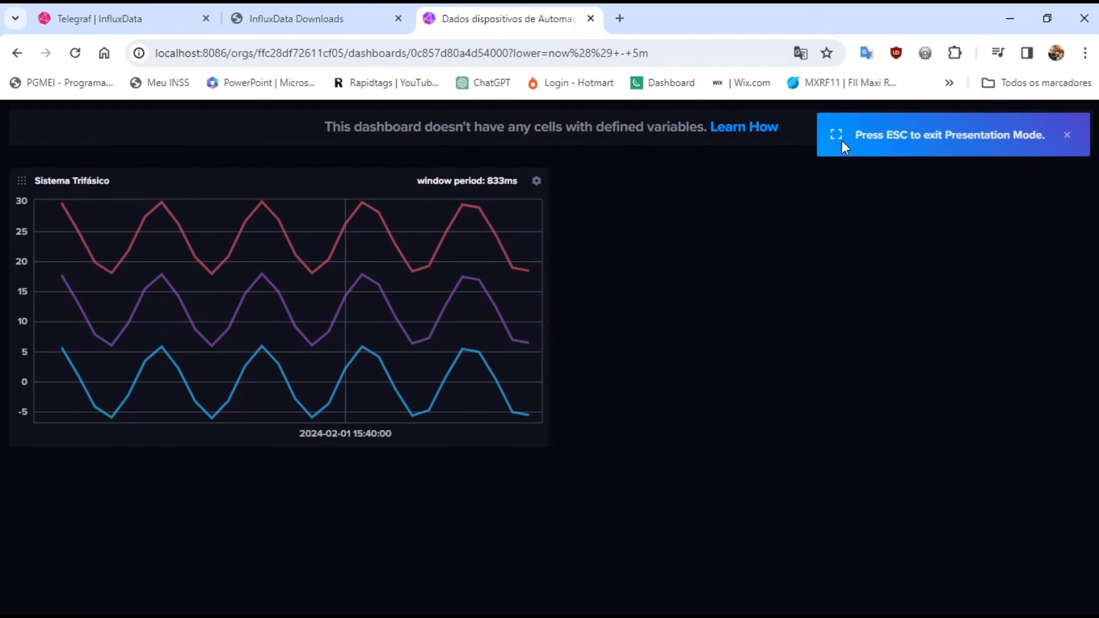
{"action": "key", "text": "Escape"}
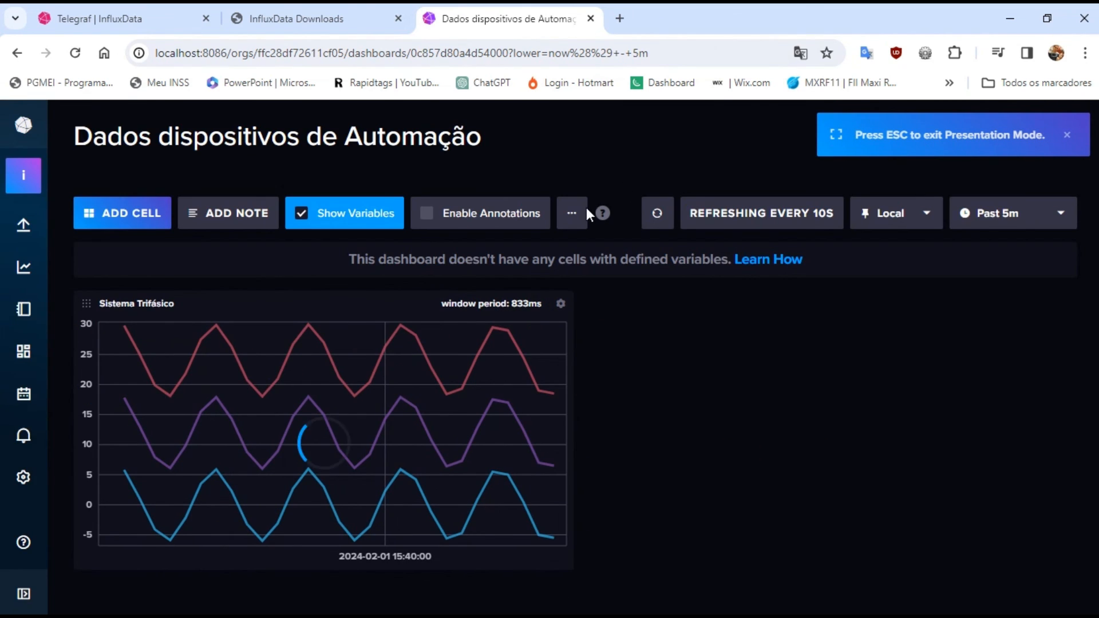
Try the light theme on the dashboard and switch back to the dark theme
{"action": "left_click", "coordinate": [570, 222]}
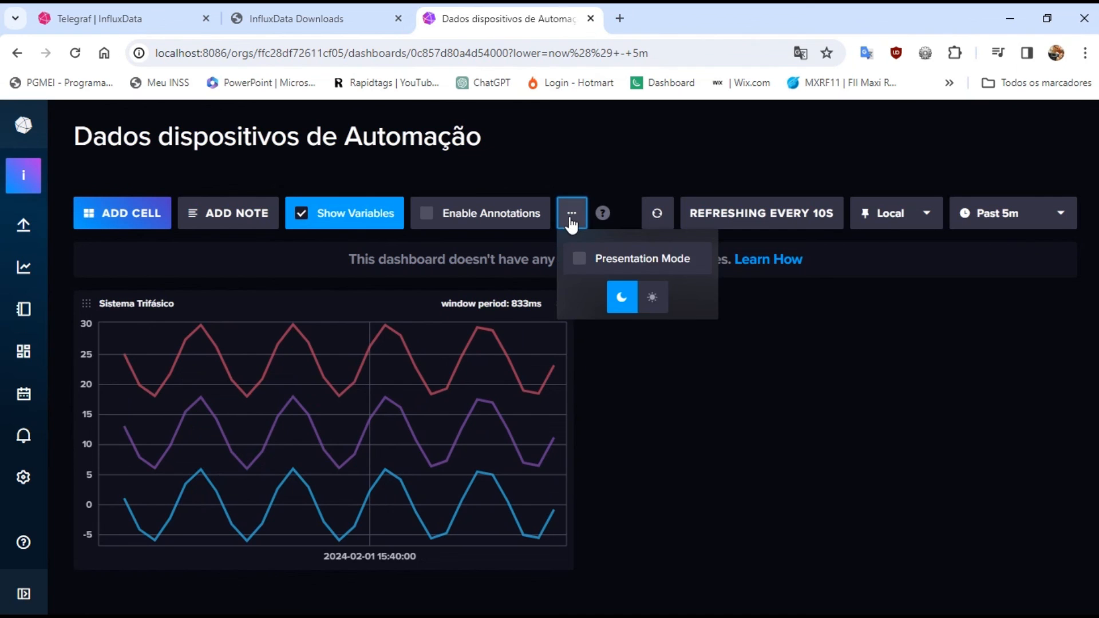
{"action": "left_click", "coordinate": [654, 299]}
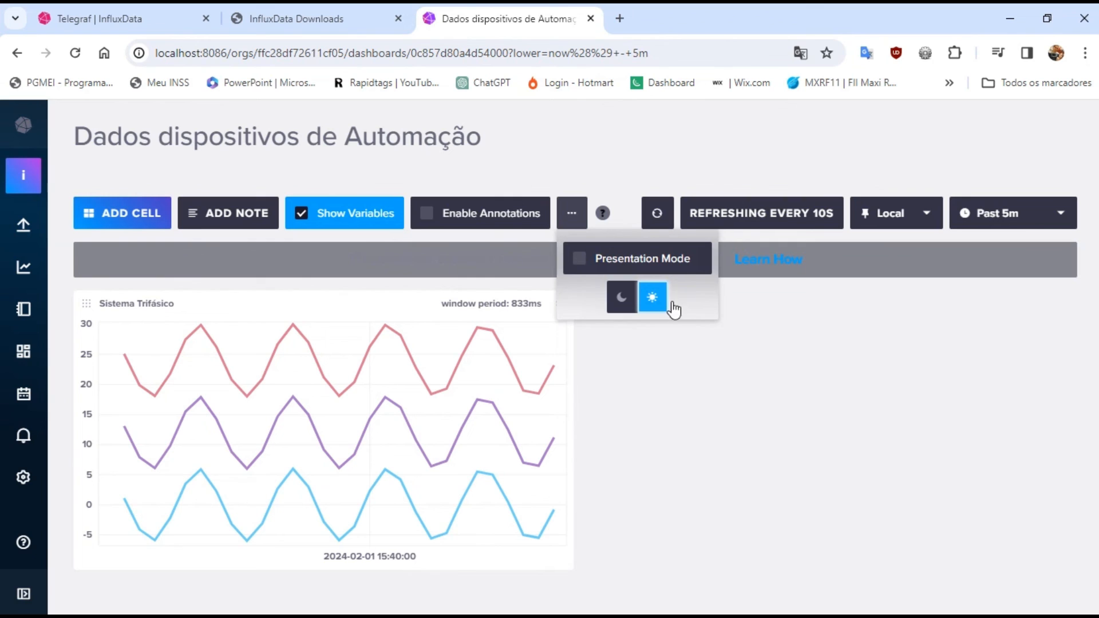
{"action": "left_click", "coordinate": [623, 299]}
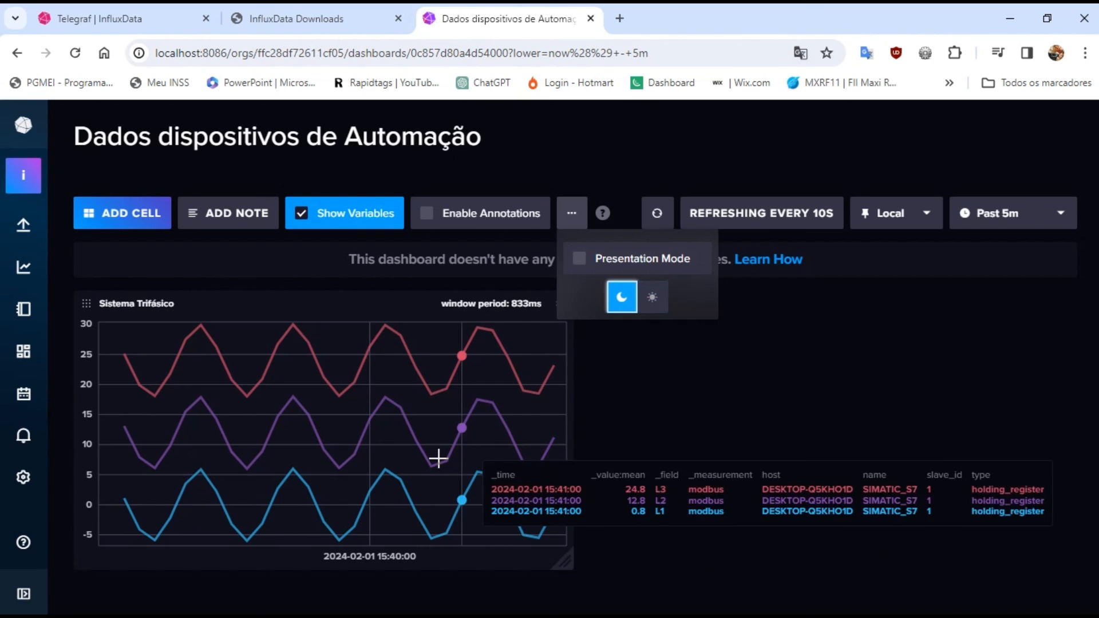
{"action": "left_click", "coordinate": [675, 421]}
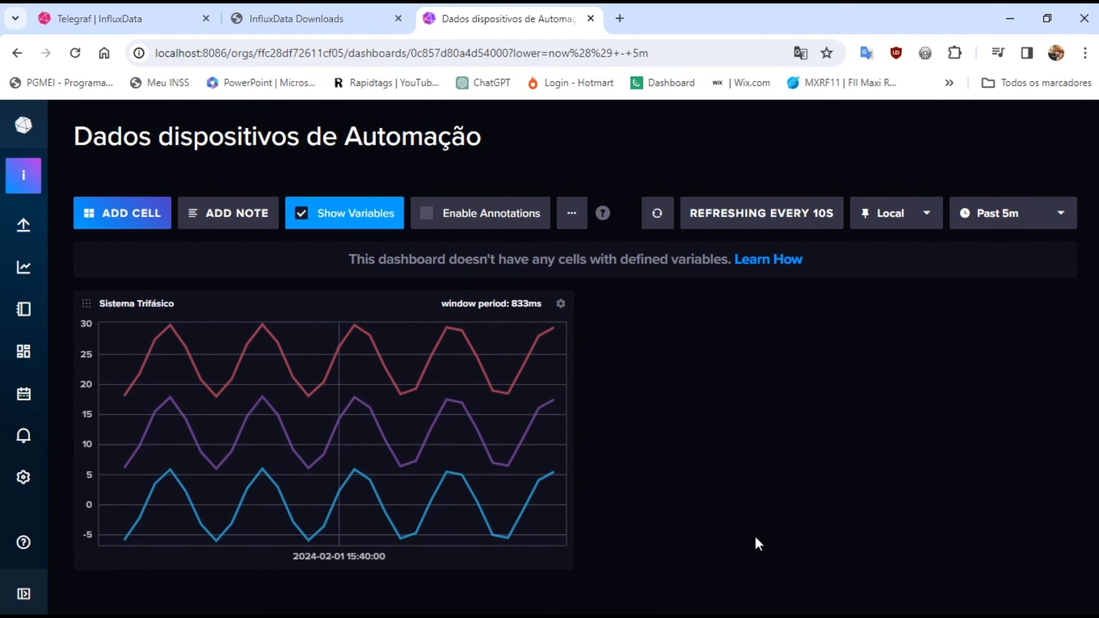
{"action": "mouse_move", "coordinate": [849, 606]}
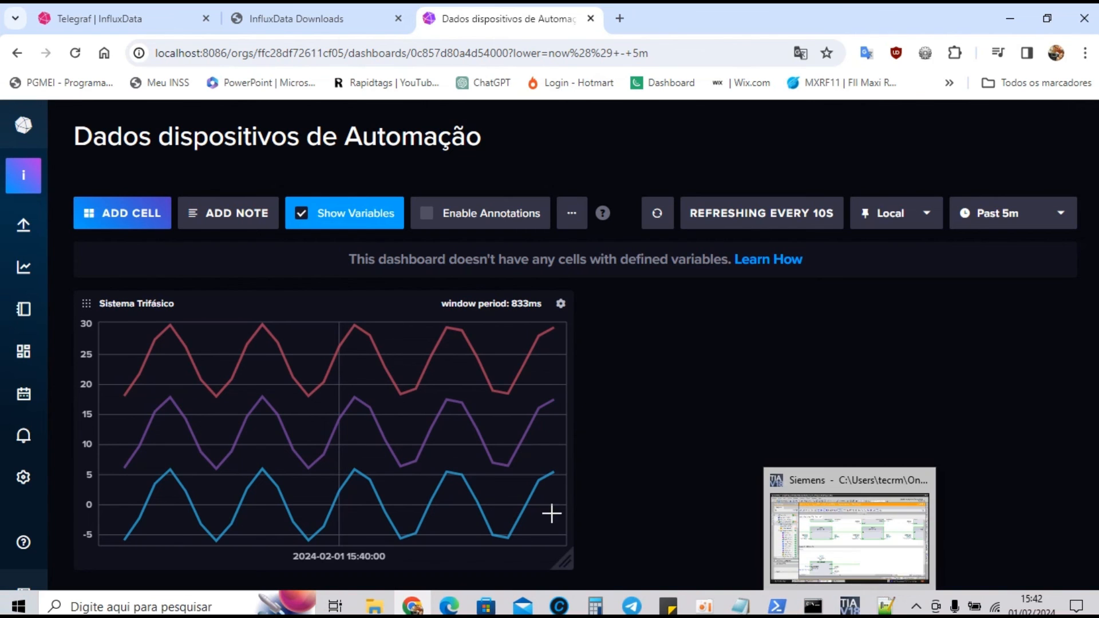